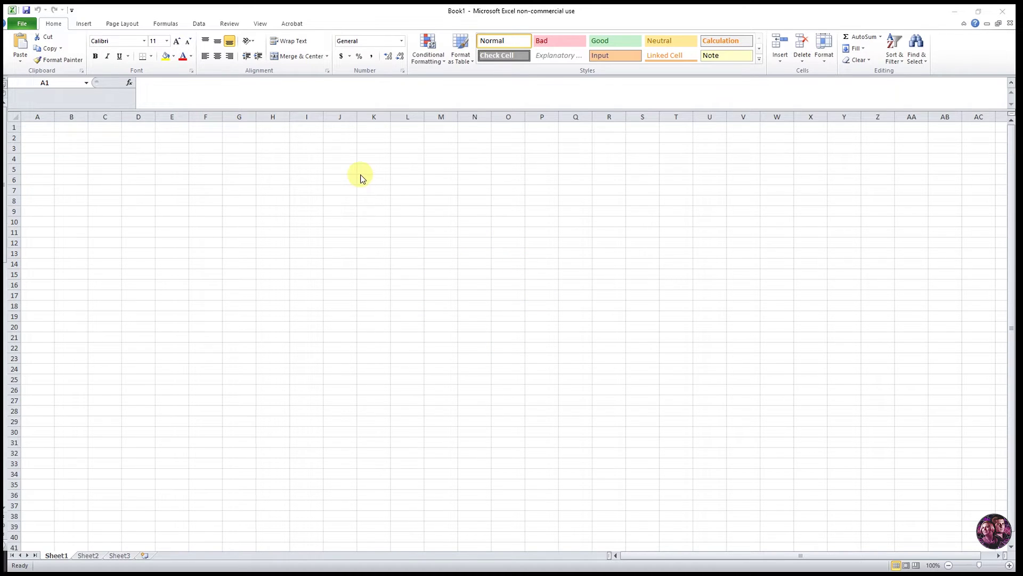
Open the Itinerary Spreadsheet workbook from the Dropbox Ideas folder
{"action": "left_click", "coordinate": [22, 23]}
{"action": "key", "text": "Escape"}
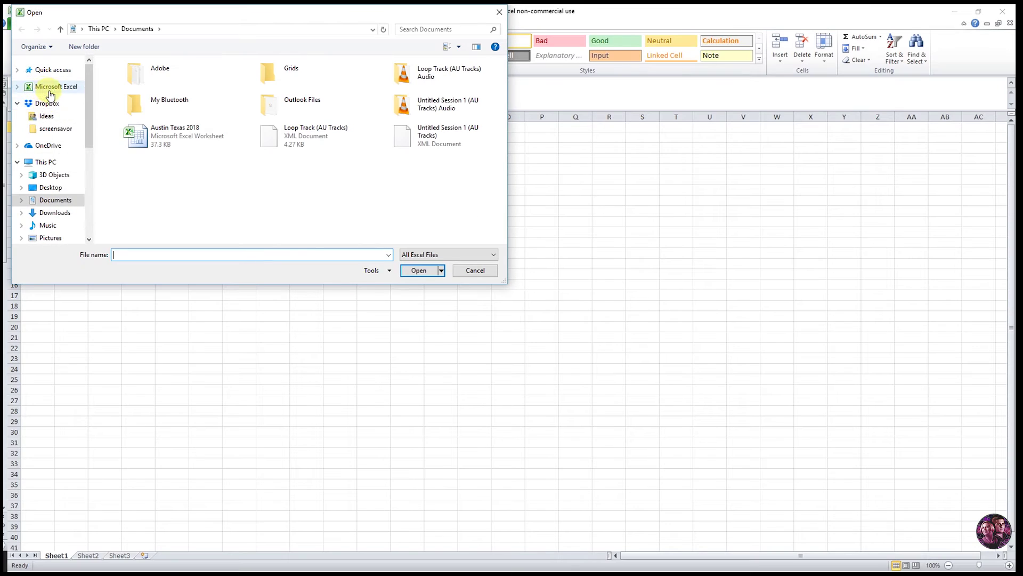
{"action": "left_click", "coordinate": [47, 116]}
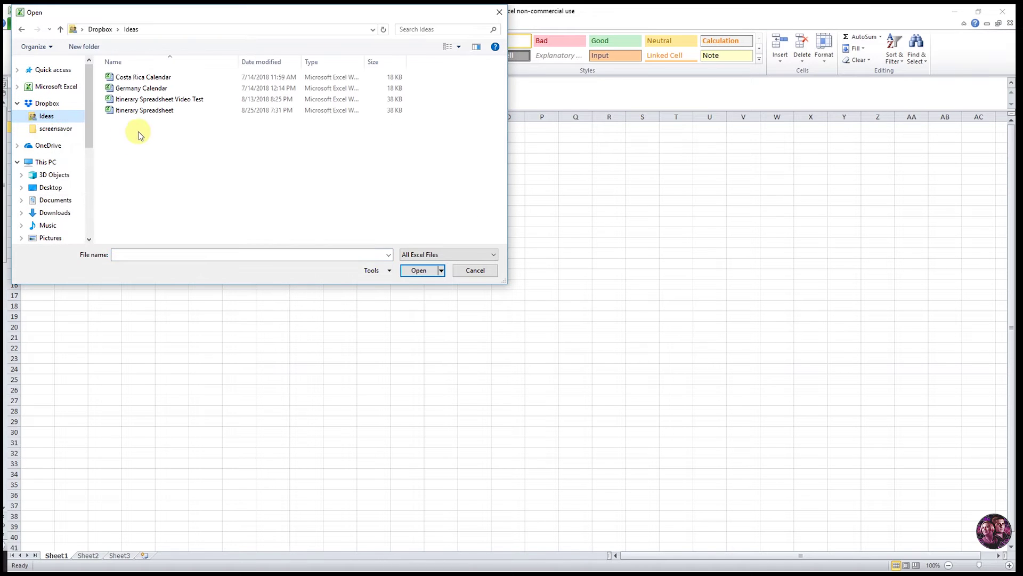
{"action": "left_click", "coordinate": [143, 111]}
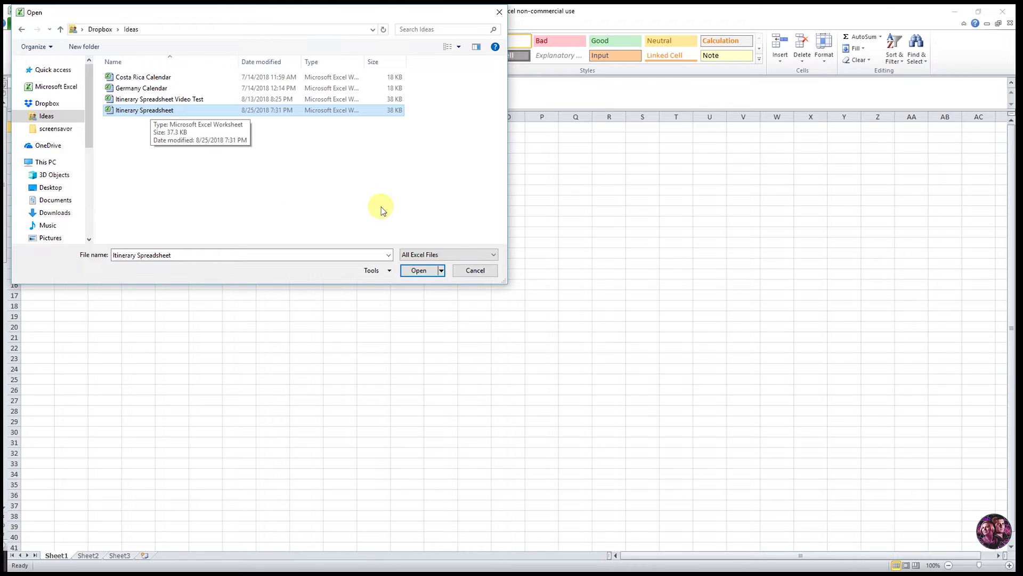
{"action": "left_click", "coordinate": [419, 271]}
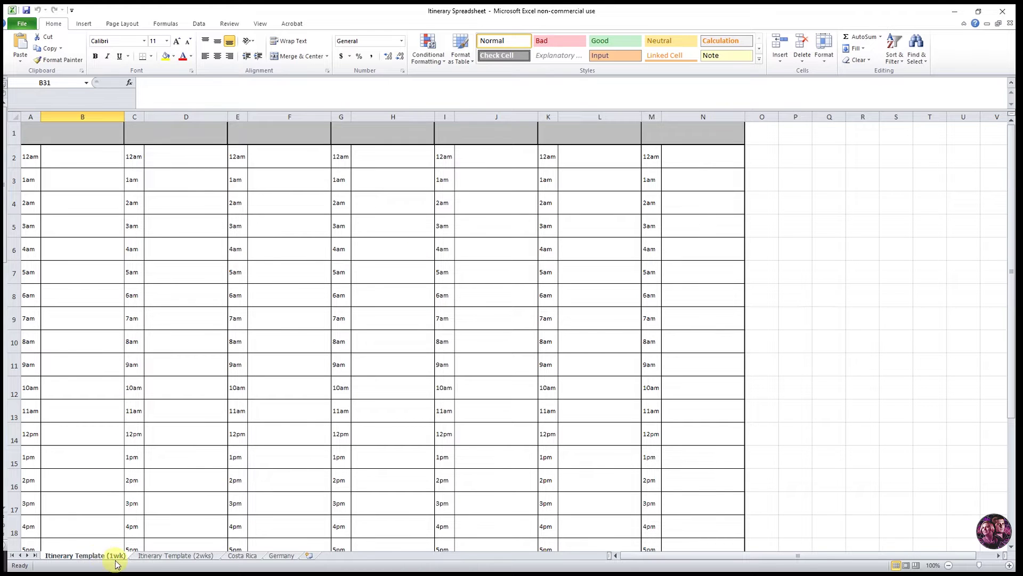
{"action": "left_click", "coordinate": [162, 556]}
{"action": "left_click", "coordinate": [241, 556]}
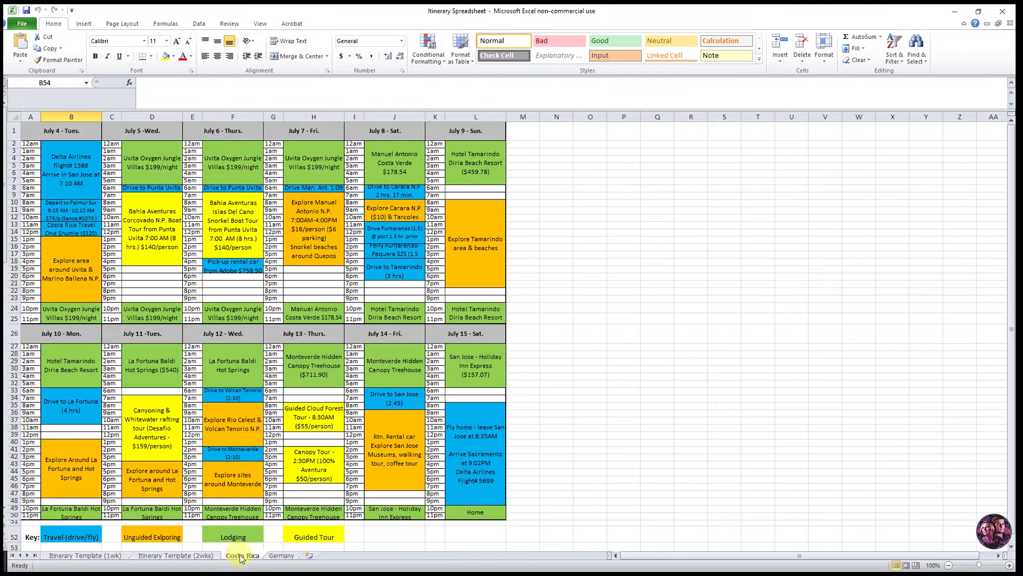
{"action": "left_click", "coordinate": [281, 556]}
{"action": "left_click", "coordinate": [100, 555]}
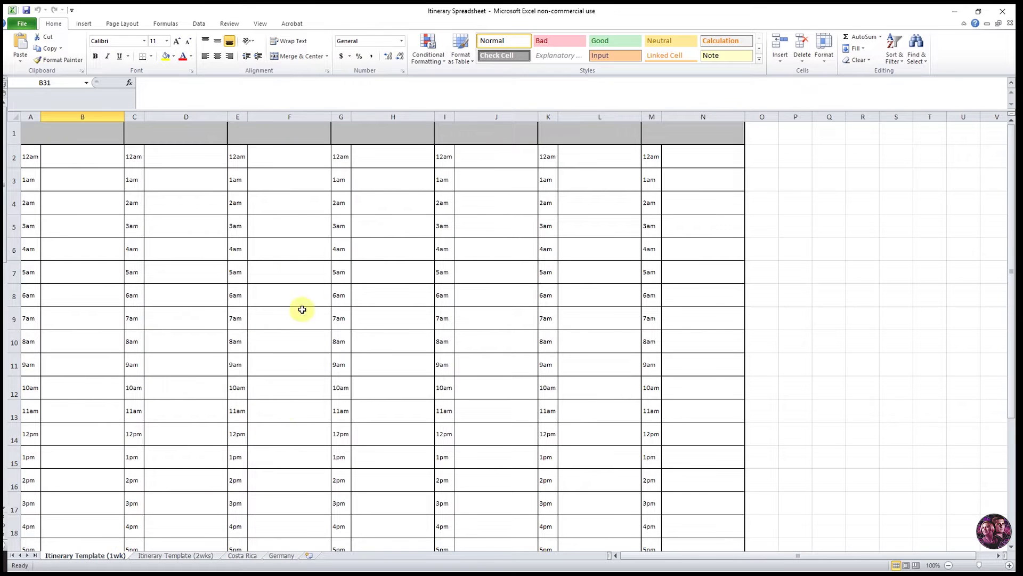
{"action": "scroll", "coordinate": [240, 361], "scroll_direction": "down", "scroll_amount": 5}
{"action": "key", "text": "ctrl+Page_Down"}
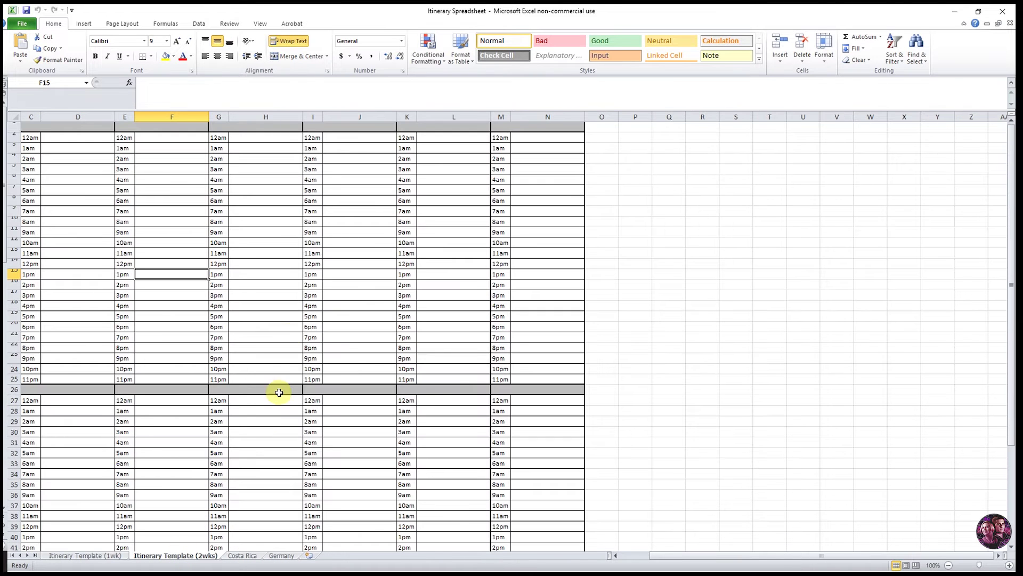
{"action": "scroll", "coordinate": [275, 361], "scroll_direction": "down", "scroll_amount": 8}
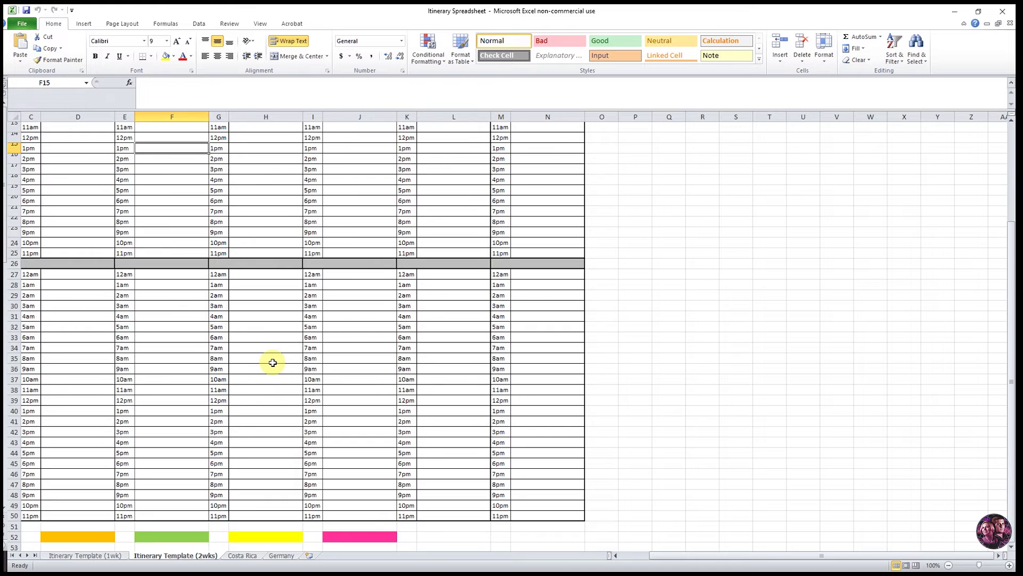
{"action": "scroll", "coordinate": [282, 347], "scroll_direction": "up", "scroll_amount": 8}
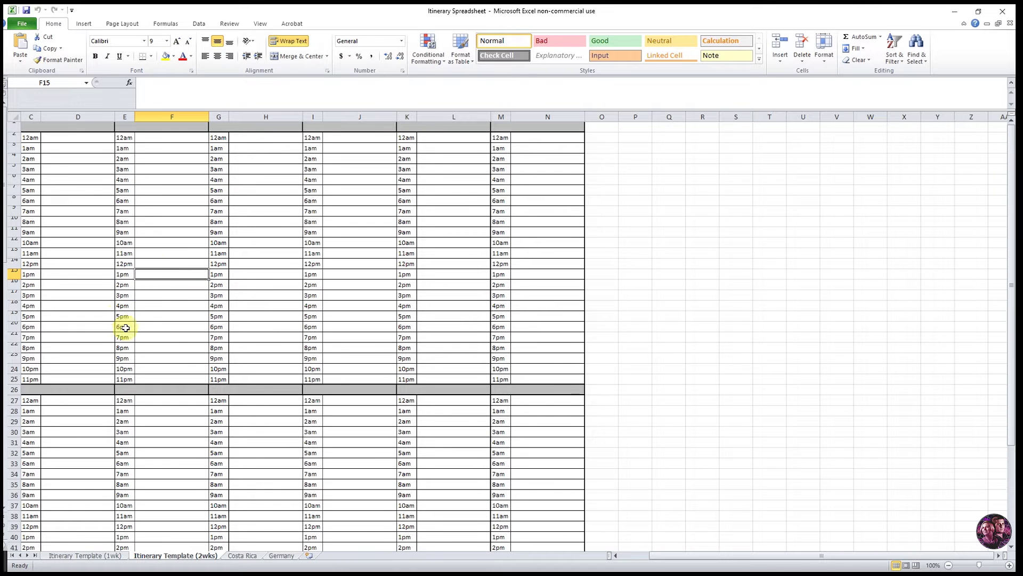
{"action": "left_click", "coordinate": [243, 556]}
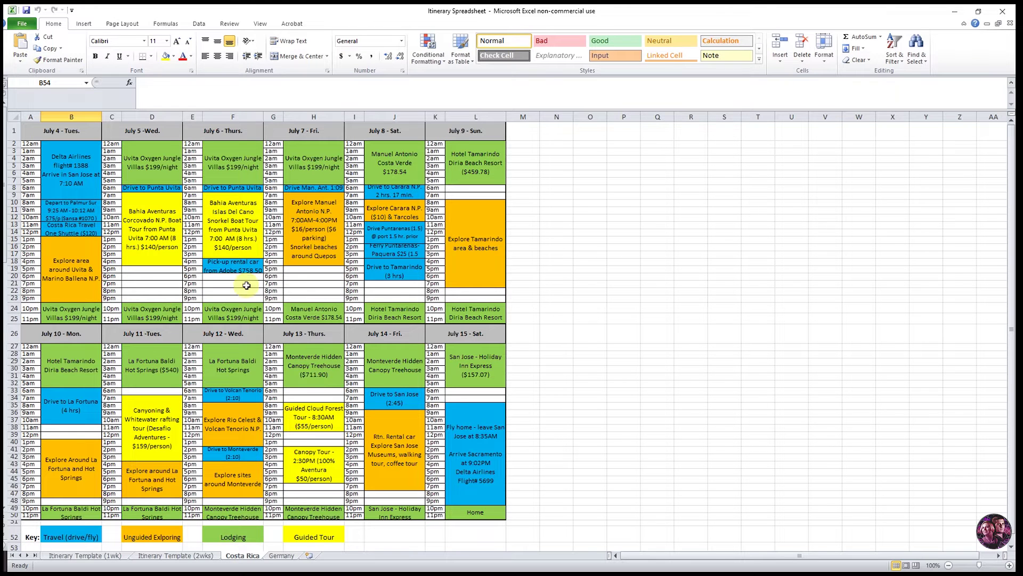
{"action": "left_click", "coordinate": [282, 556]}
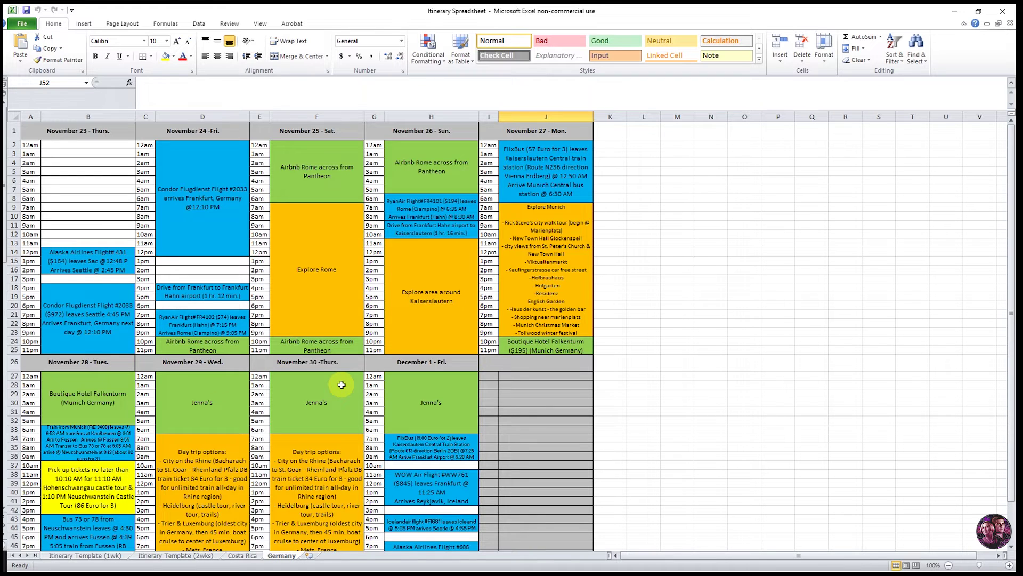
{"action": "scroll", "coordinate": [341, 384], "scroll_direction": "down", "scroll_amount": 5}
{"action": "scroll", "coordinate": [262, 236], "scroll_direction": "up", "scroll_amount": 5}
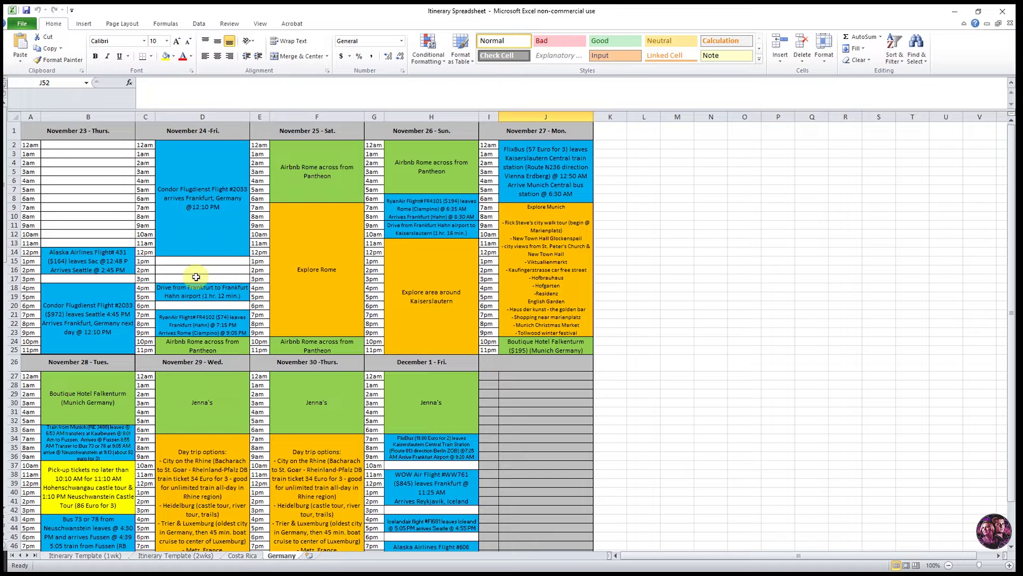
{"action": "scroll", "coordinate": [271, 385], "scroll_direction": "down", "scroll_amount": 3}
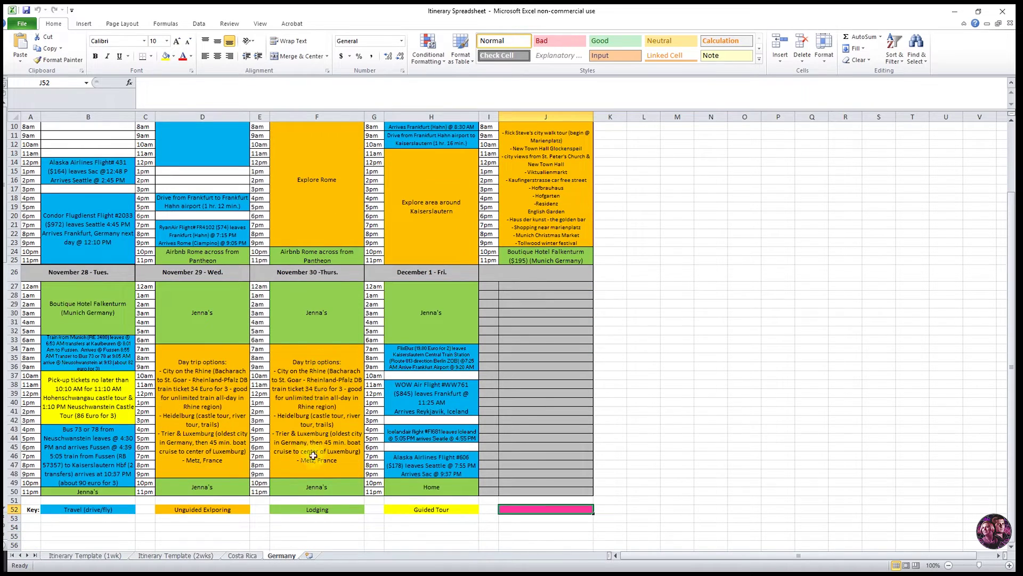
{"action": "scroll", "coordinate": [394, 341], "scroll_direction": "up", "scroll_amount": 3}
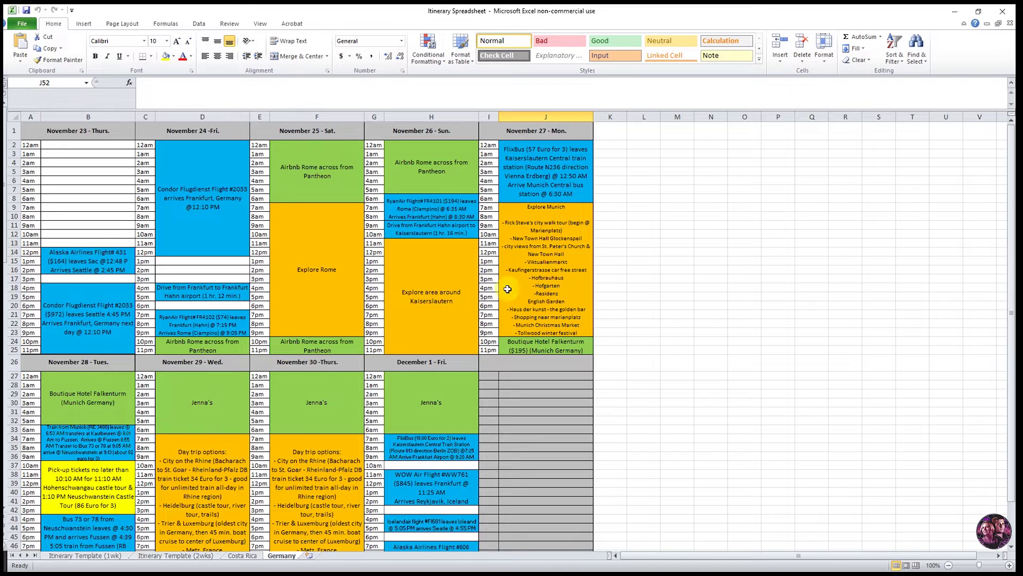
{"action": "scroll", "coordinate": [511, 285], "scroll_direction": "down", "scroll_amount": 2}
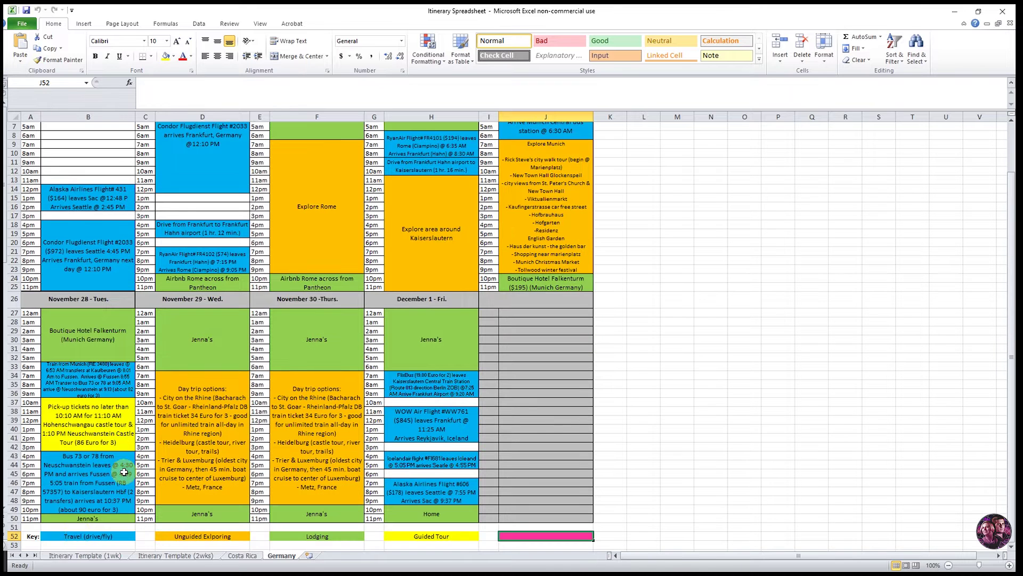
{"action": "left_click", "coordinate": [80, 557]}
{"action": "scroll", "coordinate": [119, 466], "scroll_direction": "up", "scroll_amount": 5}
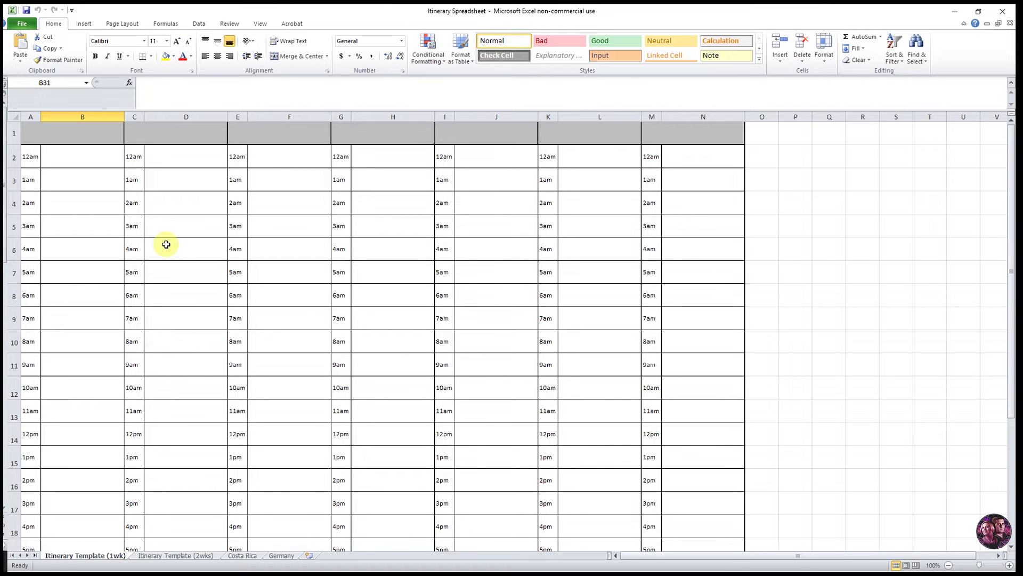
Save the workbook to Documents as 'Austin Texas 2018', replacing the existing file
{"action": "left_click", "coordinate": [24, 24]}
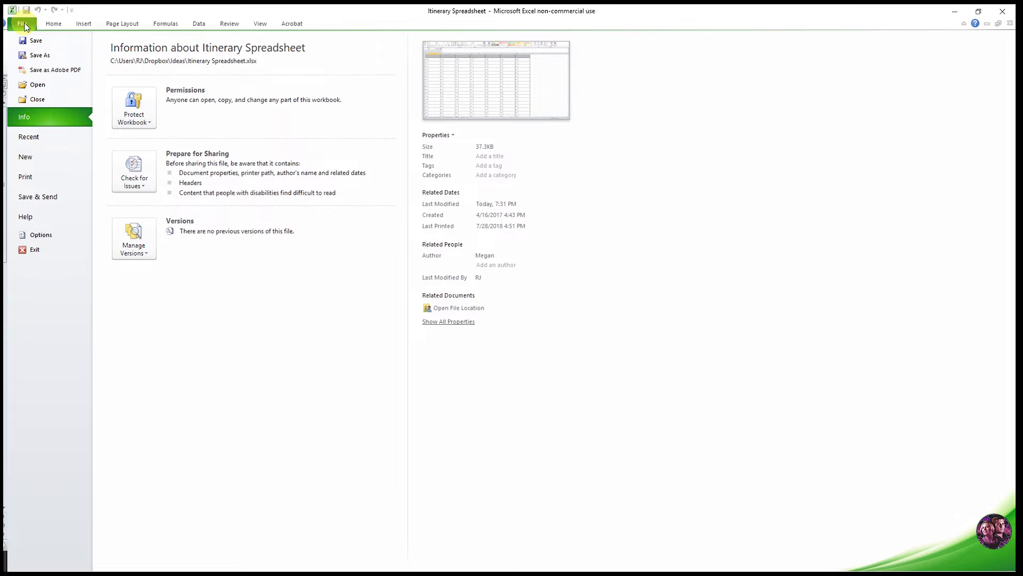
{"action": "left_click", "coordinate": [39, 55]}
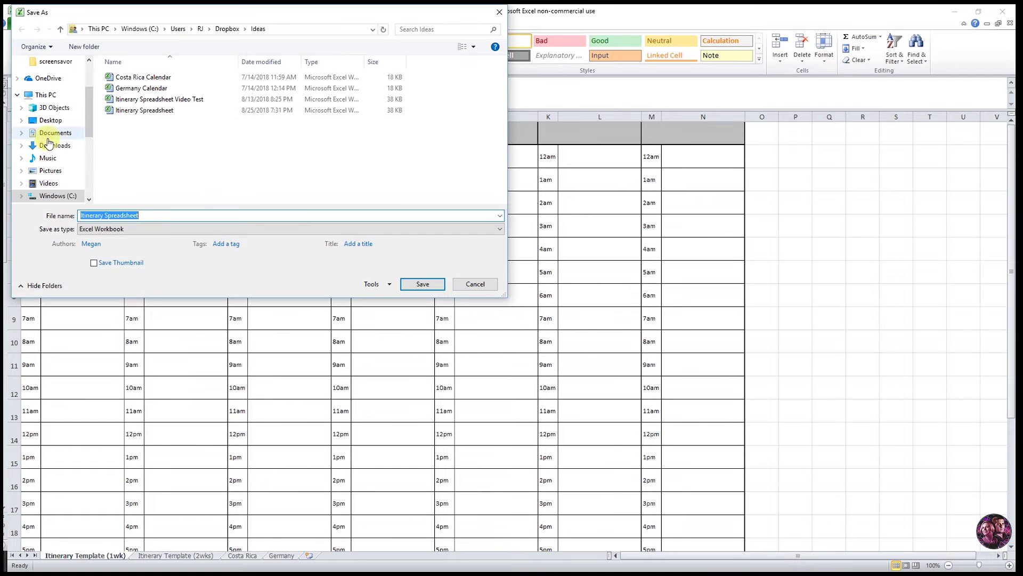
{"action": "left_click", "coordinate": [51, 147]}
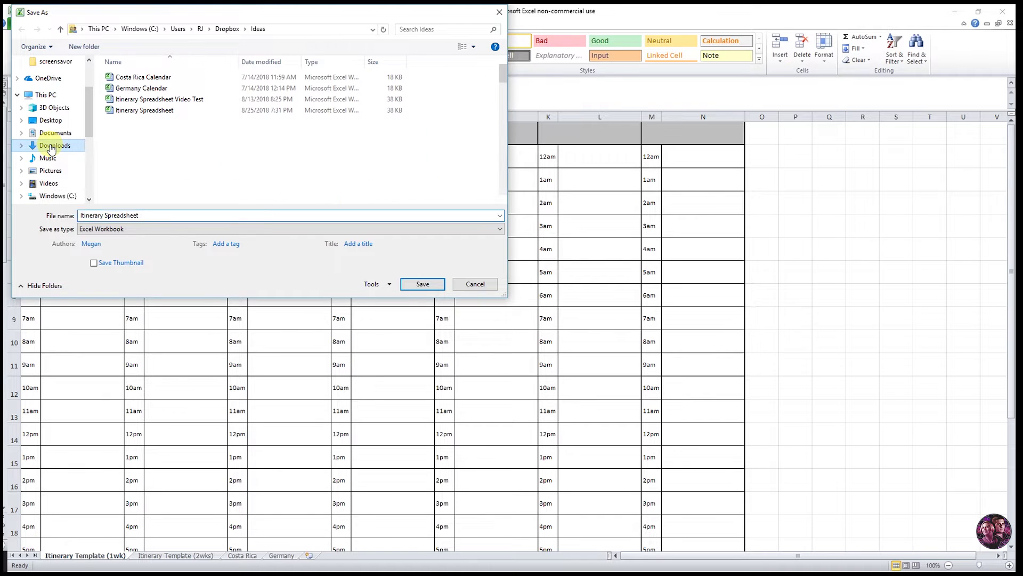
{"action": "left_click", "coordinate": [51, 133]}
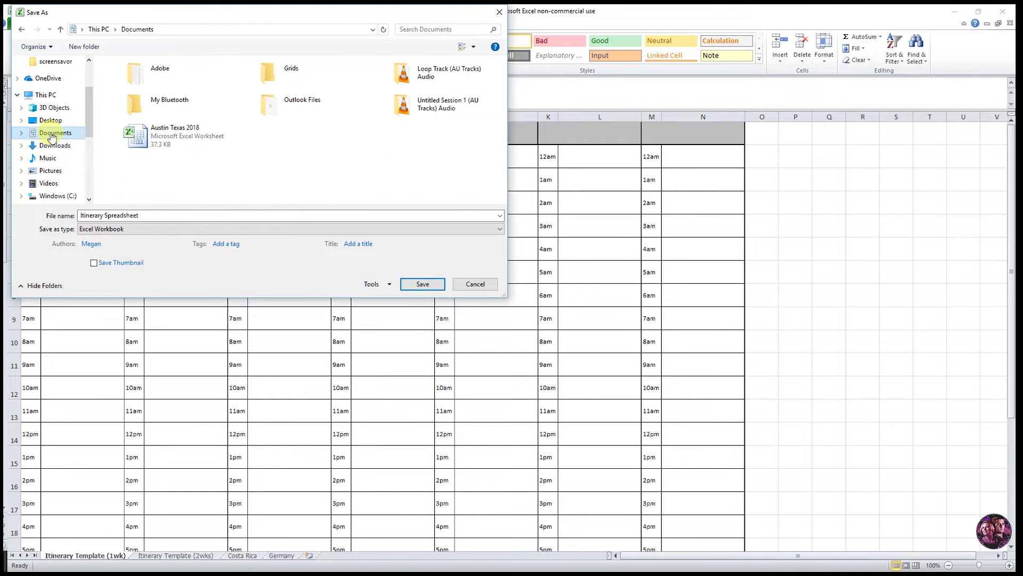
{"action": "left_click_drag", "start_coordinate": [145, 216], "coordinate": [63, 220]}
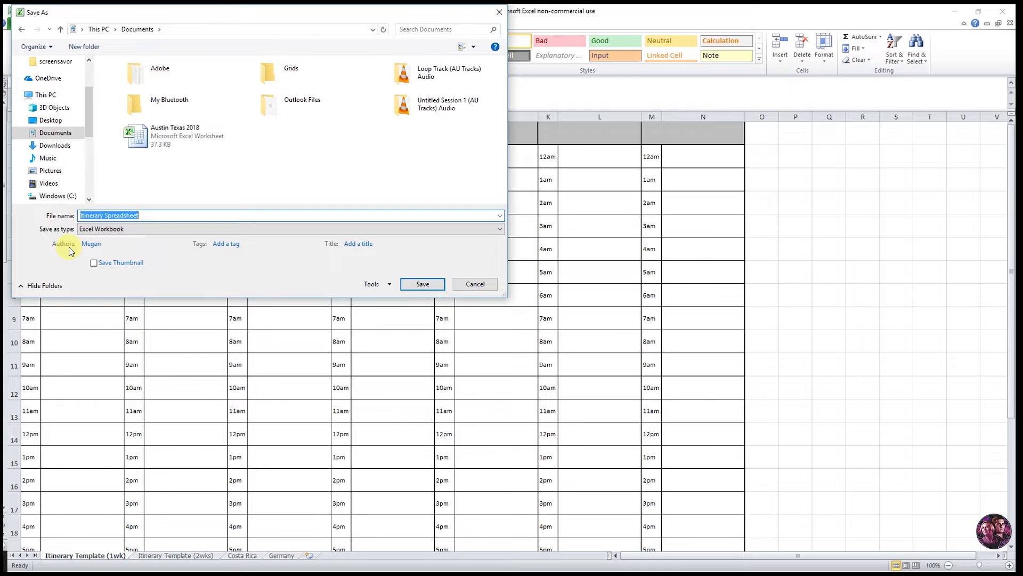
{"action": "type", "text": "Aust"}
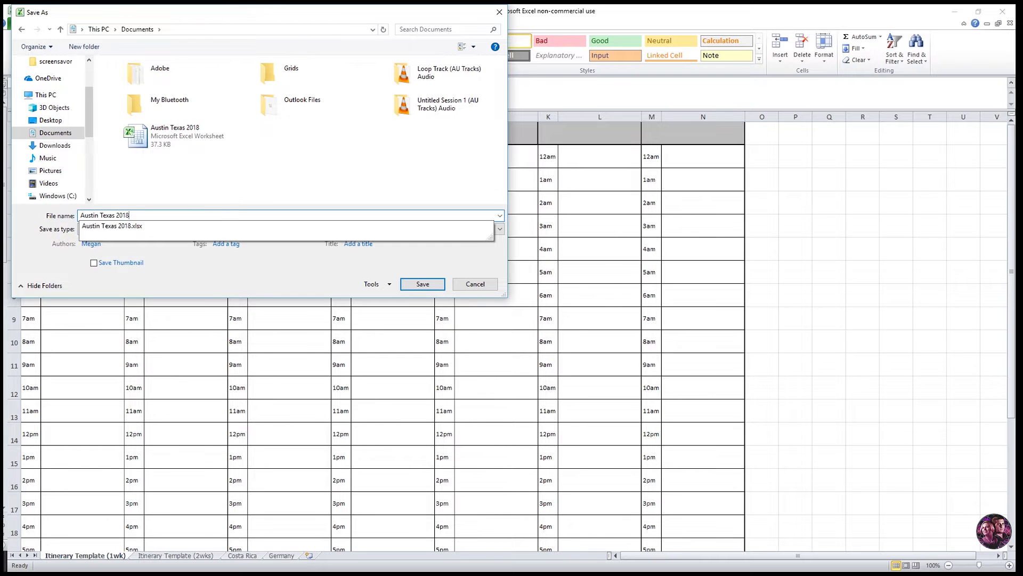
{"action": "type", "text": "in Texas 2018"}
{"action": "key", "text": "Return"}
{"action": "left_click", "coordinate": [539, 293]}
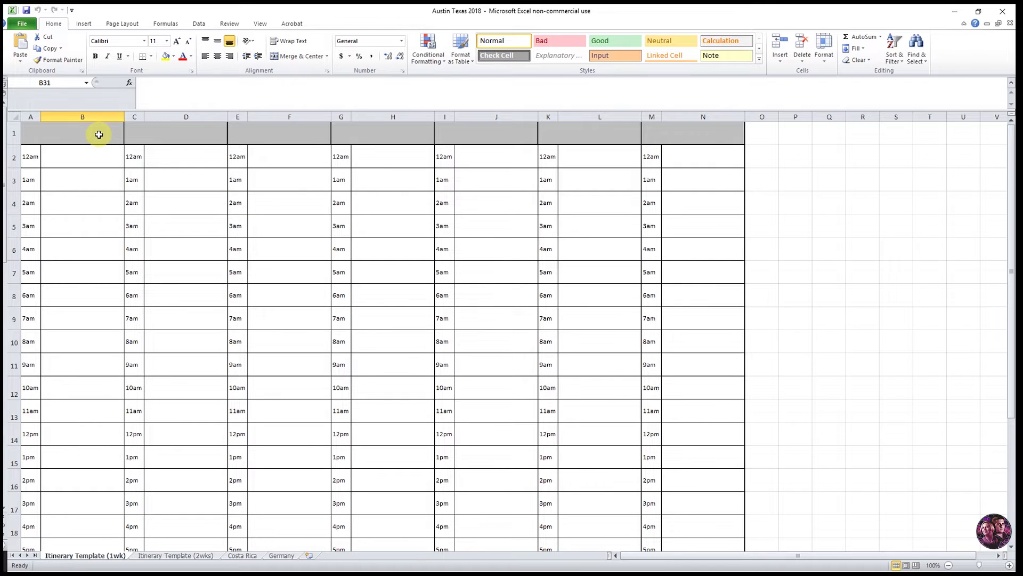
{"action": "left_click", "coordinate": [99, 134]}
Enter the September date into the first day header cell A1
{"action": "left_click", "coordinate": [158, 134]}
{"action": "left_click", "coordinate": [251, 136]}
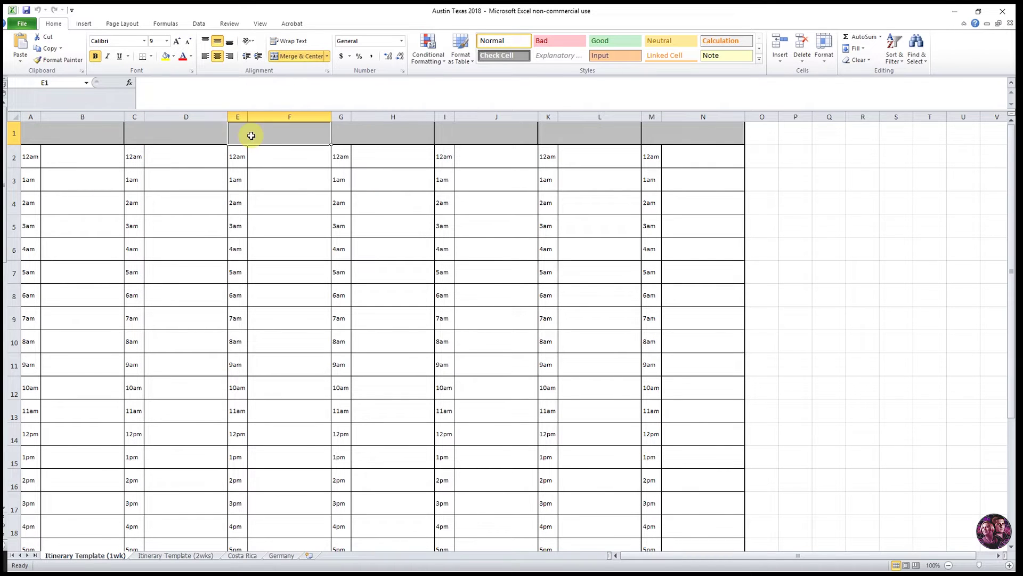
{"action": "left_click", "coordinate": [360, 136]}
{"action": "left_click", "coordinate": [463, 136]}
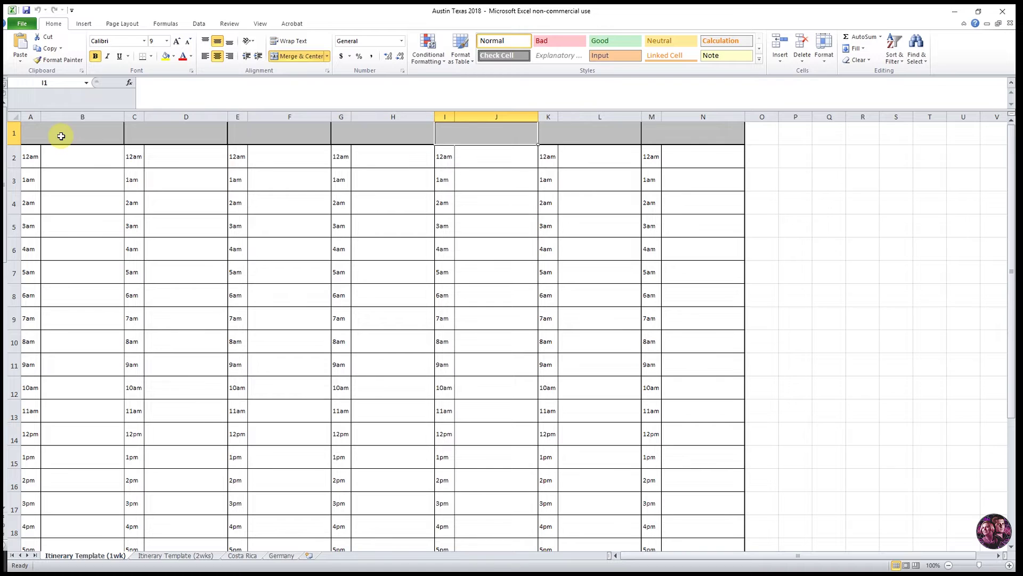
{"action": "left_click", "coordinate": [60, 137]}
{"action": "type", "text": "Se"}
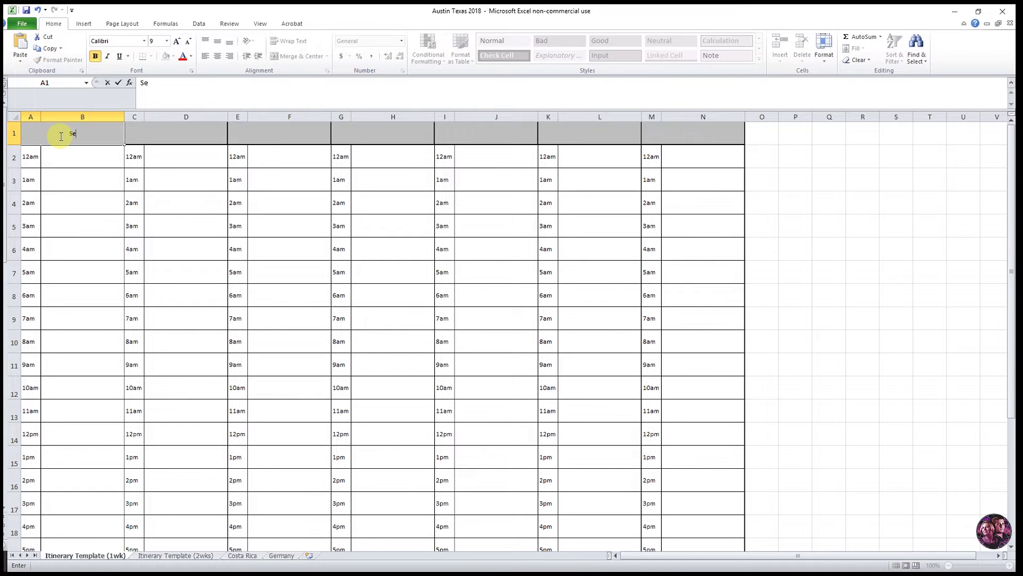
{"action": "type", "text": "p"}
{"action": "key", "text": "Return"}
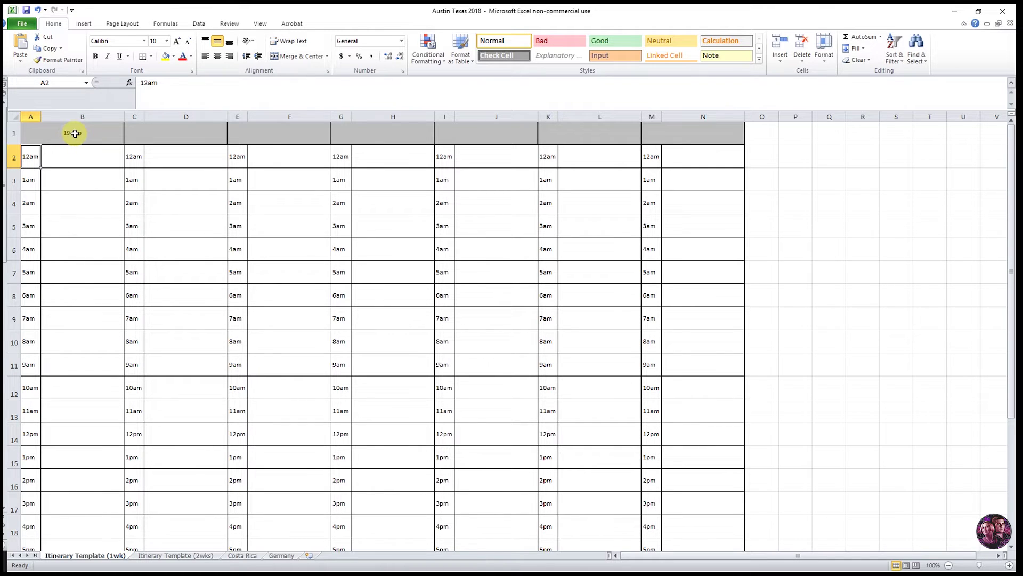
Format A1 with the long date type 'Wednesday, March 14, 2001'
{"action": "left_click", "coordinate": [75, 133]}
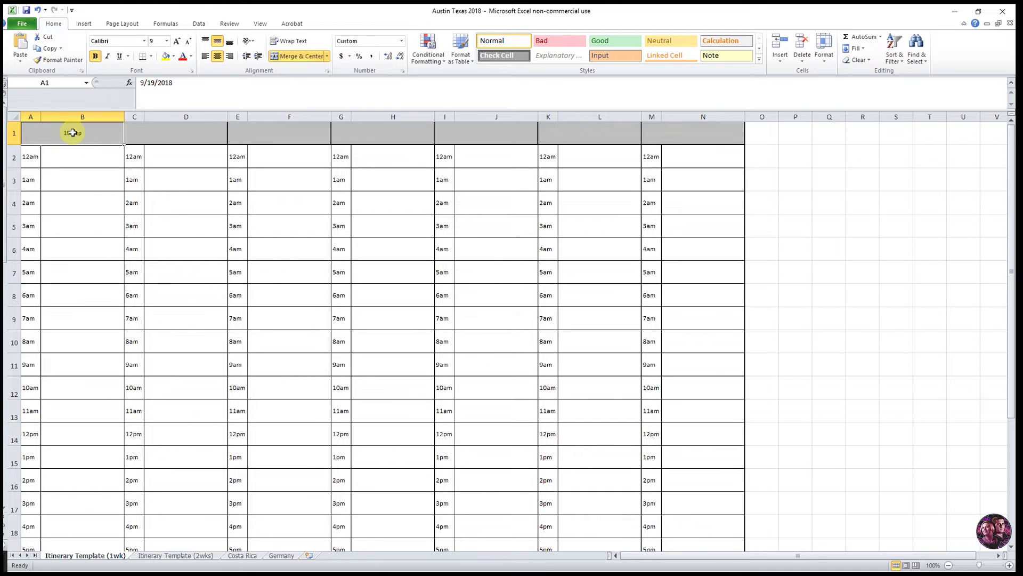
{"action": "right_click", "coordinate": [73, 133]}
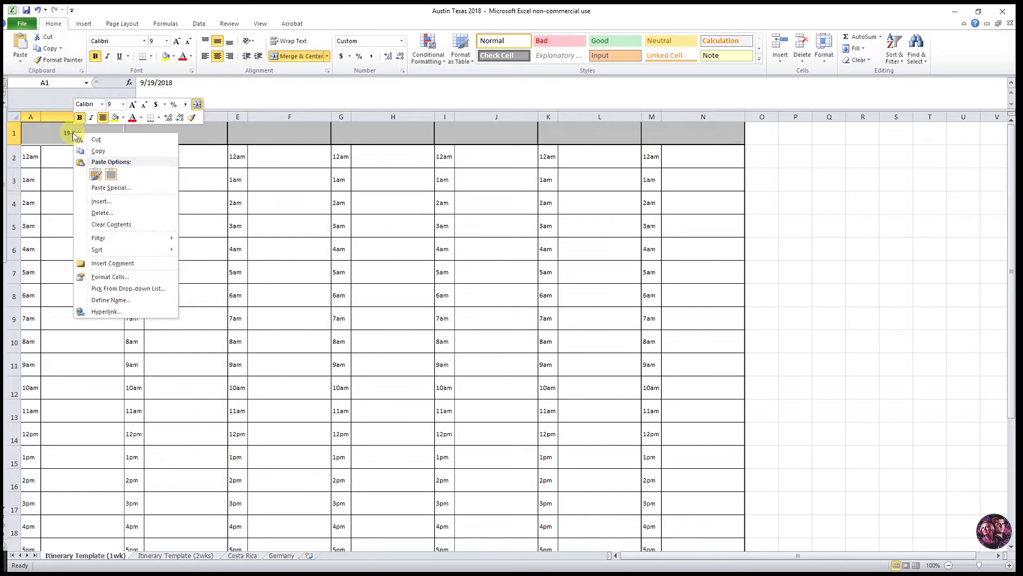
{"action": "left_click", "coordinate": [125, 280]}
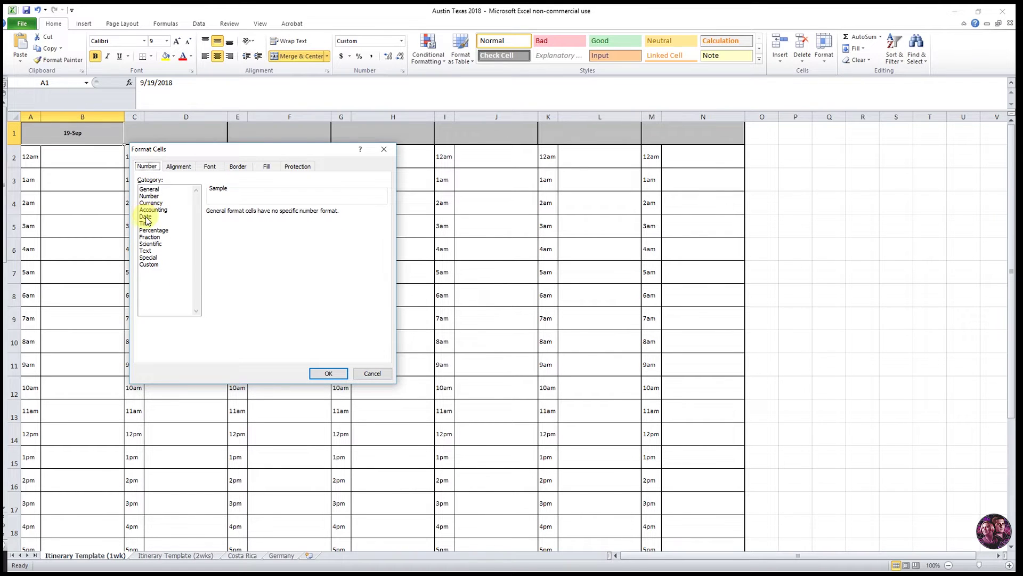
{"action": "left_click", "coordinate": [145, 217]}
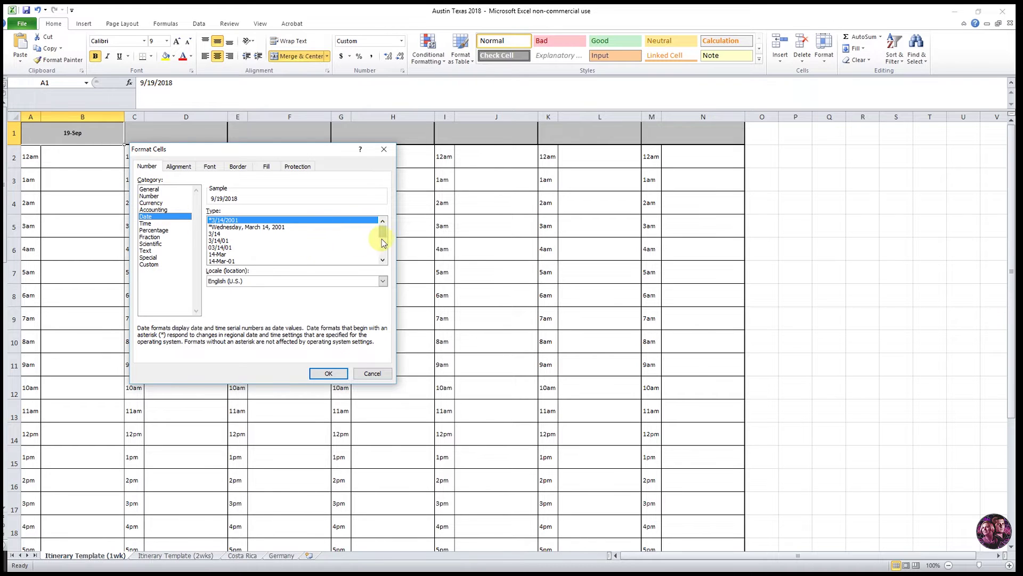
{"action": "left_click_drag", "start_coordinate": [382, 236], "coordinate": [382, 236]}
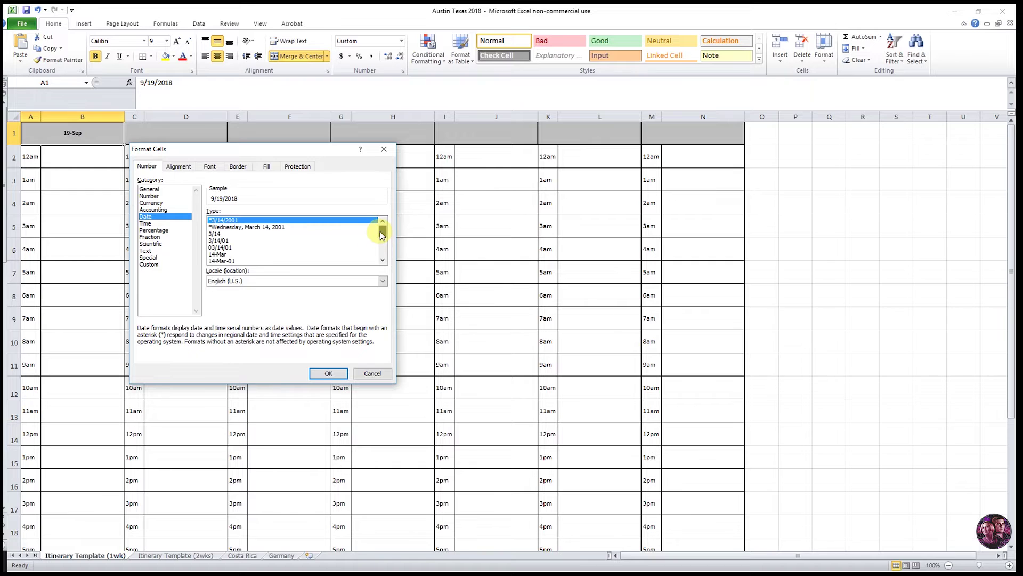
{"action": "left_click", "coordinate": [261, 229]}
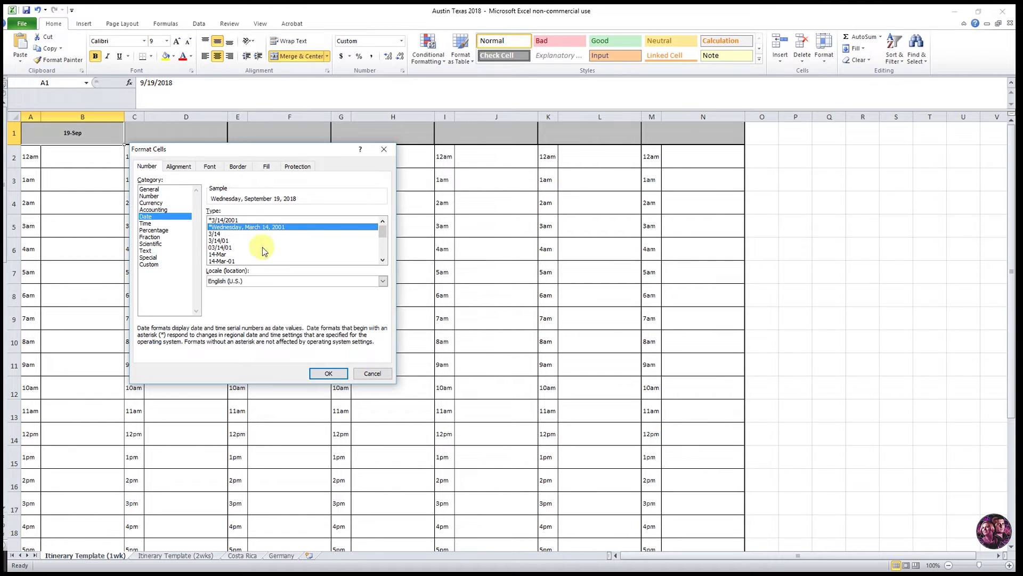
{"action": "left_click", "coordinate": [321, 373]}
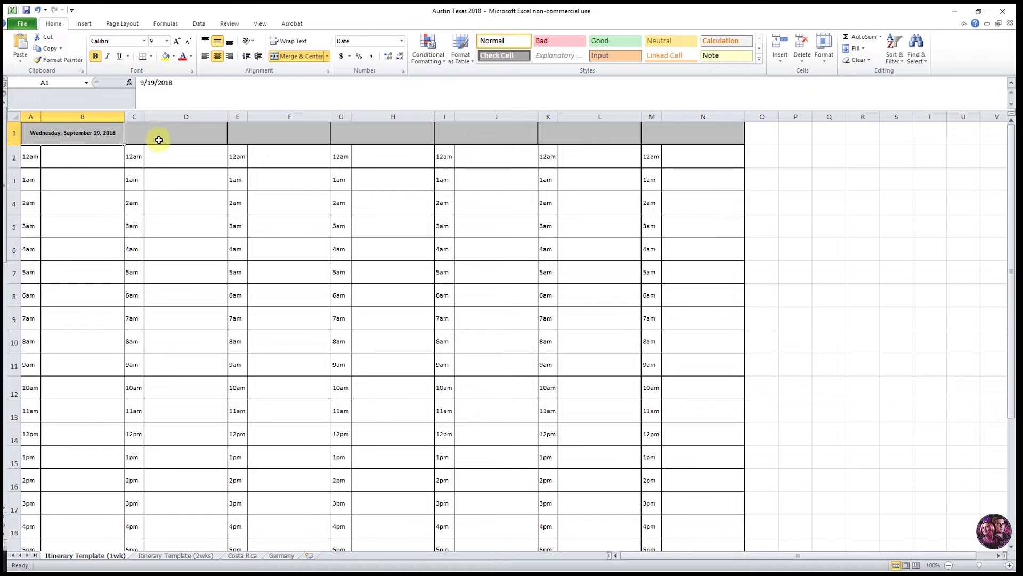
{"action": "left_click", "coordinate": [174, 135]}
Drag A1:B1's fill handle across to N1, adding September 20–25, 2018 headers
{"action": "left_click", "coordinate": [262, 135]}
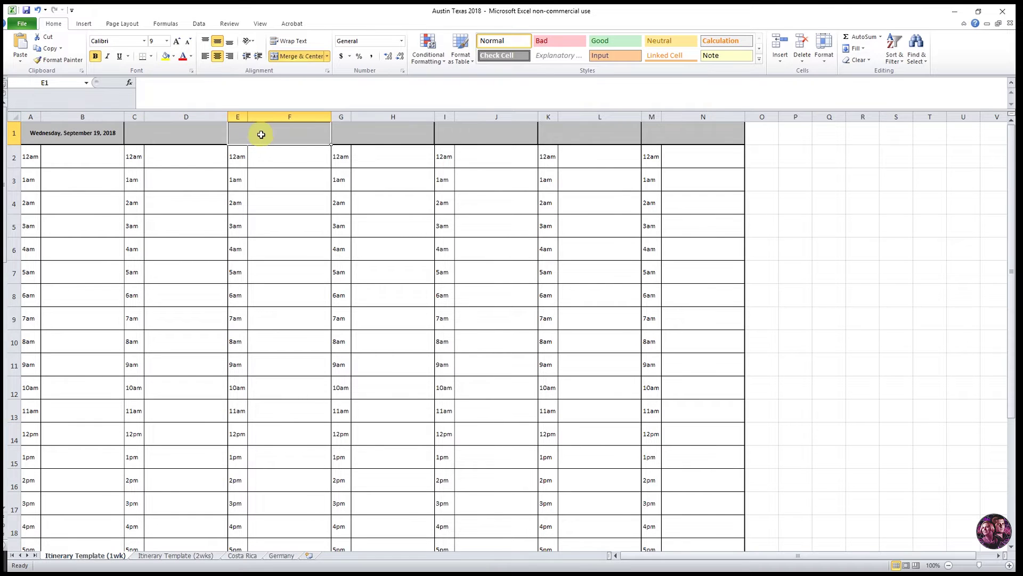
{"action": "left_click", "coordinate": [381, 136]}
{"action": "left_click", "coordinate": [472, 130]}
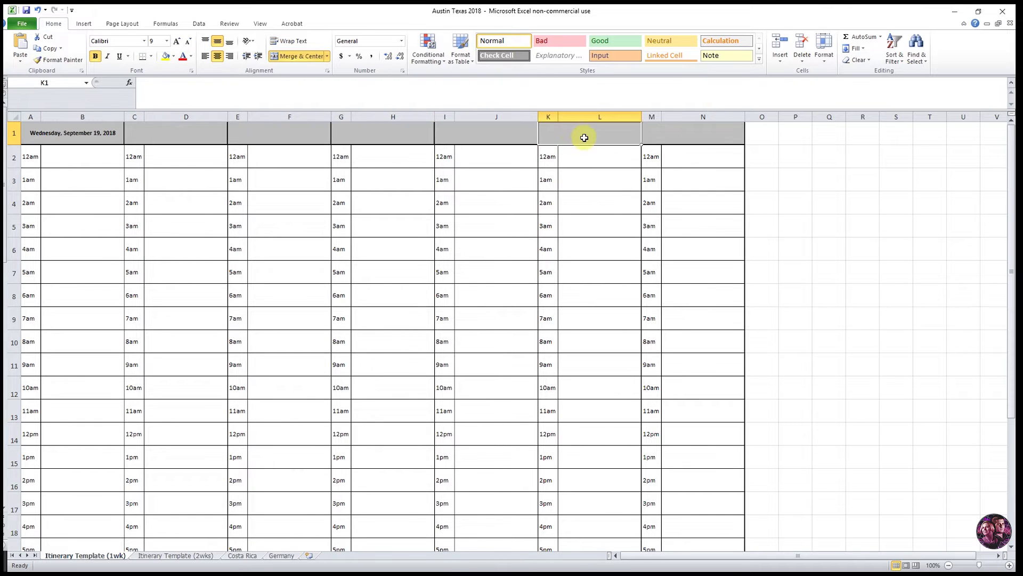
{"action": "left_click", "coordinate": [94, 133]}
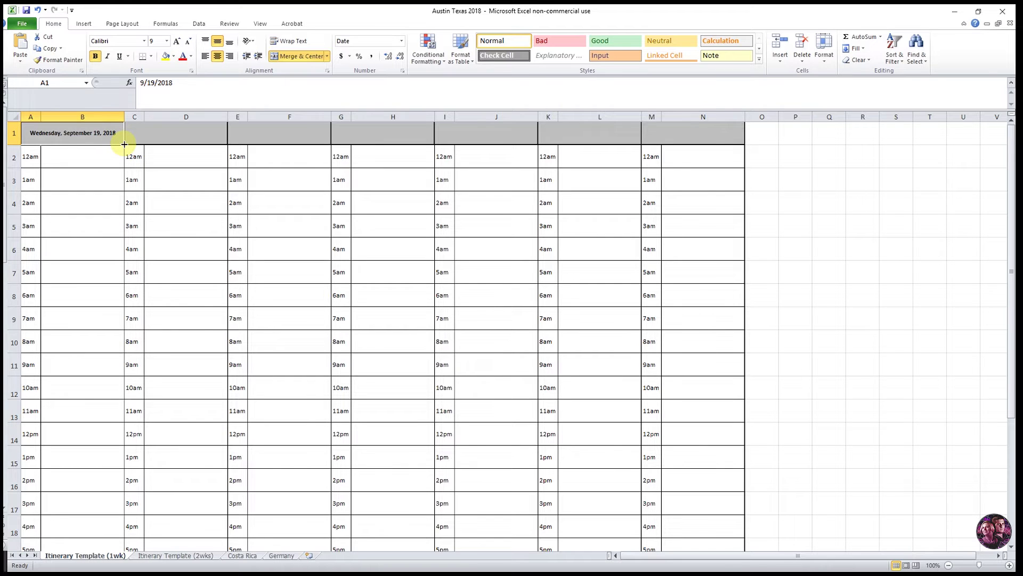
{"action": "left_click_drag", "start_coordinate": [124, 144], "coordinate": [688, 138]}
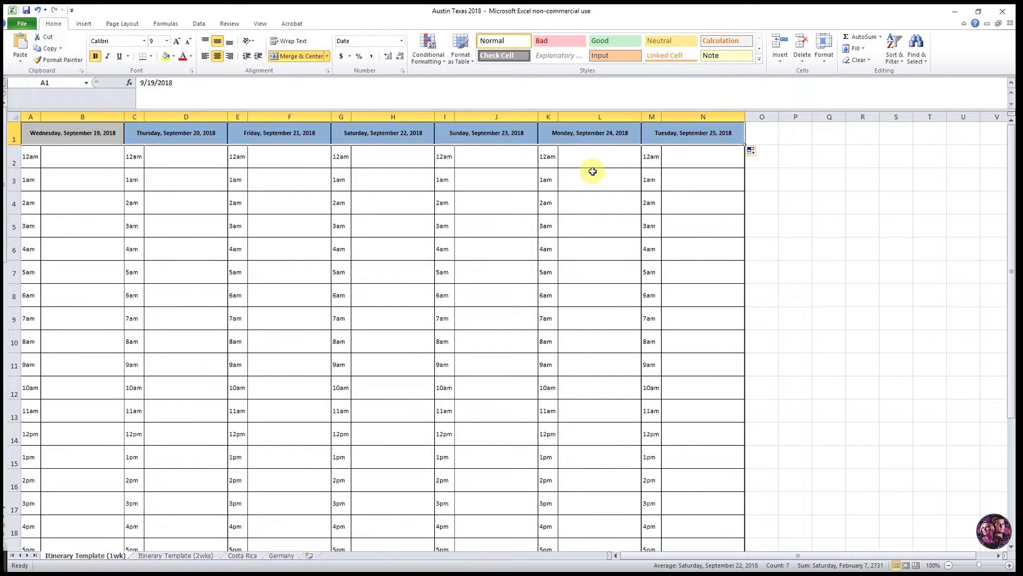
{"action": "left_click", "coordinate": [83, 203]}
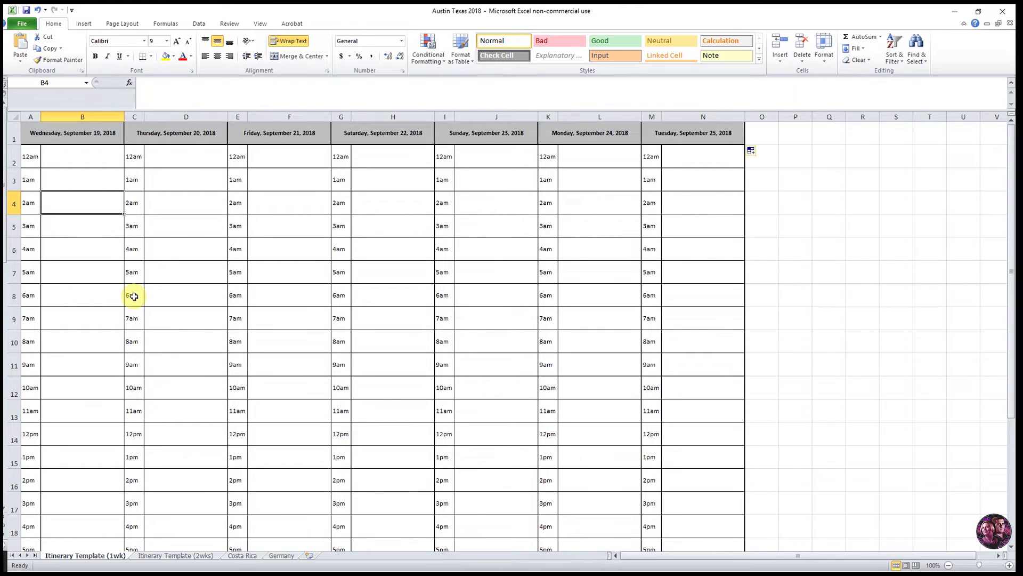
Review the Costa Rica sheet's colour key labels for travel, exploring, lodging and guided tours
{"action": "scroll", "coordinate": [134, 296], "scroll_direction": "down", "scroll_amount": 5}
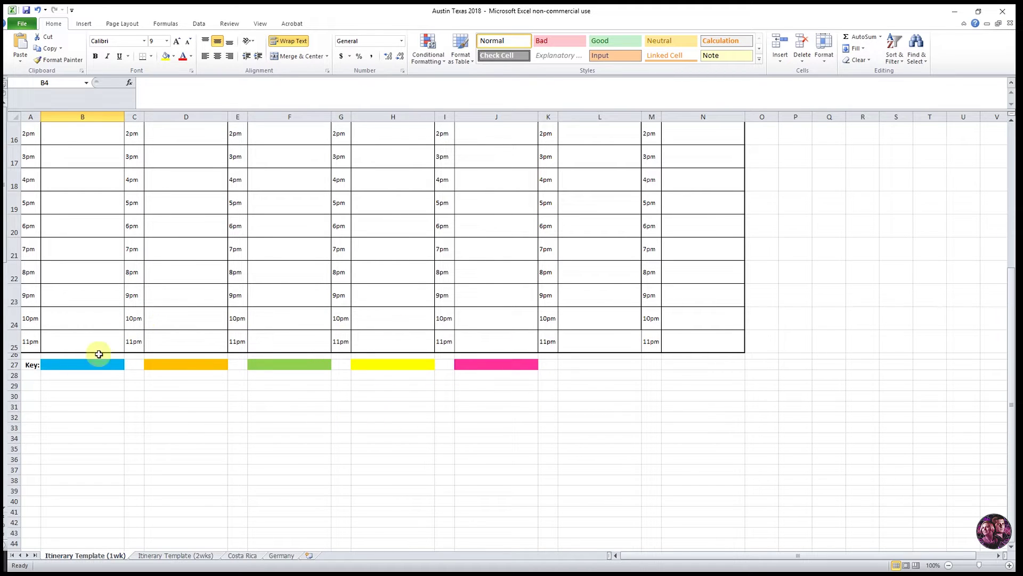
{"action": "left_click", "coordinate": [241, 555]}
{"action": "scroll", "coordinate": [222, 452], "scroll_direction": "down", "scroll_amount": 3}
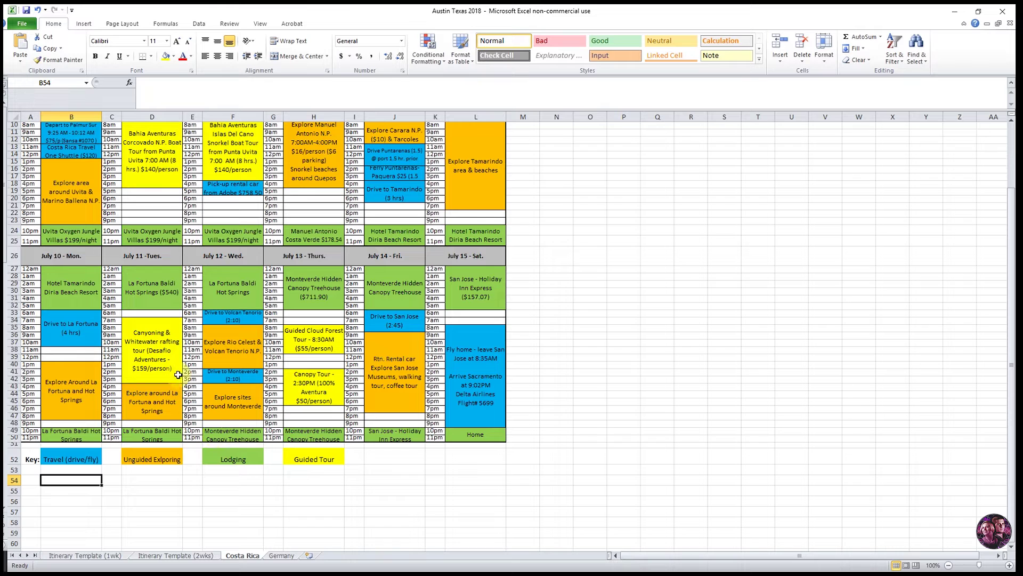
{"action": "left_click", "coordinate": [71, 460]}
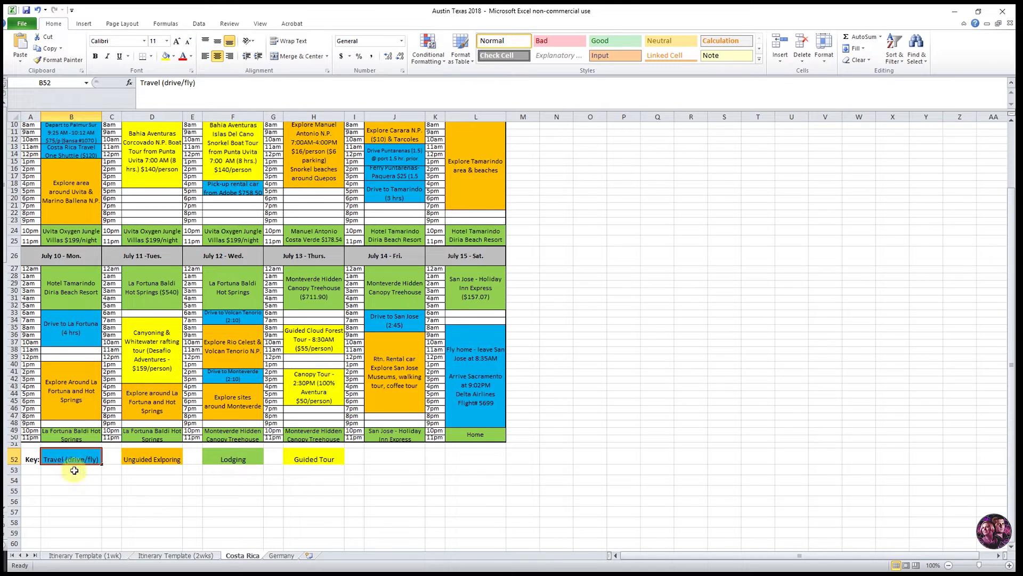
{"action": "left_click", "coordinate": [131, 452]}
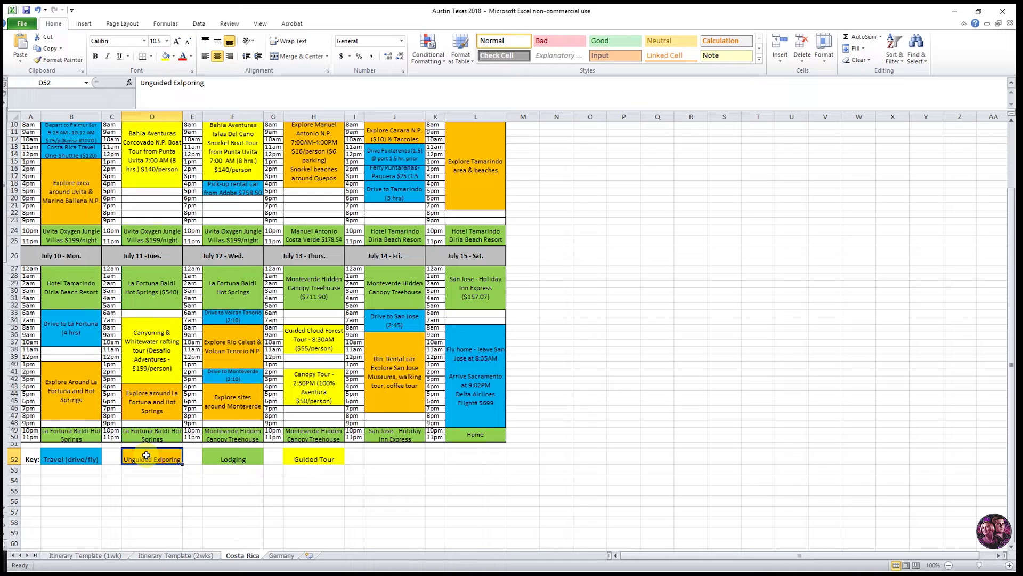
{"action": "left_click", "coordinate": [230, 455]}
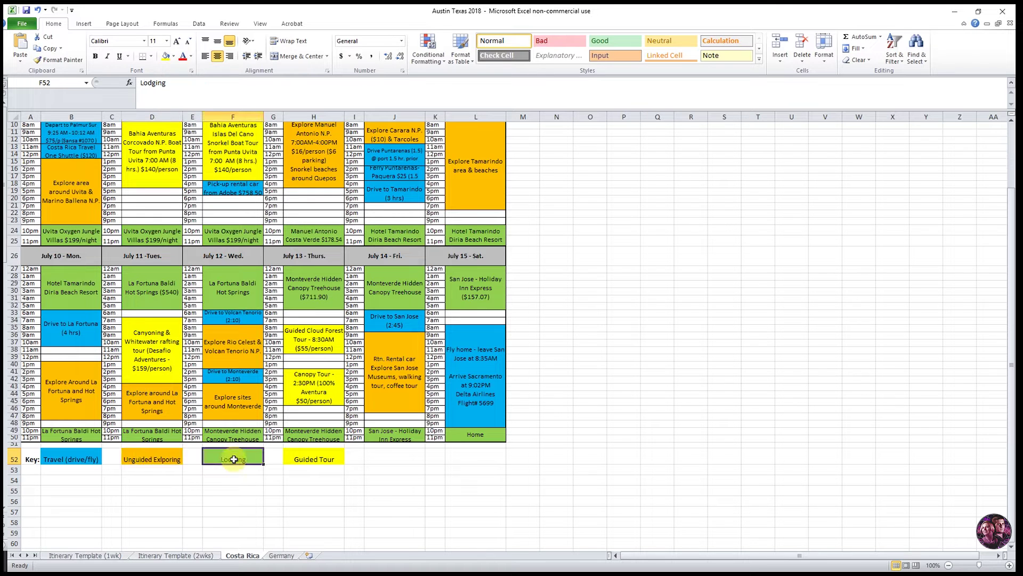
{"action": "left_click", "coordinate": [297, 457]}
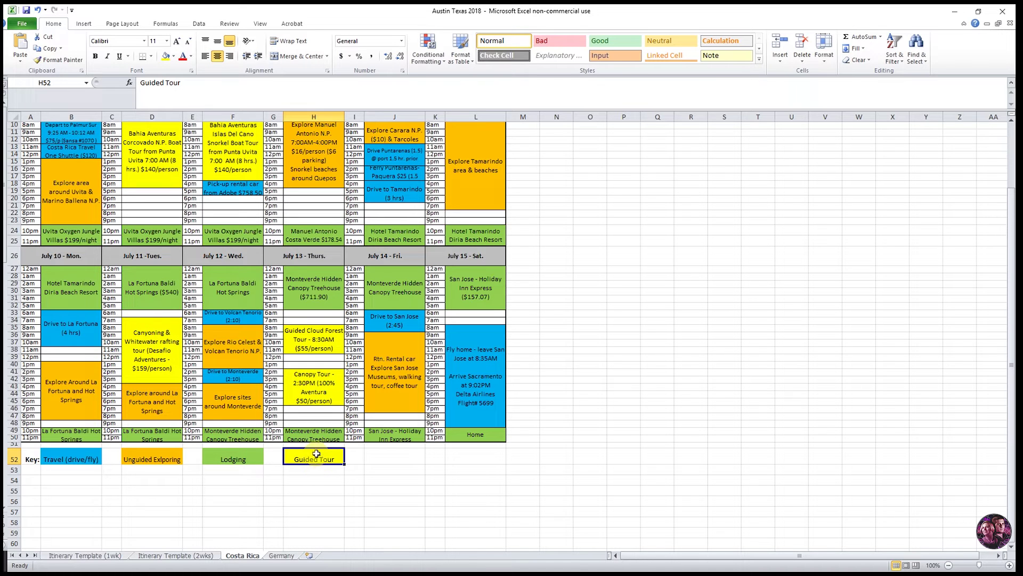
Label the template key cells Travel (Flying/Driving), Exploring/Sightseeing, Lodging and Guided Tours/Excursions
{"action": "left_click", "coordinate": [86, 557]}
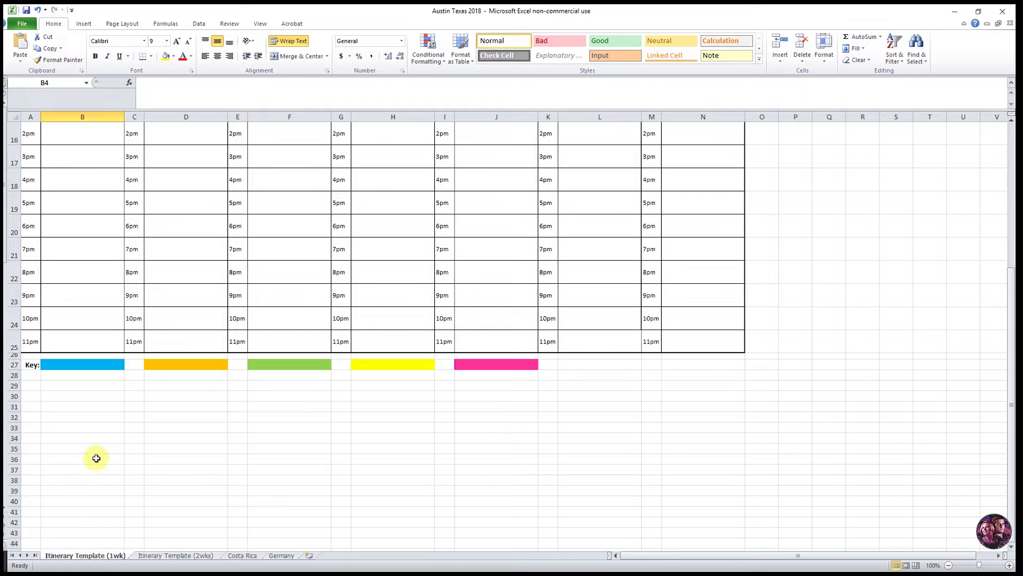
{"action": "left_click", "coordinate": [86, 364]}
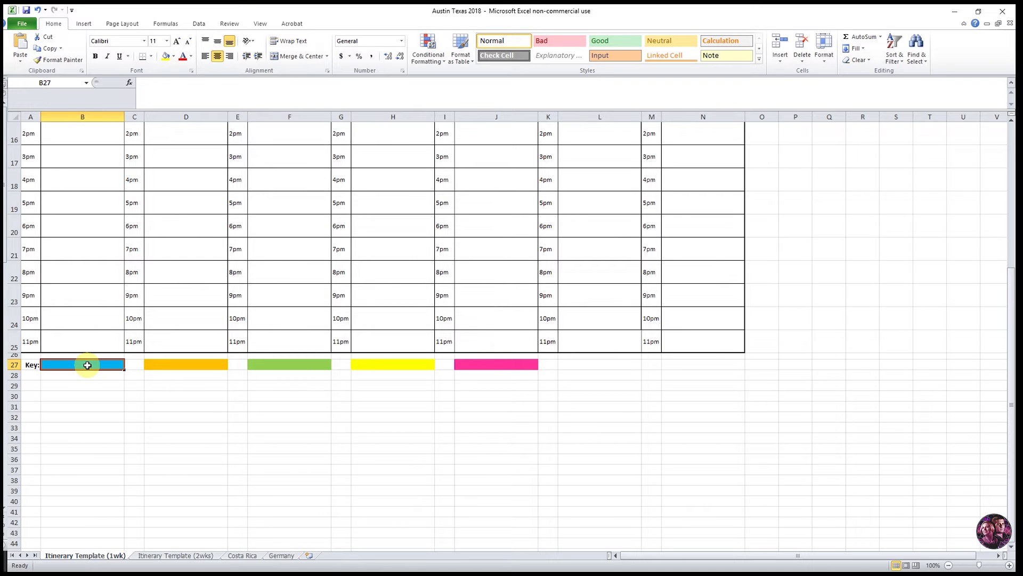
{"action": "type", "text": "Travel (Flying/Driving)"}
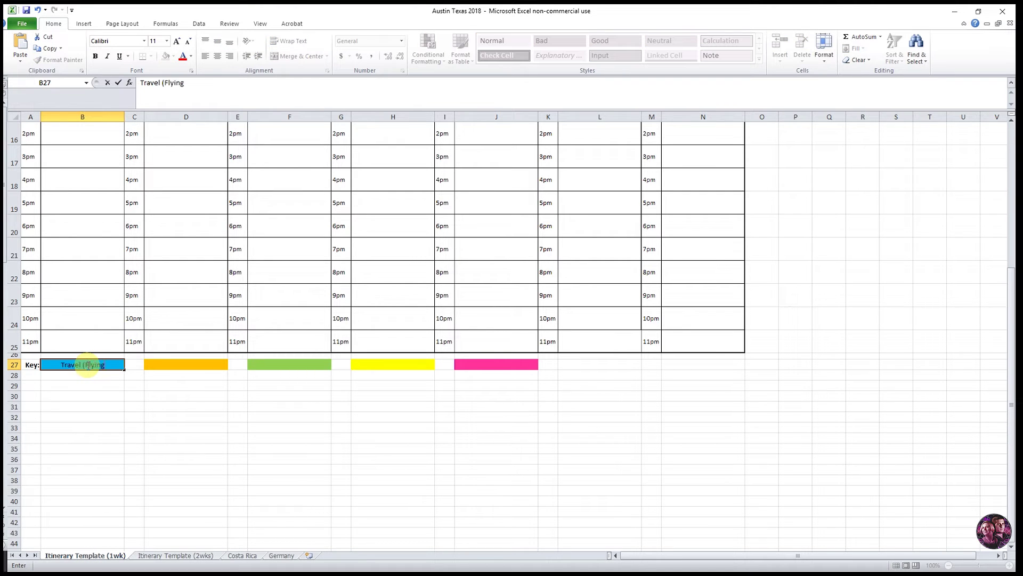
{"action": "left_click", "coordinate": [171, 364]}
{"action": "type", "text": "Exploring/Sightseeing"}
{"action": "left_click", "coordinate": [293, 365]}
{"action": "type", "text": "Lodging"}
{"action": "left_click", "coordinate": [401, 365]}
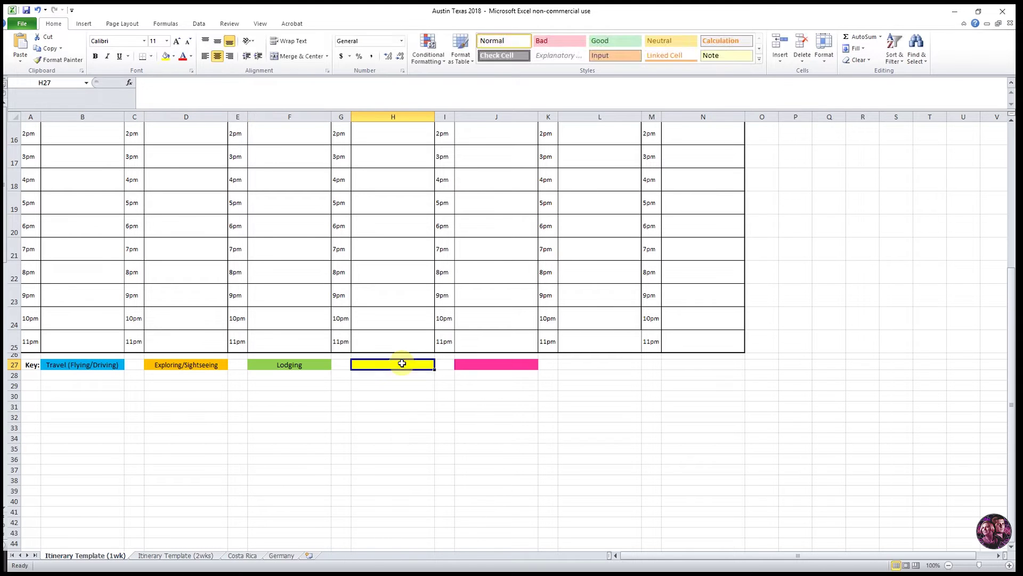
{"action": "type", "text": "Guided Tours/Excursions"}
{"action": "key", "text": "ctrl+Return"}
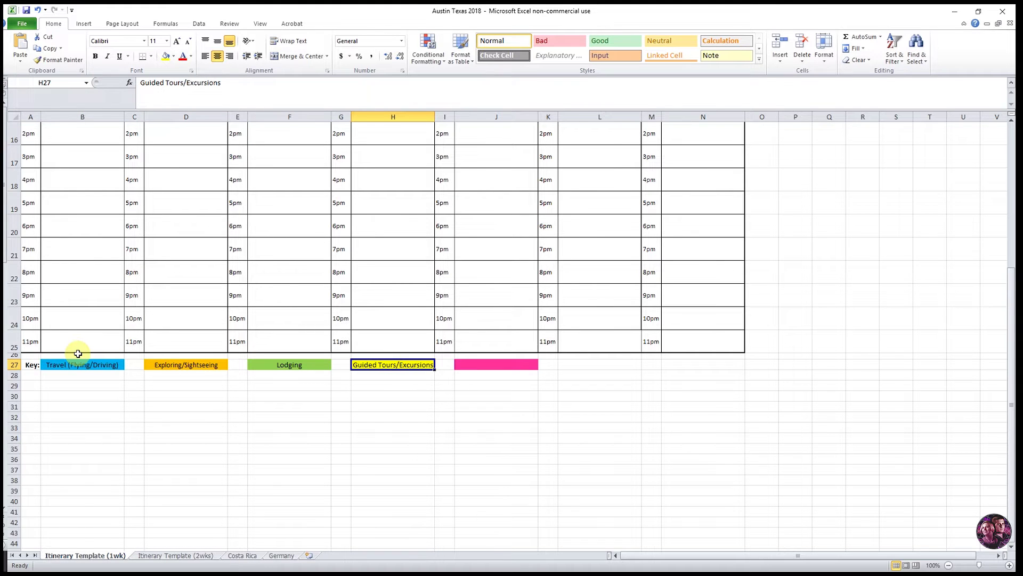
Inspect the Costa Rica sheet's merged Delta flight, Uvita villa and Bahia Aventuras tour blocks
{"action": "scroll", "coordinate": [78, 354], "scroll_direction": "up", "scroll_amount": 5}
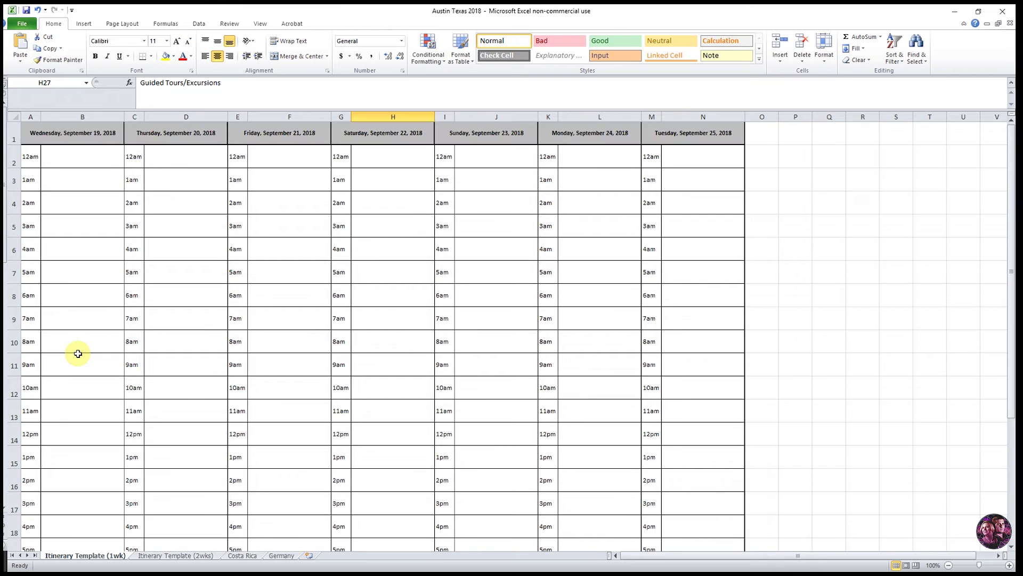
{"action": "left_click", "coordinate": [243, 555]}
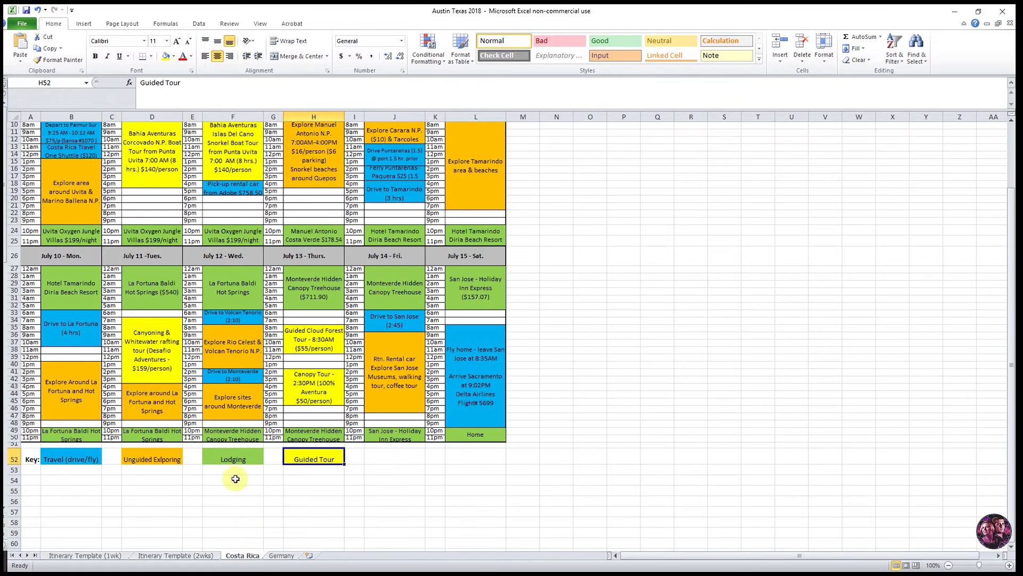
{"action": "scroll", "coordinate": [182, 363], "scroll_direction": "up", "scroll_amount": 3}
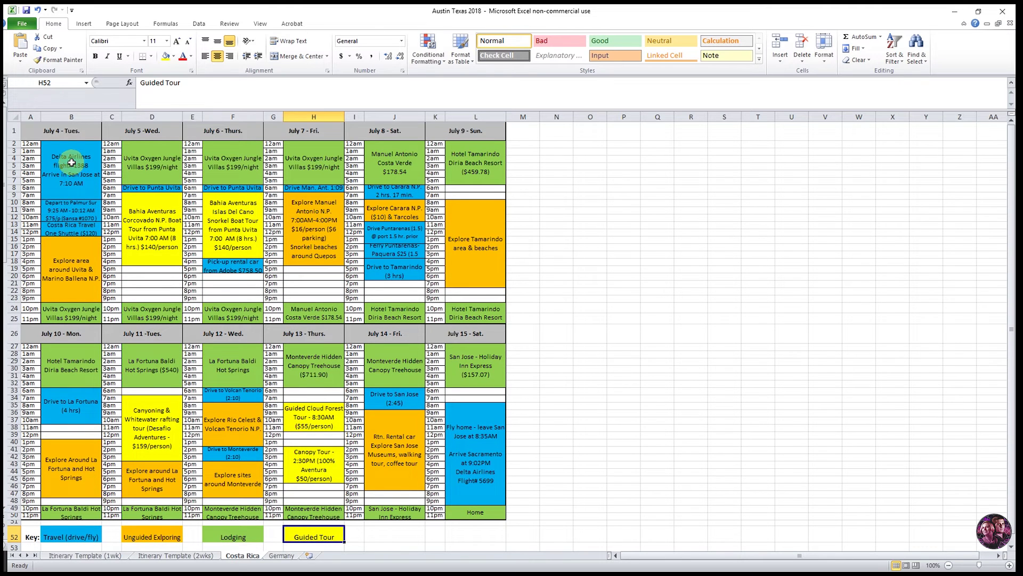
{"action": "left_click_drag", "start_coordinate": [73, 167], "coordinate": [85, 230]}
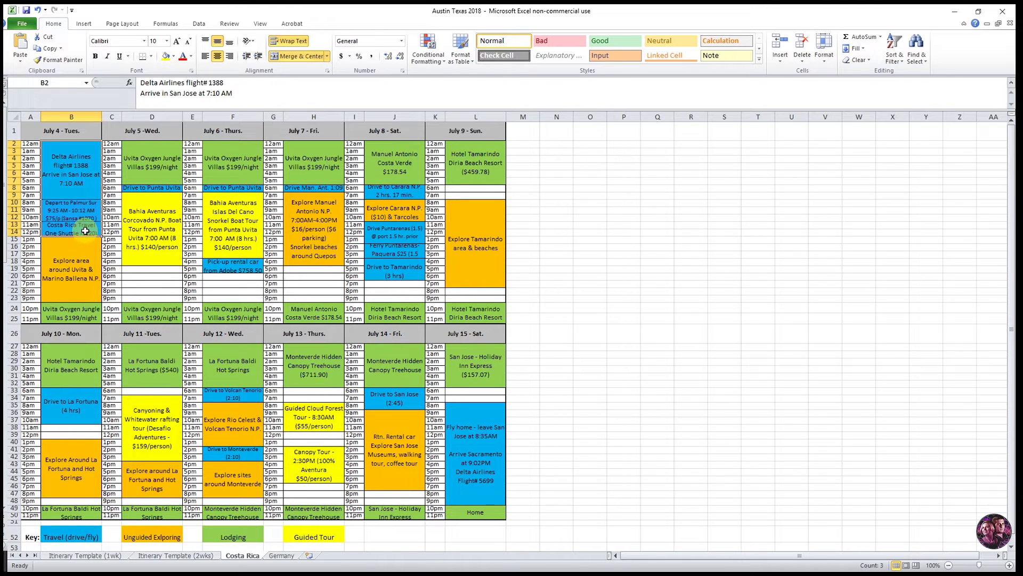
{"action": "left_click", "coordinate": [151, 165]}
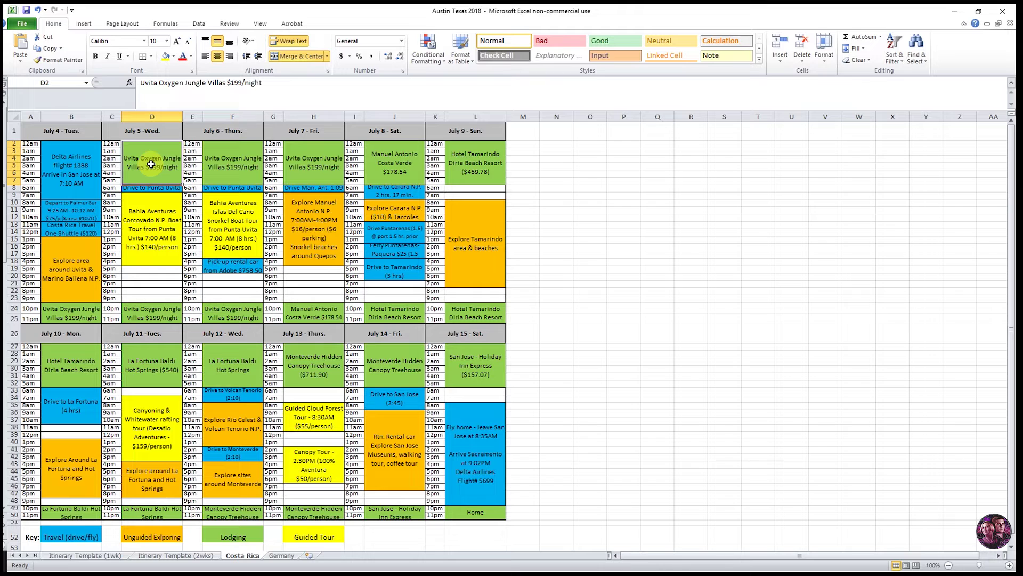
{"action": "left_click", "coordinate": [159, 216]}
{"action": "left_click", "coordinate": [222, 215]}
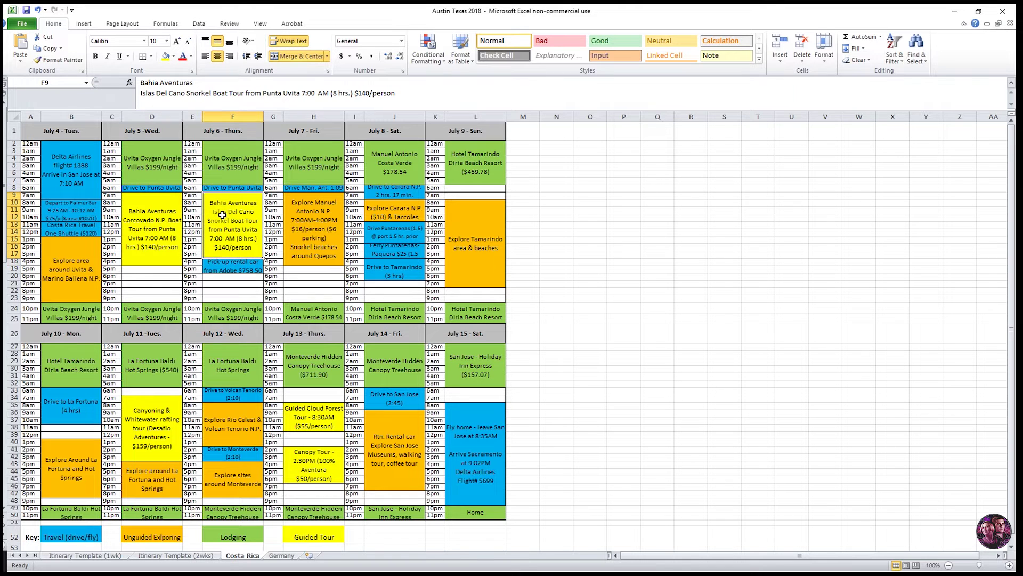
{"action": "left_click", "coordinate": [75, 167]}
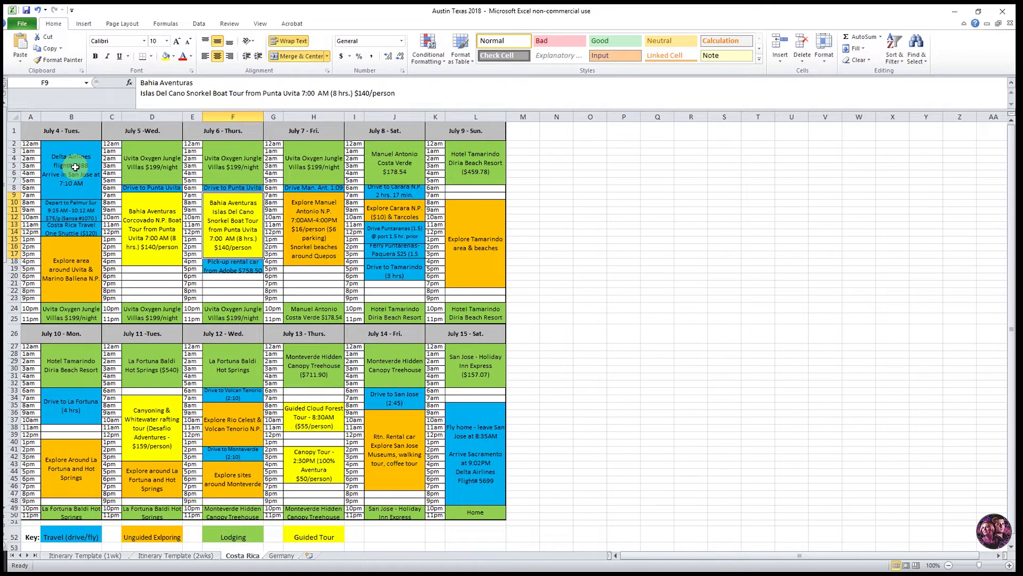
{"action": "key", "text": "ctrl+Page_Up"}
{"action": "key", "text": "ctrl+Page_Up"}
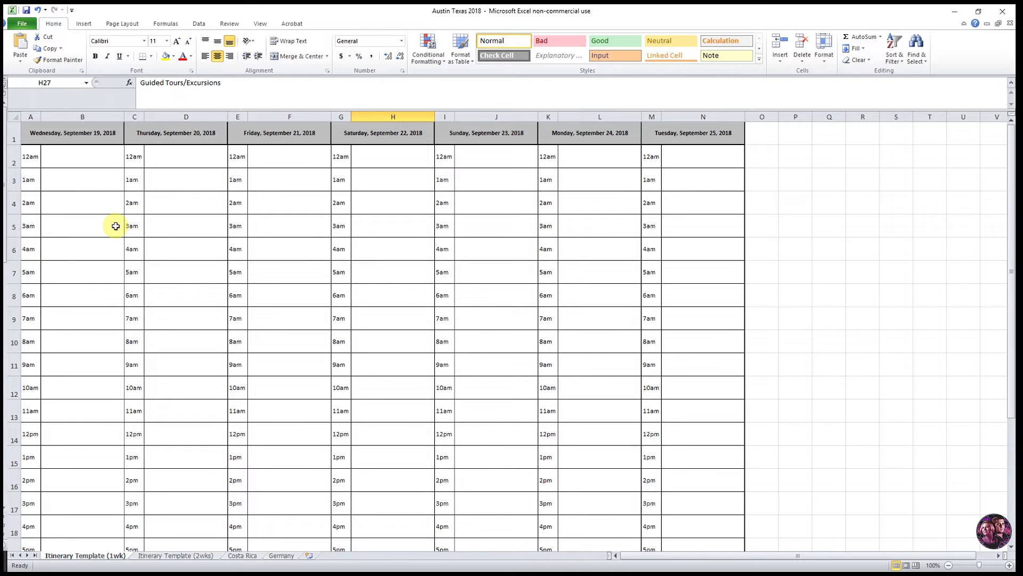
Middle-align and merge Wednesday's 6am–11am slots B8:B13 into one centred block
{"action": "left_click", "coordinate": [70, 297]}
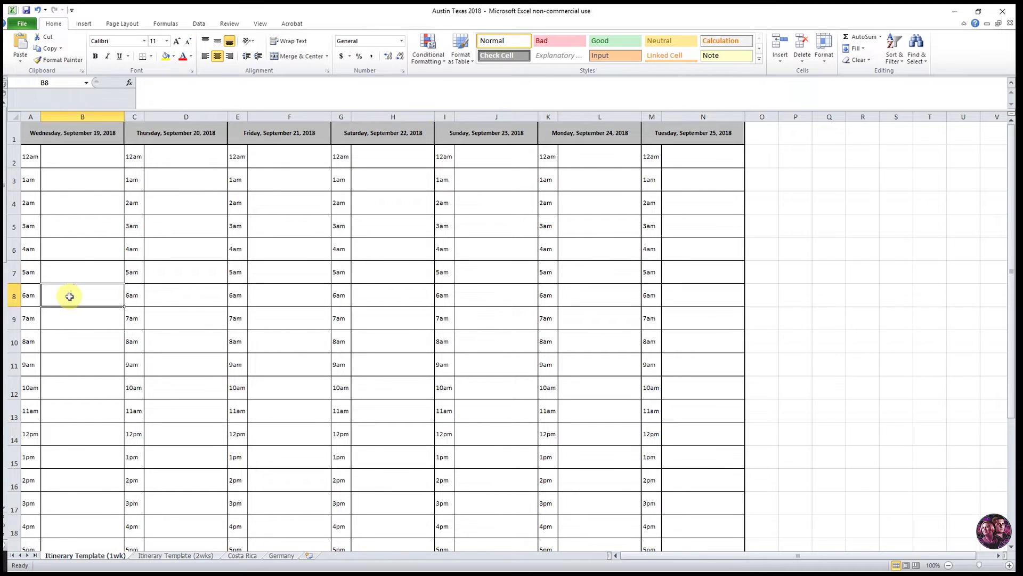
{"action": "left_click", "coordinate": [88, 408]}
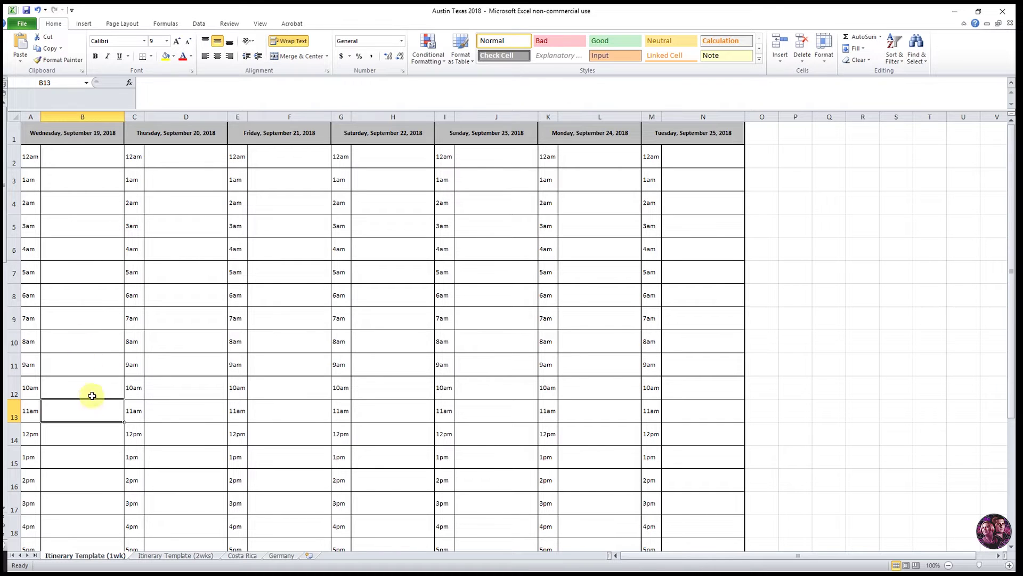
{"action": "left_click", "coordinate": [88, 250]}
{"action": "left_click", "coordinate": [91, 224]}
{"action": "left_click", "coordinate": [98, 203]}
{"action": "left_click", "coordinate": [100, 183]}
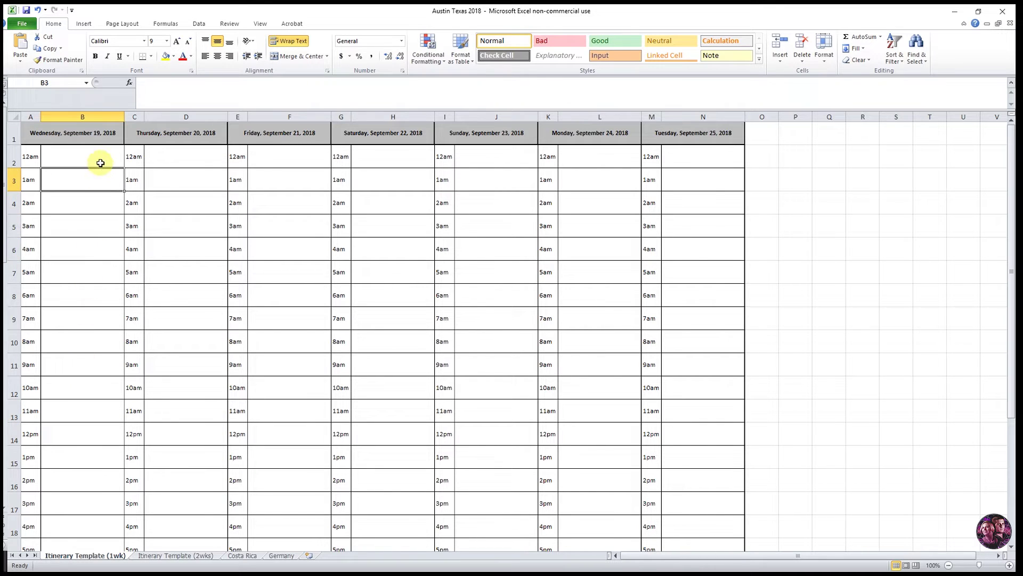
{"action": "left_click", "coordinate": [101, 159]}
{"action": "left_click", "coordinate": [86, 298]}
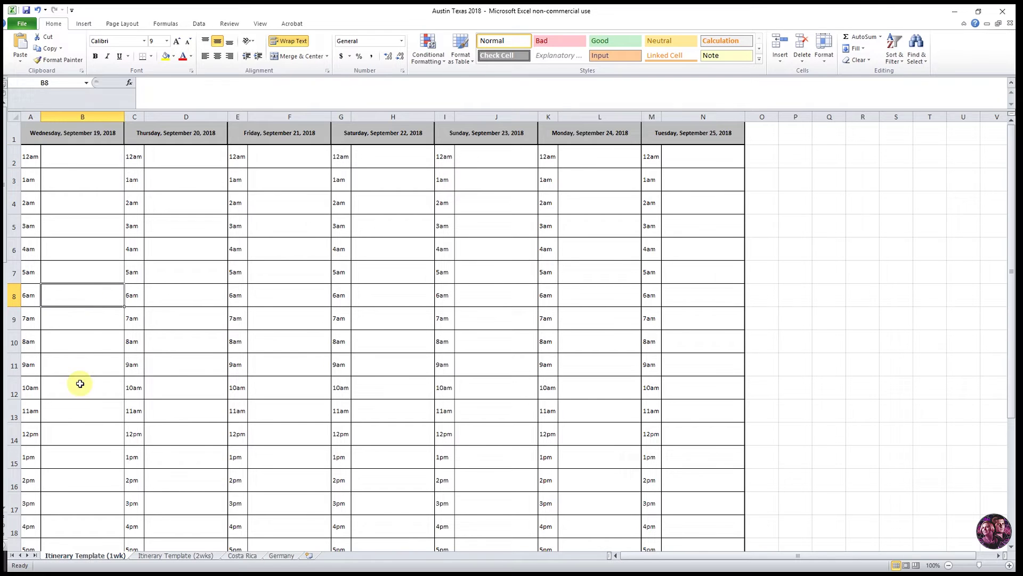
{"action": "left_click", "coordinate": [82, 412]}
{"action": "left_click", "coordinate": [67, 298]}
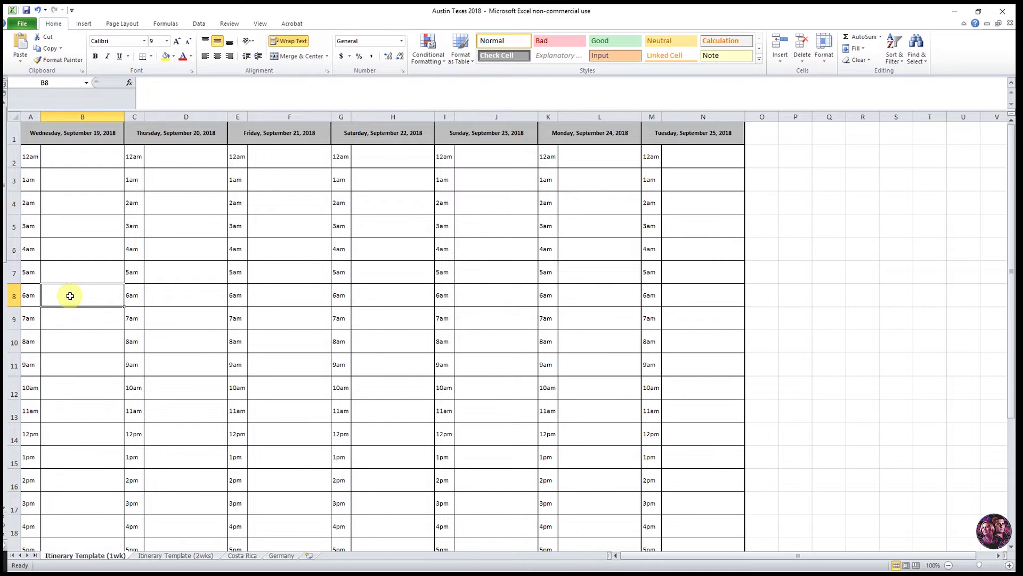
{"action": "left_click_drag", "start_coordinate": [69, 295], "coordinate": [94, 407]}
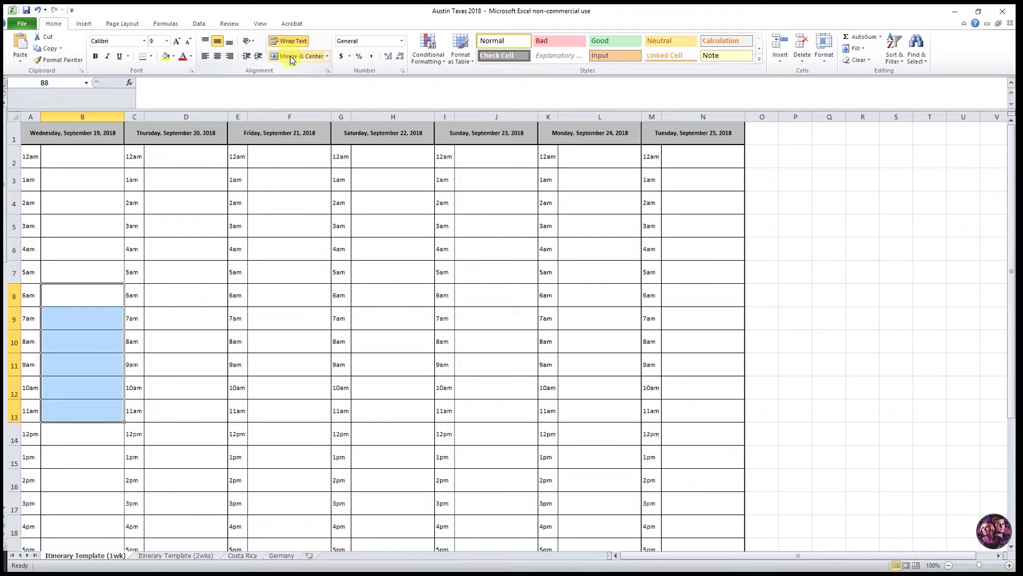
{"action": "left_click", "coordinate": [216, 41]}
{"action": "left_click", "coordinate": [302, 56]}
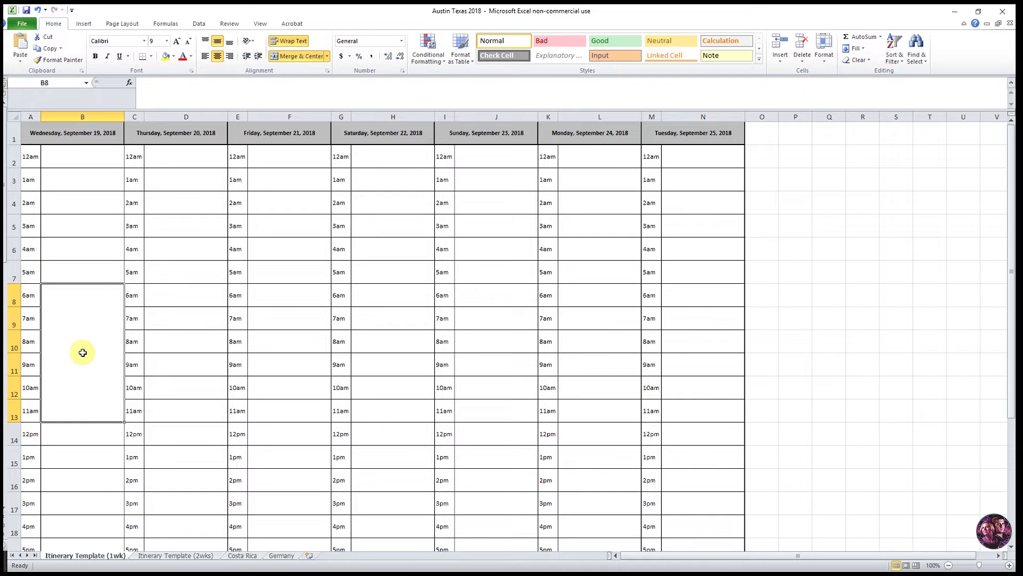
Enter 'Southwest Airlines Flight # 6875 Departs Sacramento @ 6:10am Arrives Austin @ 11:30am' in B8
{"action": "type", "text": "Southwest Airlines Flight # 6875"}
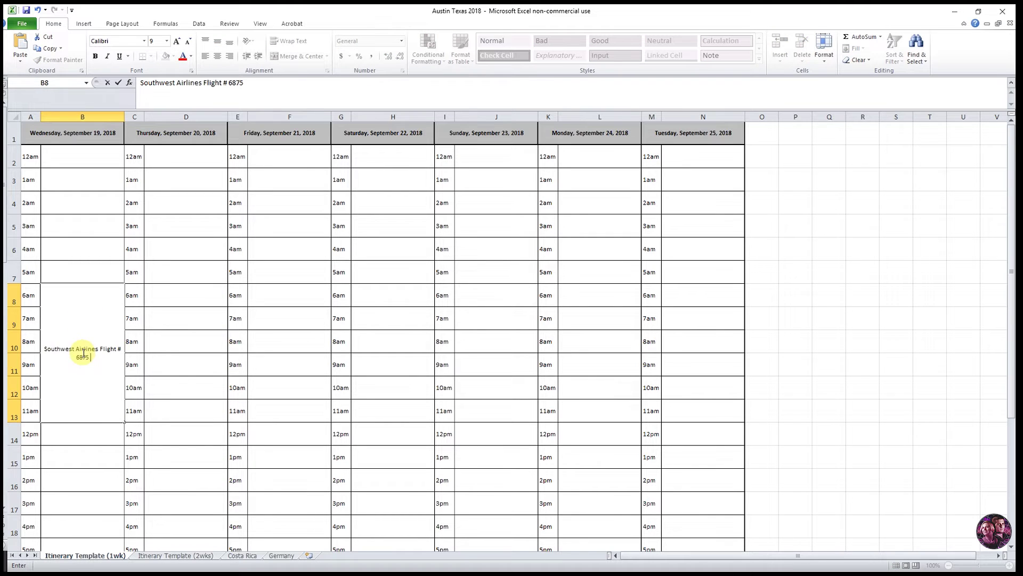
{"action": "type", "text": " Departs Sacramento @ 6:10am "}
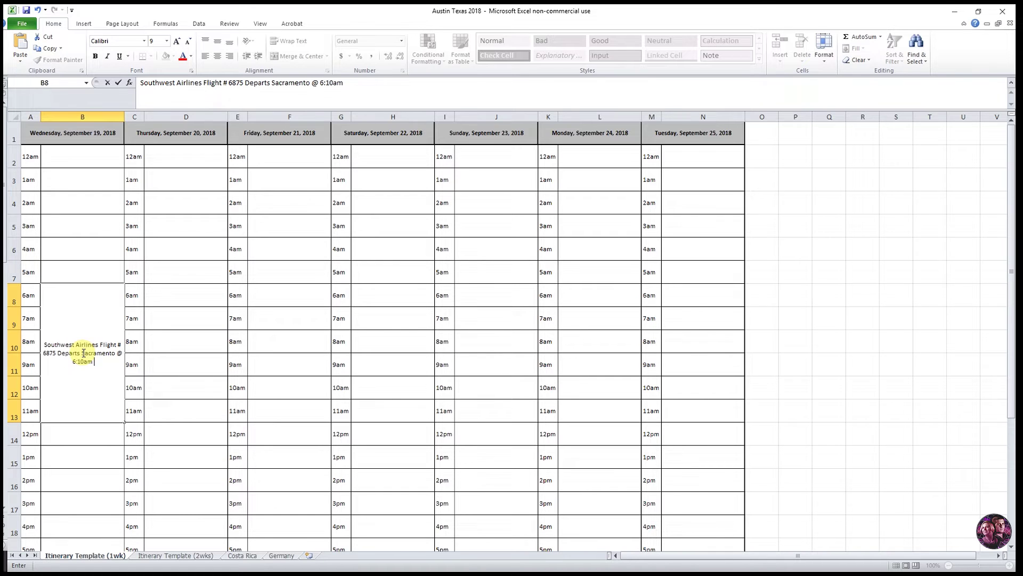
{"action": "type", "text": "Arrives Austin @ 11:30am"}
{"action": "left_click", "coordinate": [186, 341]}
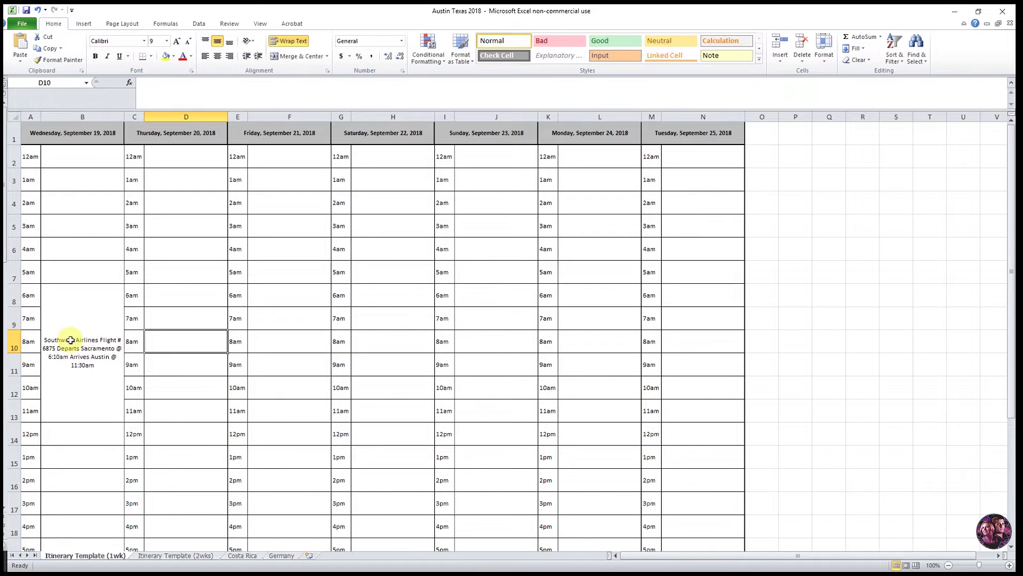
Break B8's flight text onto new lines before Flight, Departs and Arrives using Alt+Enter
{"action": "left_click", "coordinate": [98, 344]}
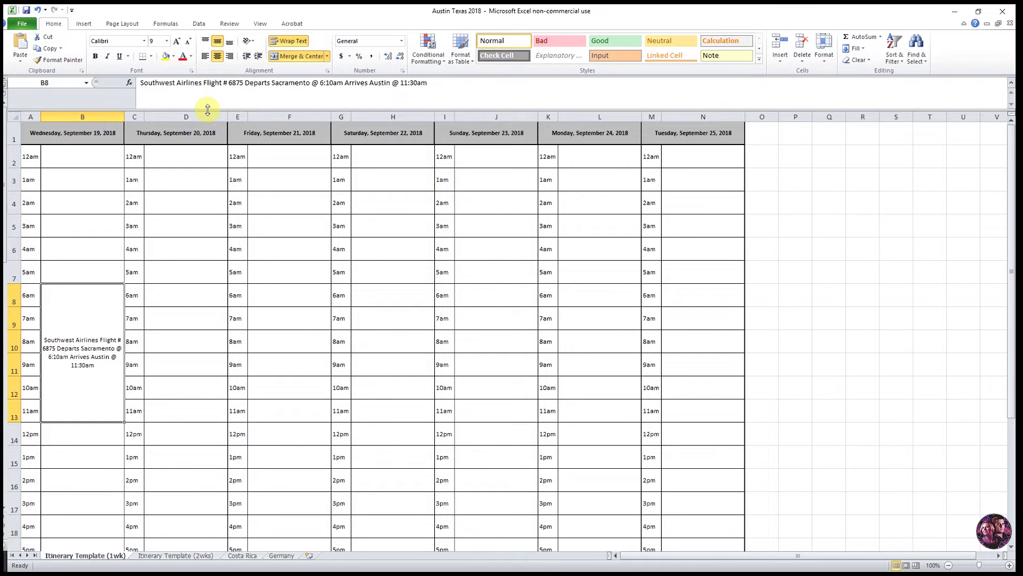
{"action": "mouse_move", "coordinate": [208, 105]}
{"action": "left_mouse_down"}
{"action": "mouse_move", "coordinate": [210, 91]}
{"action": "mouse_move", "coordinate": [208, 117]}
{"action": "mouse_move", "coordinate": [210, 85]}
{"action": "mouse_move", "coordinate": [212, 105]}
{"action": "left_mouse_up"}
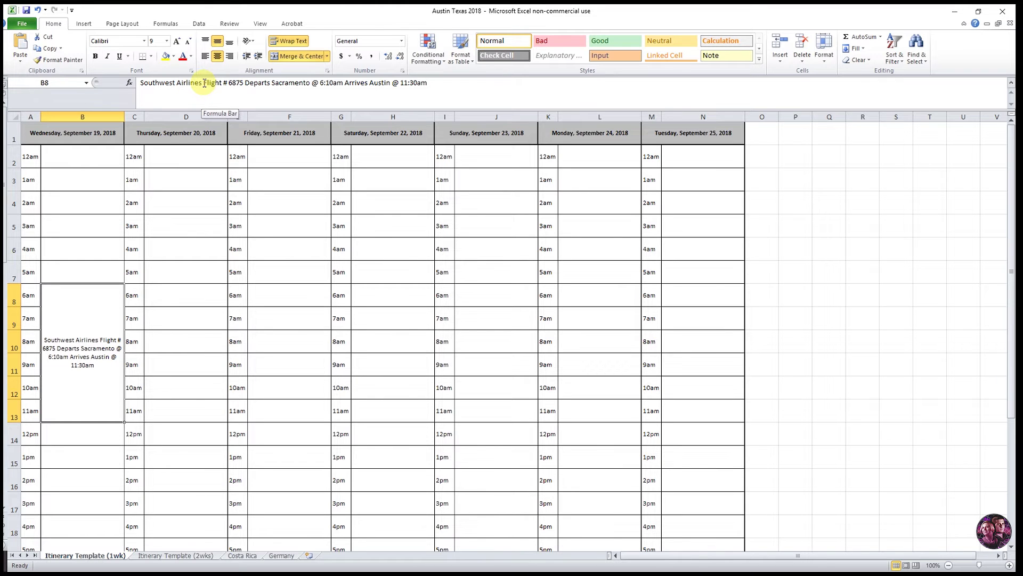
{"action": "left_click", "coordinate": [204, 84]}
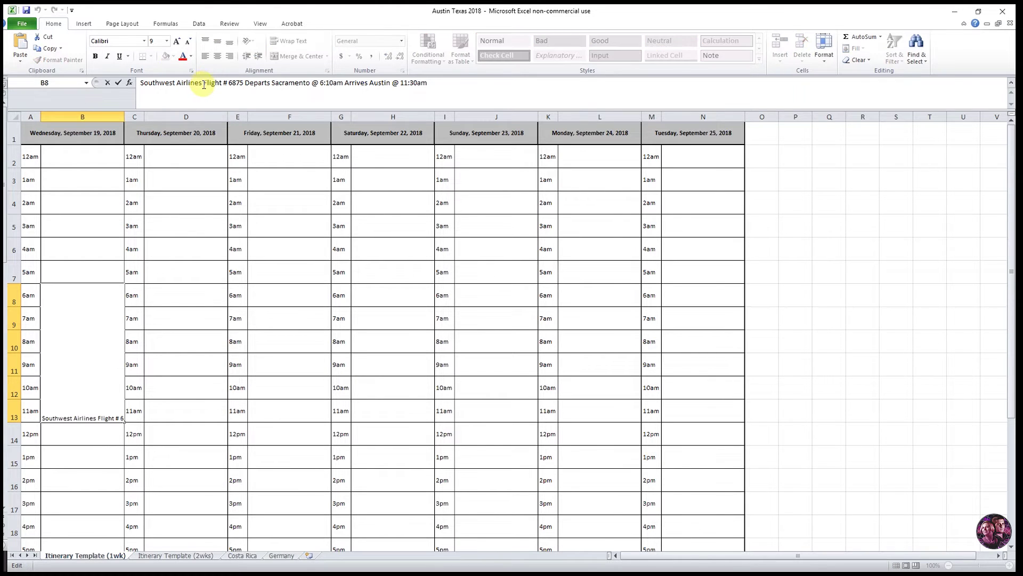
{"action": "key", "text": "alt"}
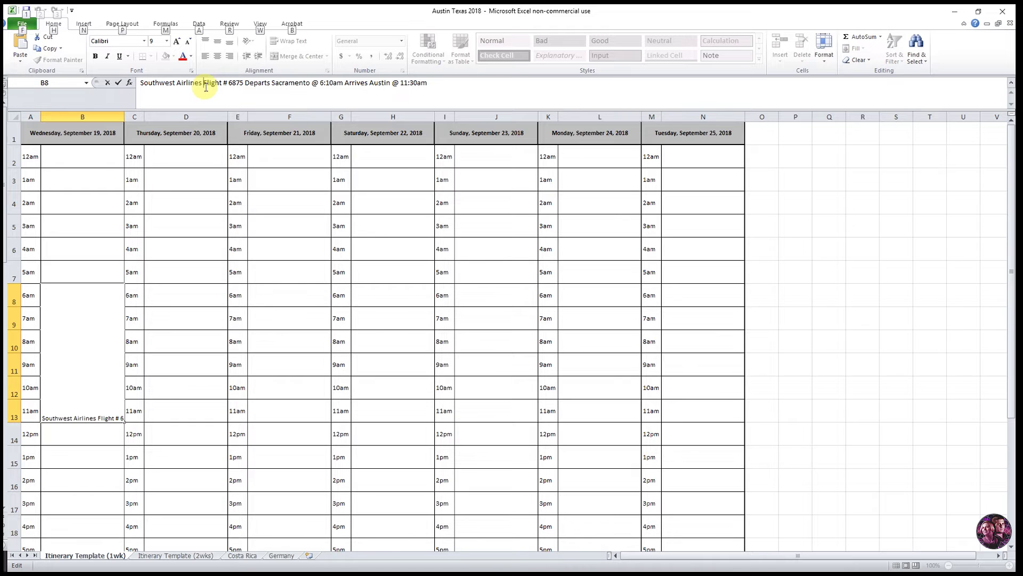
{"action": "key", "text": "alt+Return"}
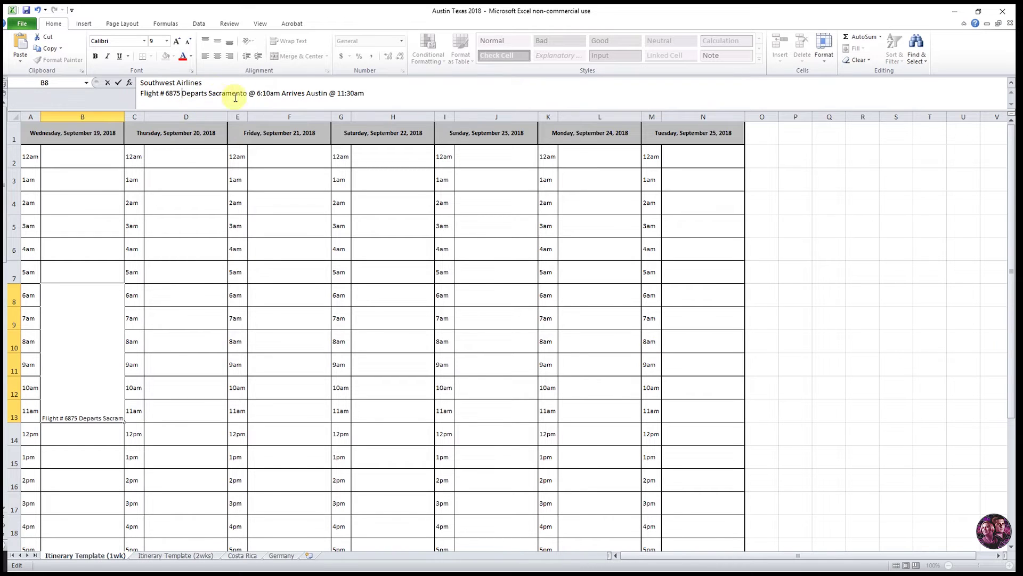
{"action": "left_click", "coordinate": [183, 94]}
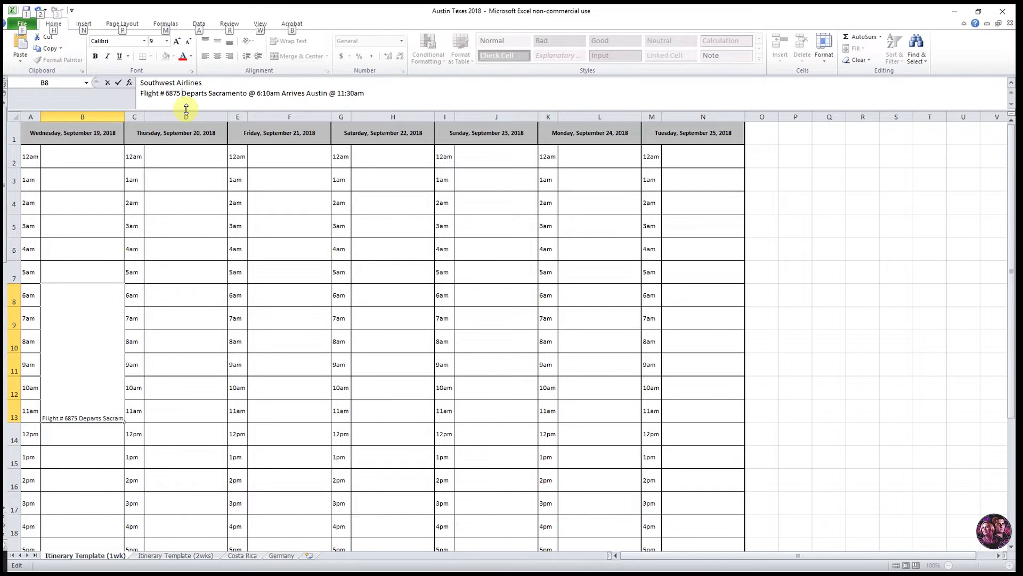
{"action": "key", "text": "alt+Return"}
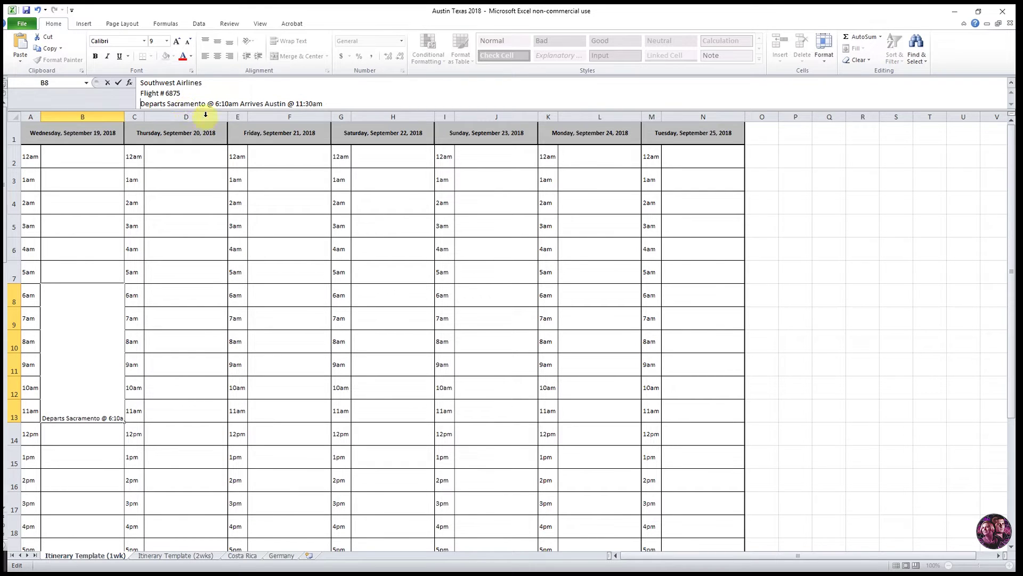
{"action": "left_click", "coordinate": [240, 103]}
{"action": "key", "text": "alt+Return"}
{"action": "left_click", "coordinate": [178, 325]}
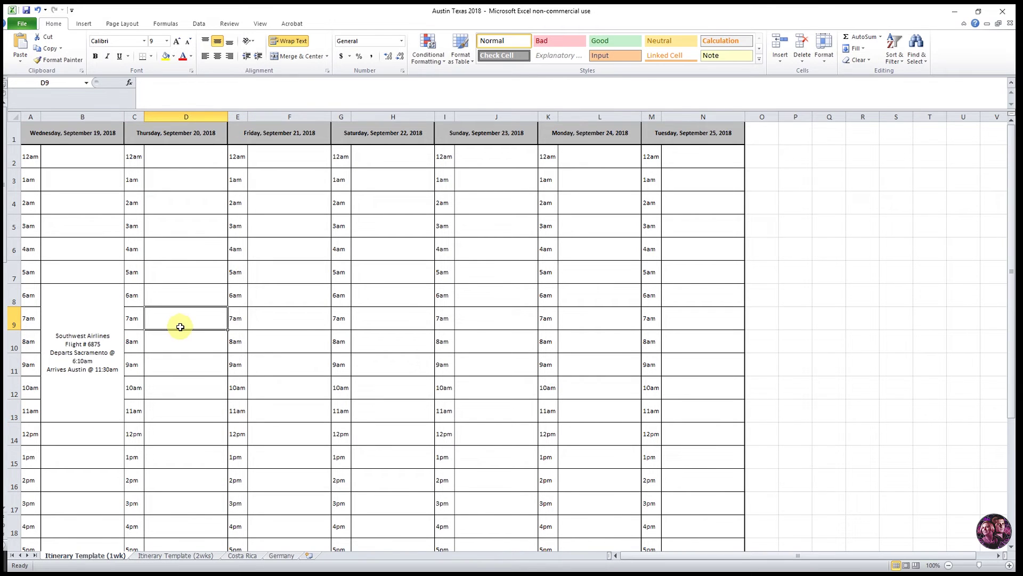
{"action": "left_click", "coordinate": [84, 345]}
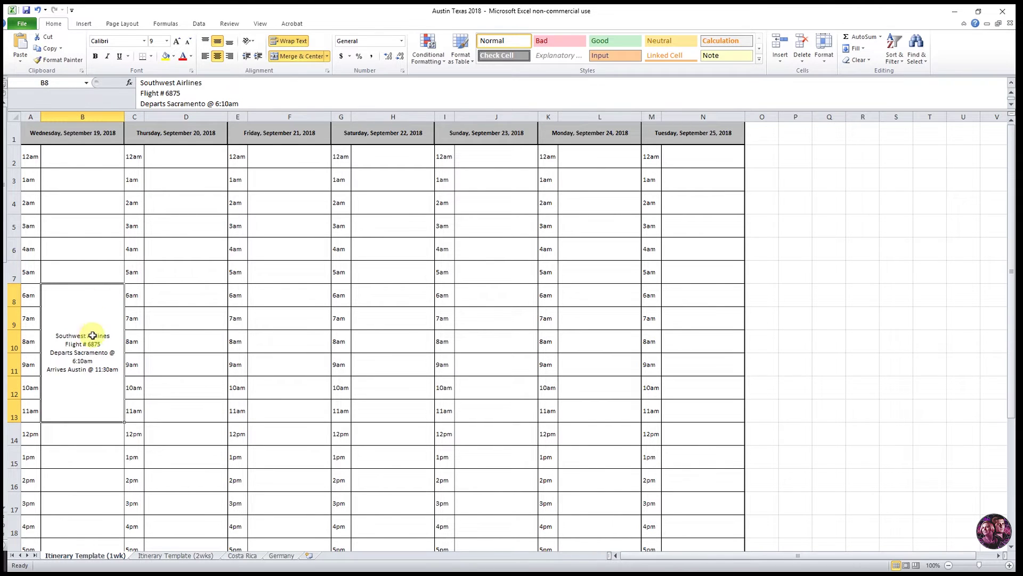
Fill the merged Wednesday flight block with the Light Blue travel colour
{"action": "scroll", "coordinate": [92, 335], "scroll_direction": "down", "scroll_amount": 7}
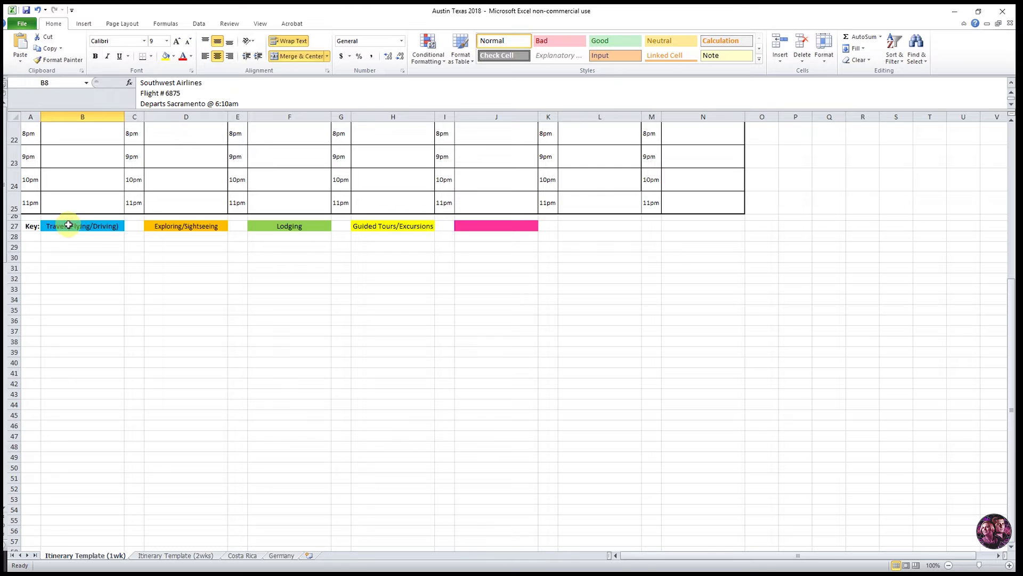
{"action": "scroll", "coordinate": [99, 192], "scroll_direction": "up", "scroll_amount": 7}
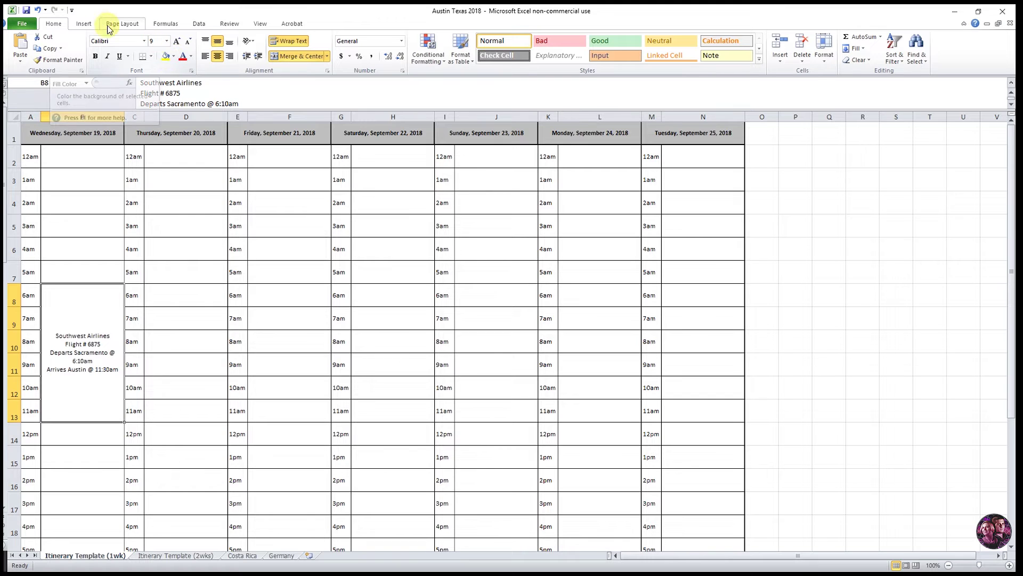
{"action": "left_click", "coordinate": [173, 57]}
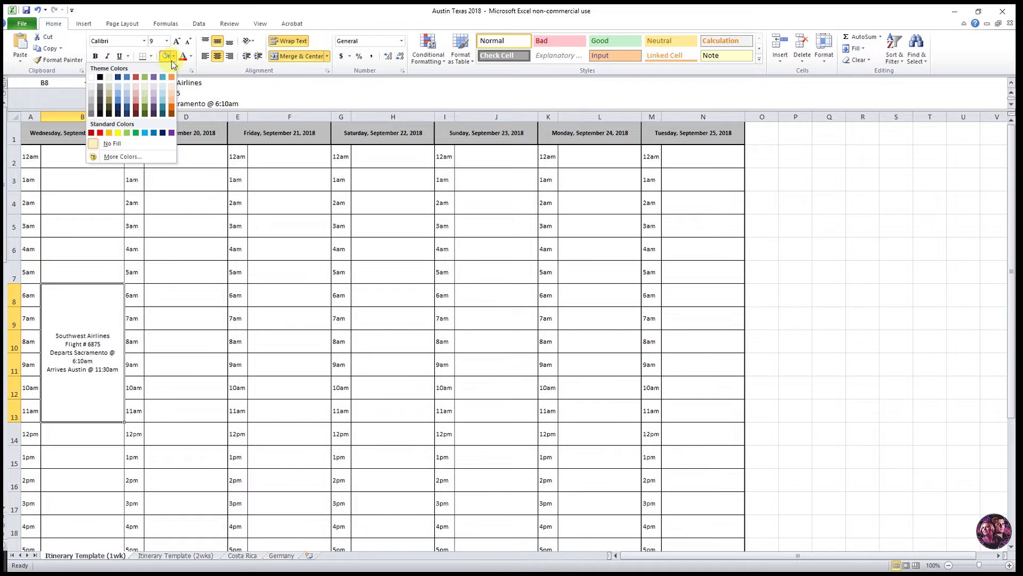
{"action": "left_click", "coordinate": [145, 133]}
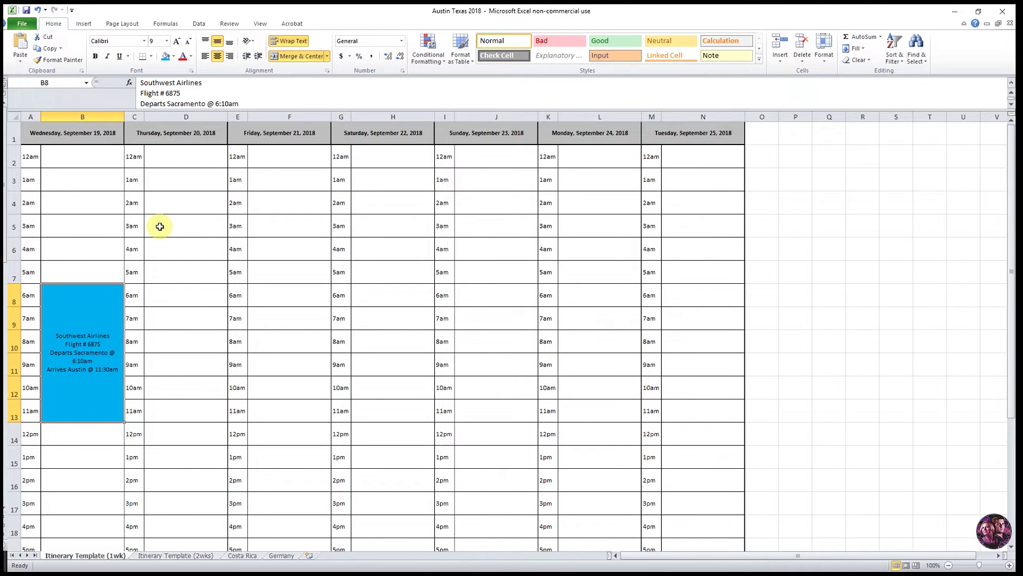
{"action": "scroll", "coordinate": [160, 226], "scroll_direction": "down", "scroll_amount": 5}
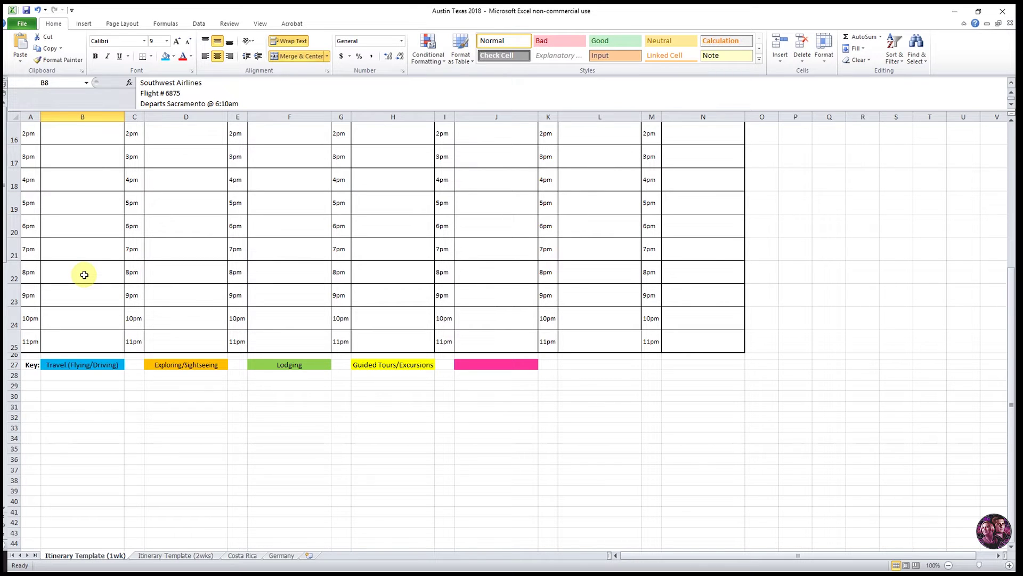
Select Wednesday's 8pm–11pm slots B22:B25 and merge them into one block
{"action": "scroll", "coordinate": [84, 274], "scroll_direction": "up", "scroll_amount": 1}
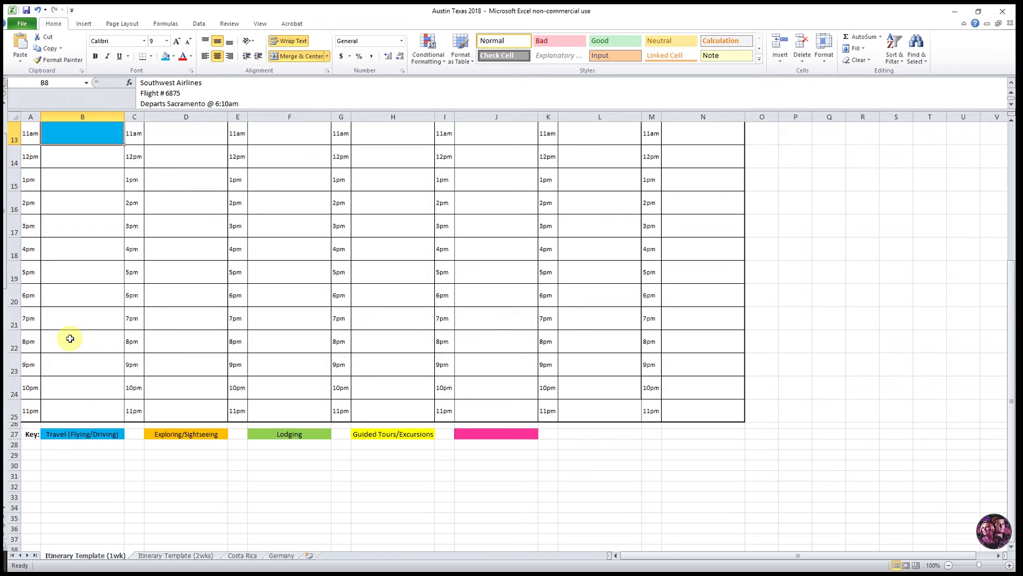
{"action": "left_click", "coordinate": [70, 338]}
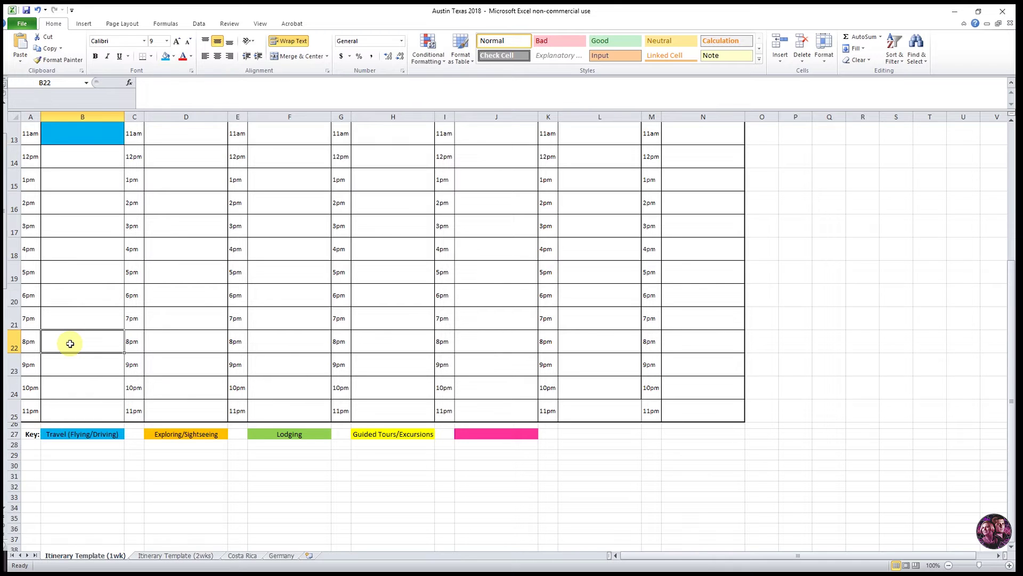
{"action": "left_click_drag", "start_coordinate": [69, 345], "coordinate": [90, 407]}
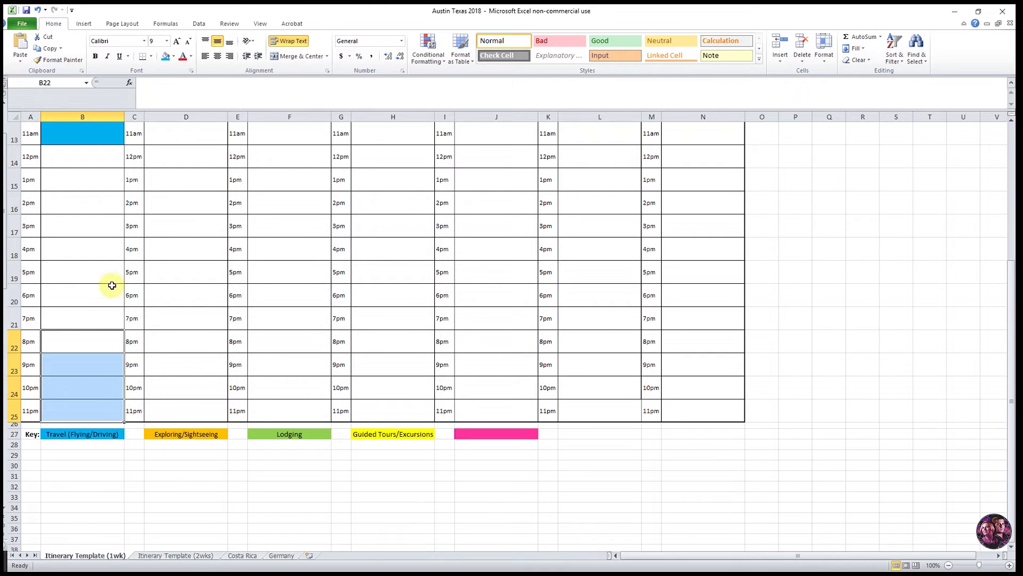
{"action": "left_click", "coordinate": [297, 58]}
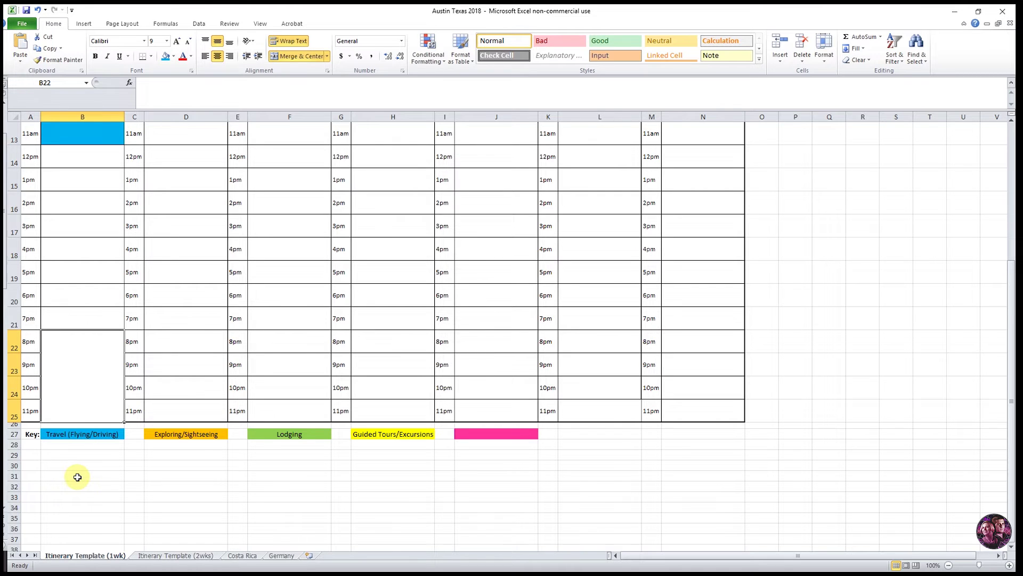
Enter 'JW Marriott Check-in @ 3pm' in Wednesday's merged 8pm–11pm block B22
{"action": "type", "text": "JW Marriott Check-in @ 3pm"}
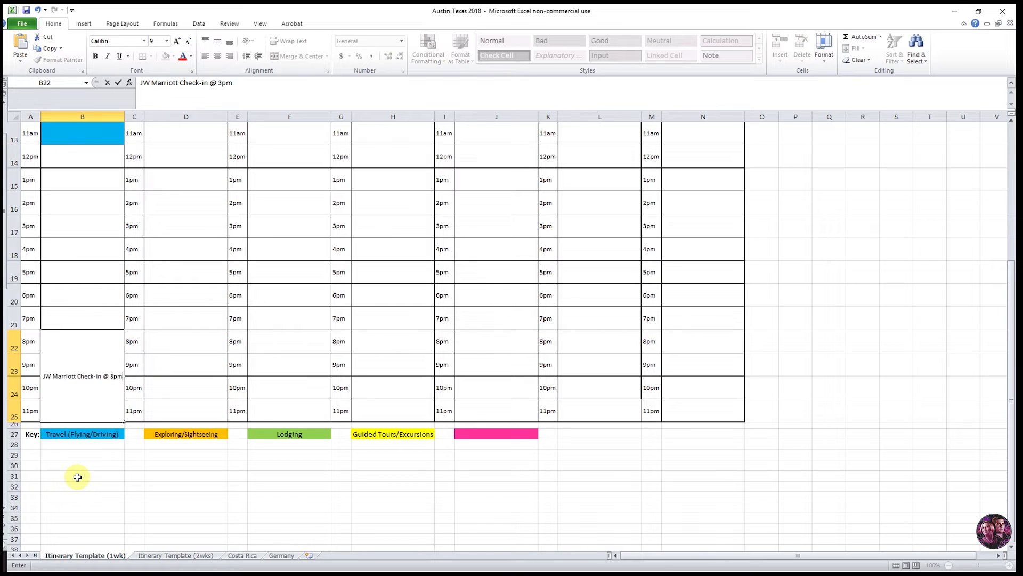
{"action": "key", "text": "Tab"}
{"action": "key", "text": "Down"}
{"action": "key", "text": "Right"}
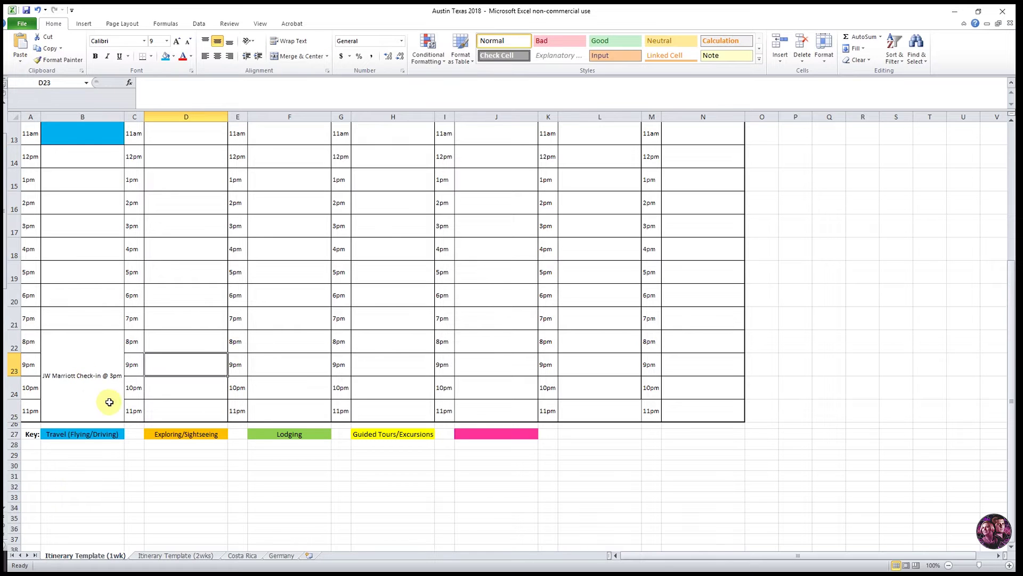
Put 'Check-in @ 3pm' on its own centred line beneath 'JW Marriott'
{"action": "left_click", "coordinate": [79, 375]}
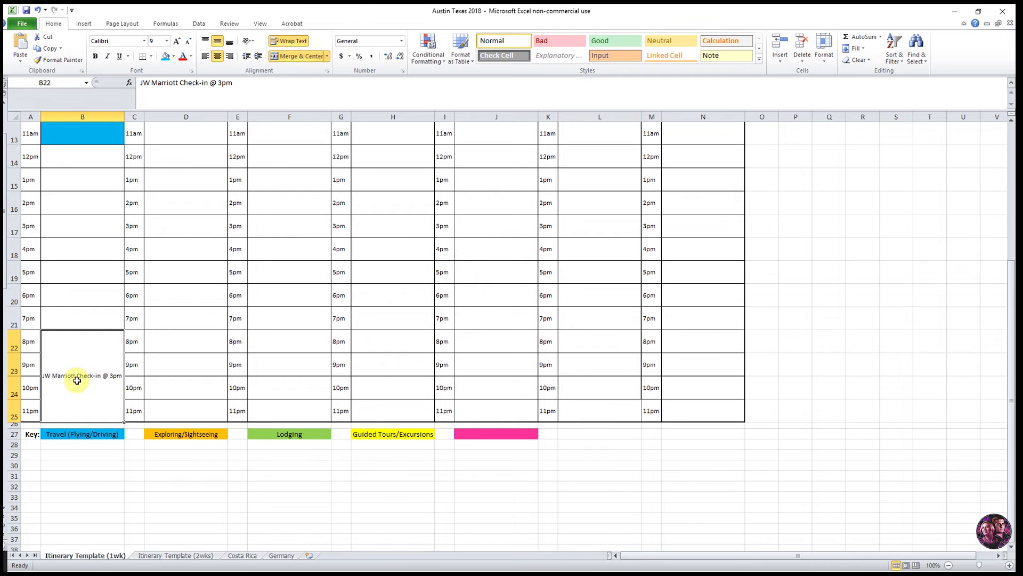
{"action": "key", "text": "Right"}
{"action": "key", "text": "Right"}
{"action": "key", "text": "Down"}
{"action": "key", "text": "Down"}
{"action": "left_click", "coordinate": [84, 362]}
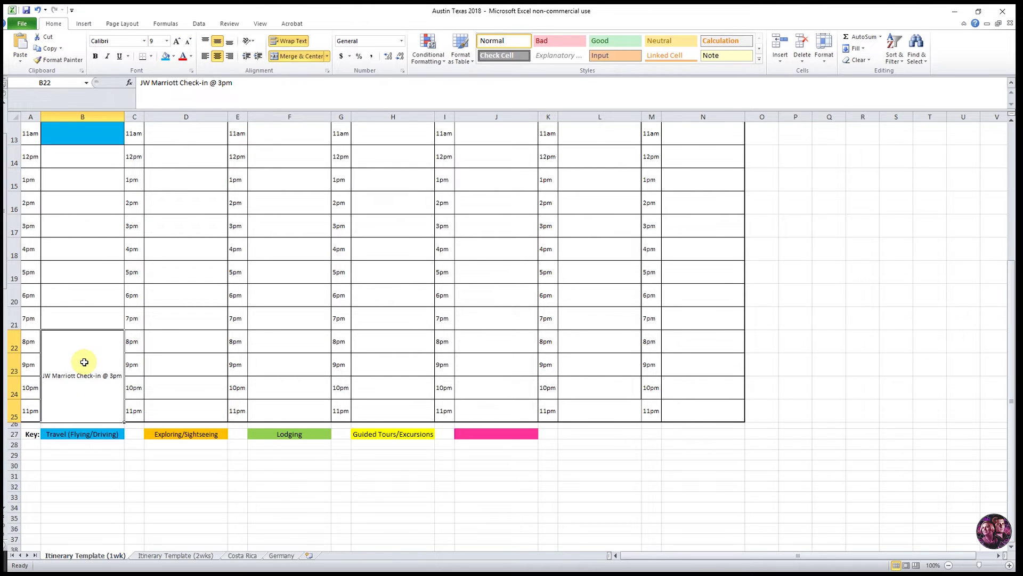
{"action": "left_click", "coordinate": [181, 84]}
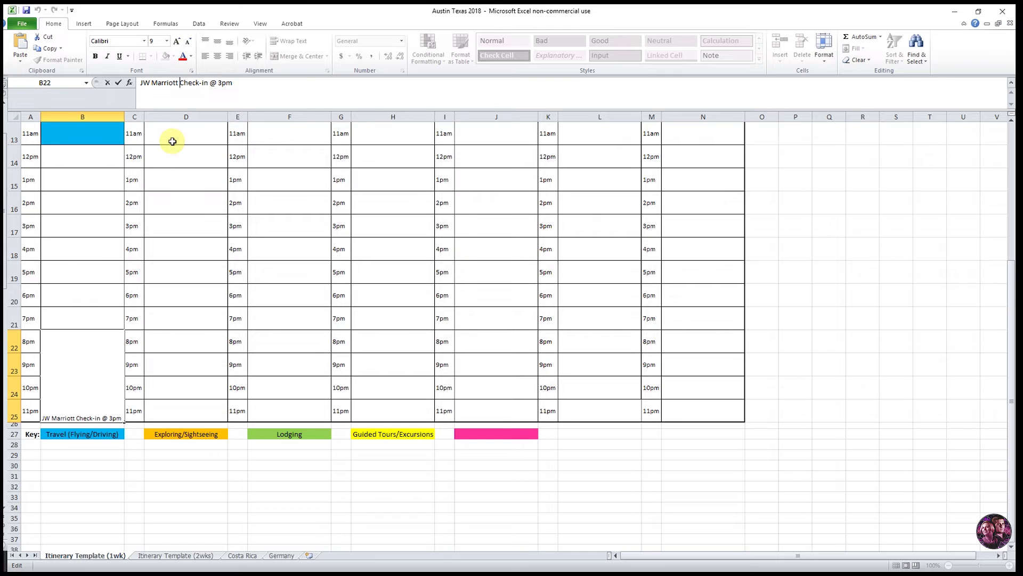
{"action": "key", "text": "alt"}
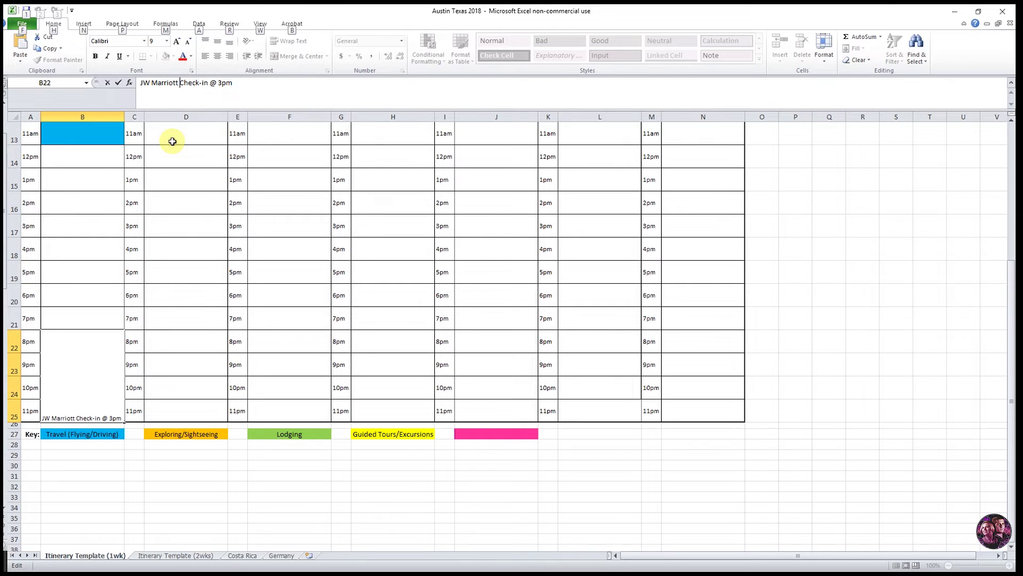
{"action": "left_click", "coordinate": [186, 341]}
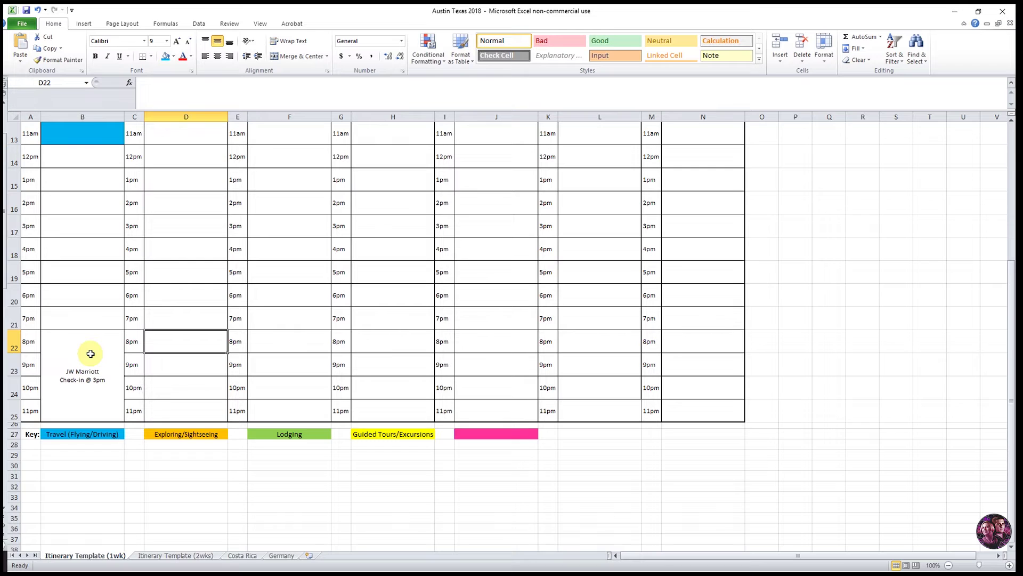
{"action": "left_click", "coordinate": [91, 353]}
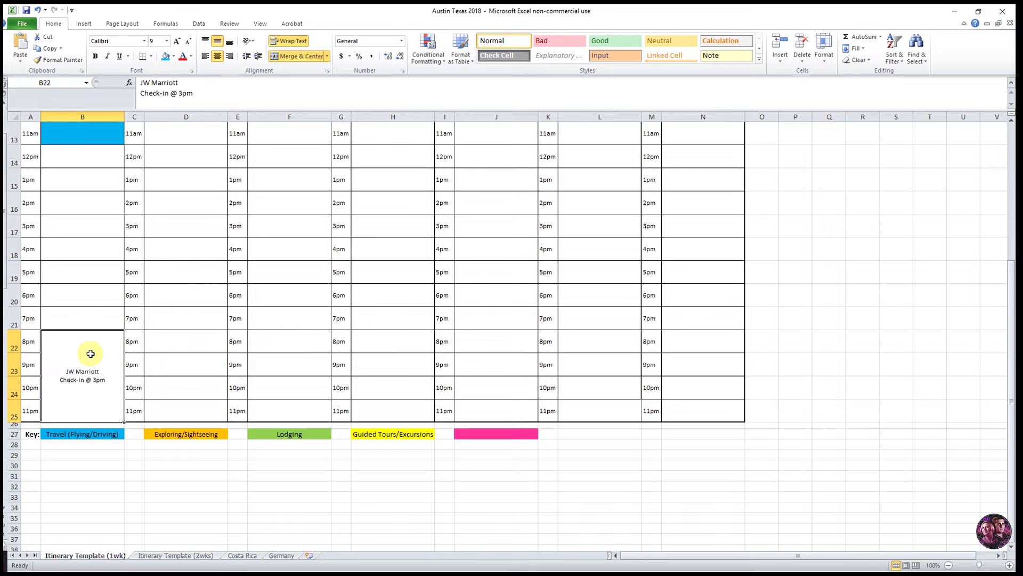
{"action": "left_click", "coordinate": [174, 57]}
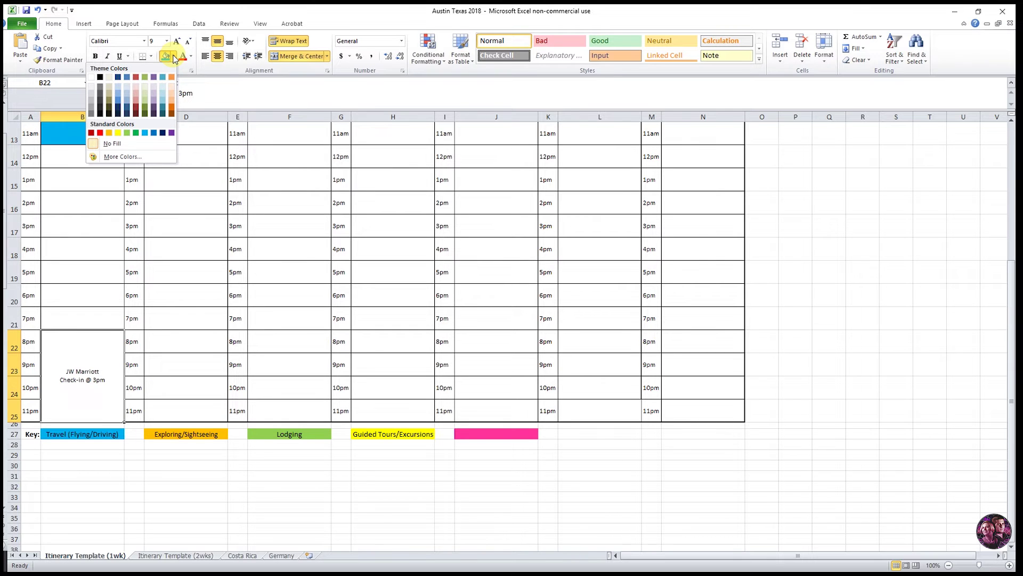
Fill the Wednesday hotel block light green and merge Thursday's 12am–5am cells D2:D7
{"action": "left_click", "coordinate": [128, 134]}
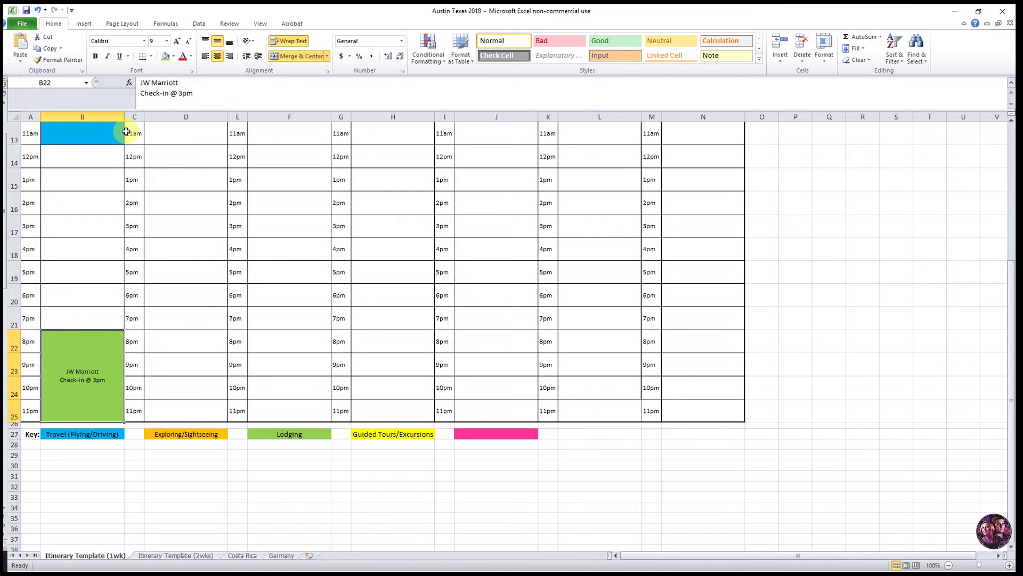
{"action": "scroll", "coordinate": [190, 267], "scroll_direction": "up", "scroll_amount": 4}
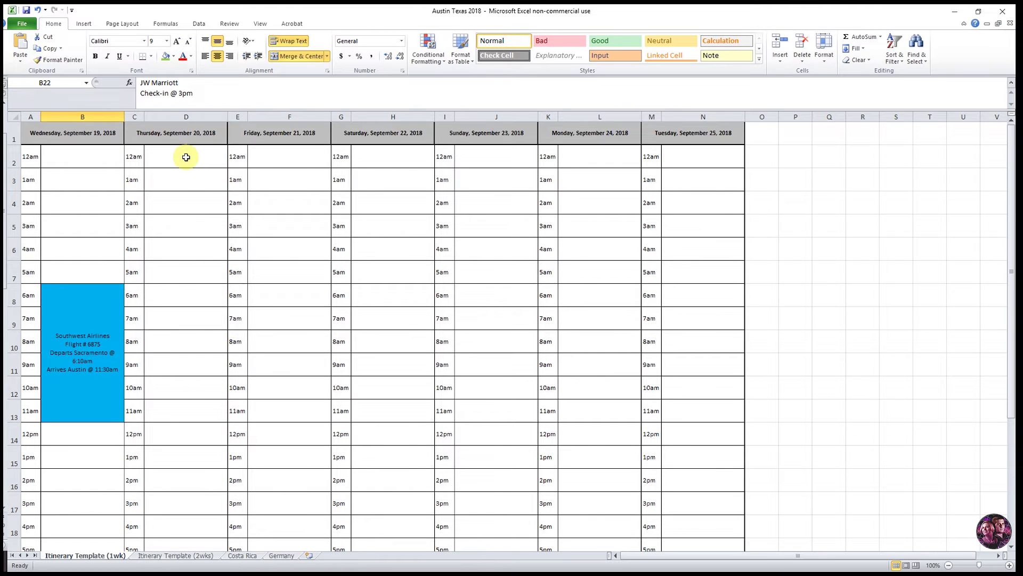
{"action": "left_click_drag", "start_coordinate": [186, 157], "coordinate": [209, 272]}
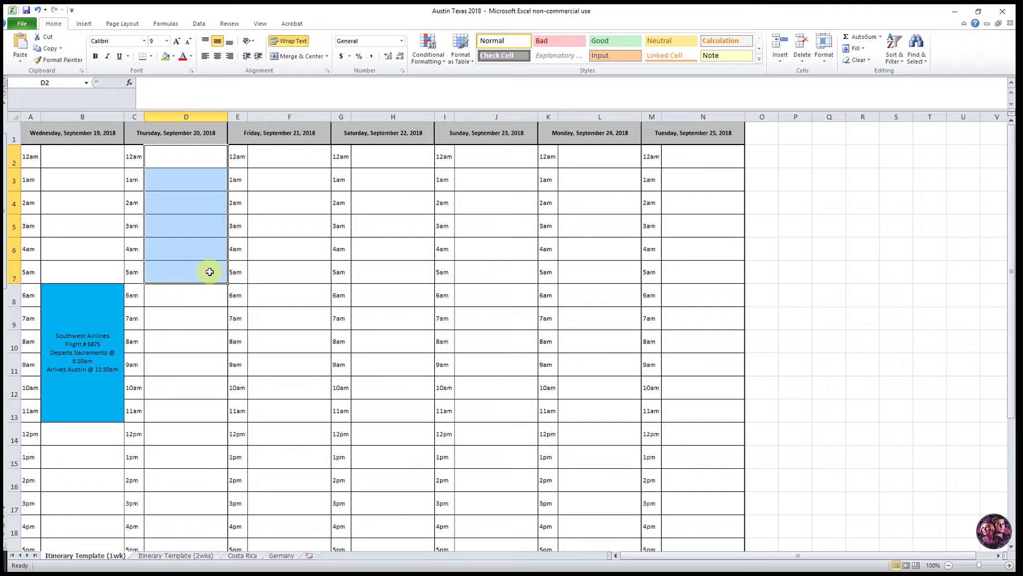
{"action": "left_click", "coordinate": [307, 56]}
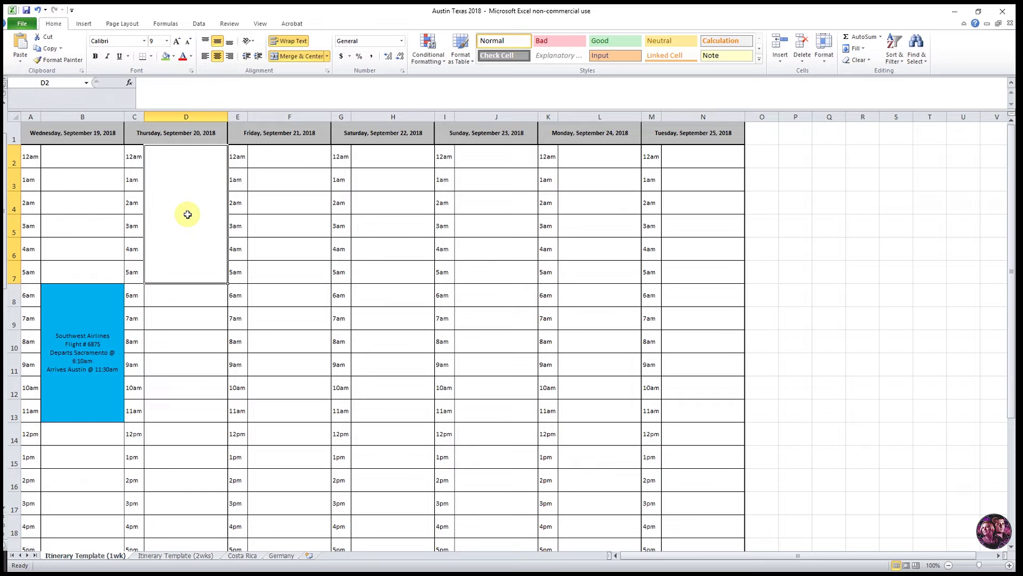
Enter 'JW Marriott' in the merged Thursday block and fill it green
{"action": "type", "text": "JW Marriott"}
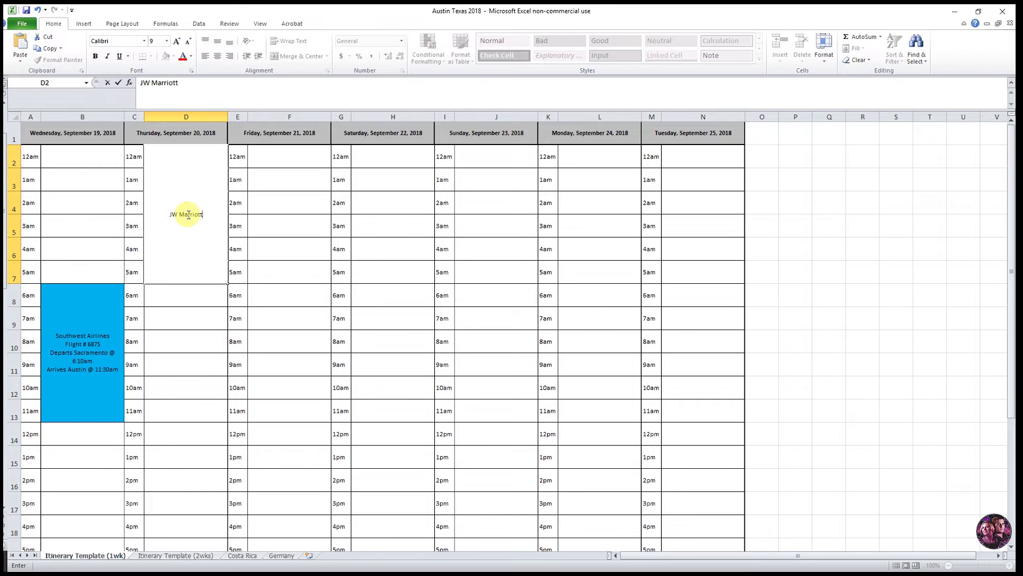
{"action": "left_click", "coordinate": [285, 228]}
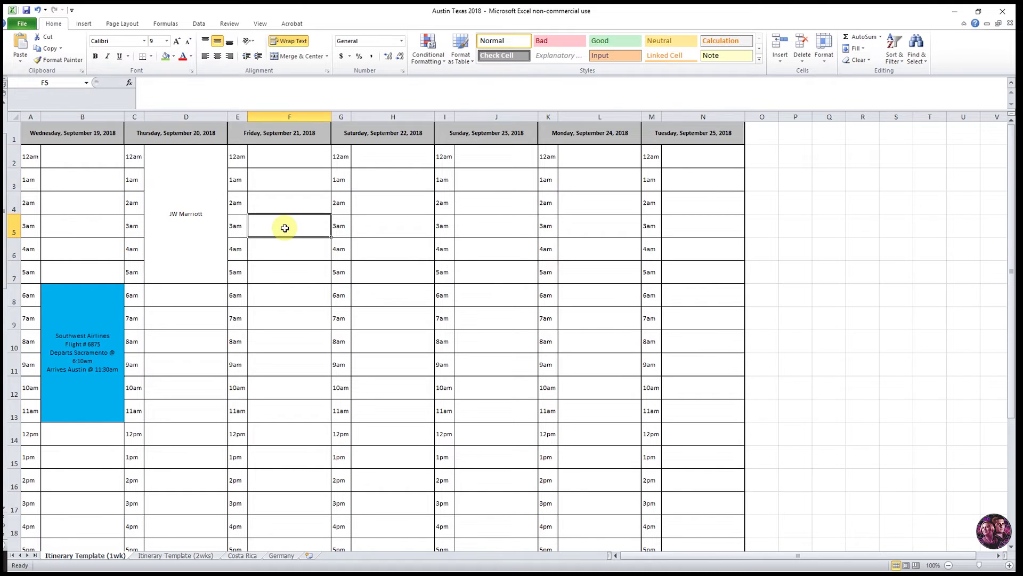
{"action": "left_click", "coordinate": [194, 205]}
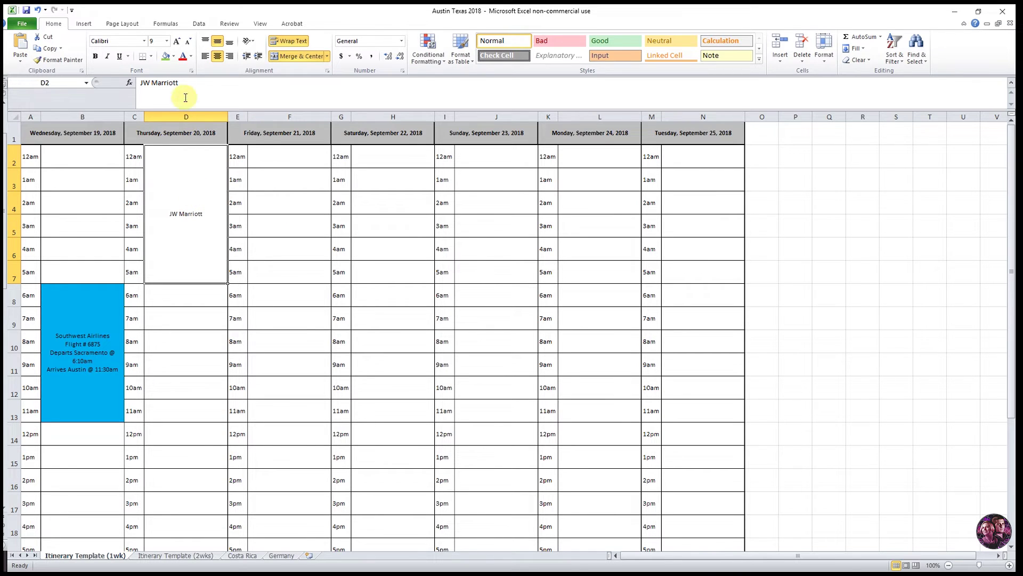
{"action": "left_click", "coordinate": [166, 55]}
{"action": "scroll", "coordinate": [208, 251], "scroll_direction": "down", "scroll_amount": 2}
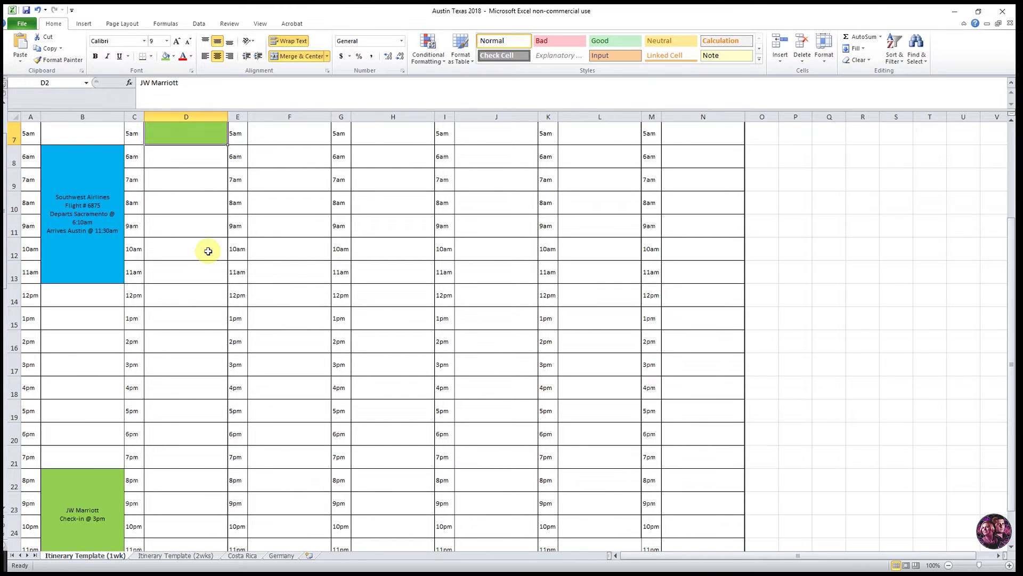
{"action": "scroll", "coordinate": [208, 251], "scroll_direction": "down", "scroll_amount": 3}
Merge Thursday's D11:D19 with Alt+H,M,C and enter 'Travel Con @ JW Marriott 8 hours'
{"action": "left_click", "coordinate": [398, 364]}
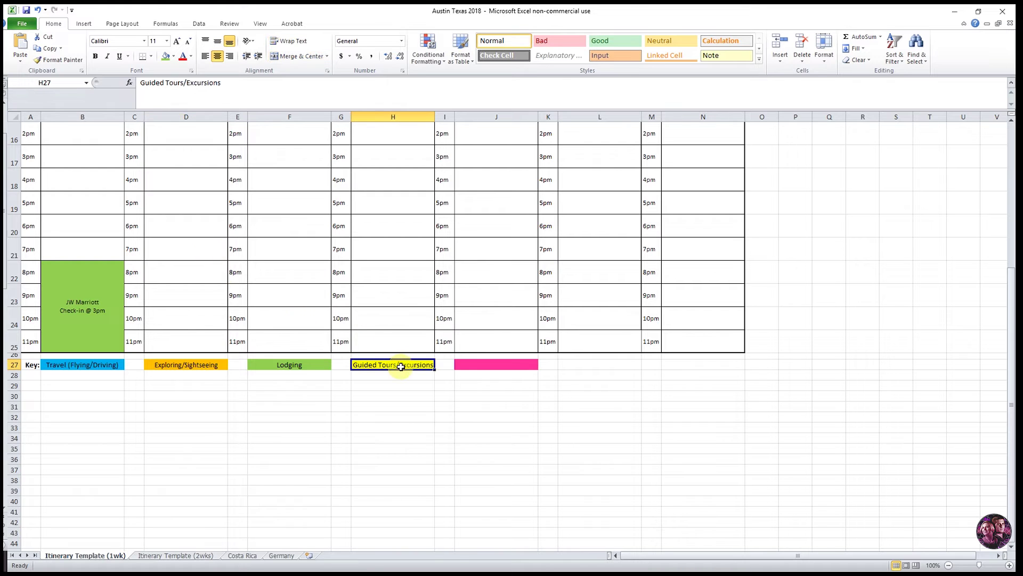
{"action": "scroll", "coordinate": [137, 267], "scroll_direction": "up", "scroll_amount": 3}
{"action": "left_click_drag", "start_coordinate": [186, 225], "coordinate": [188, 411]}
{"action": "key", "text": "alt+h"}
{"action": "type", "text": "mc"}
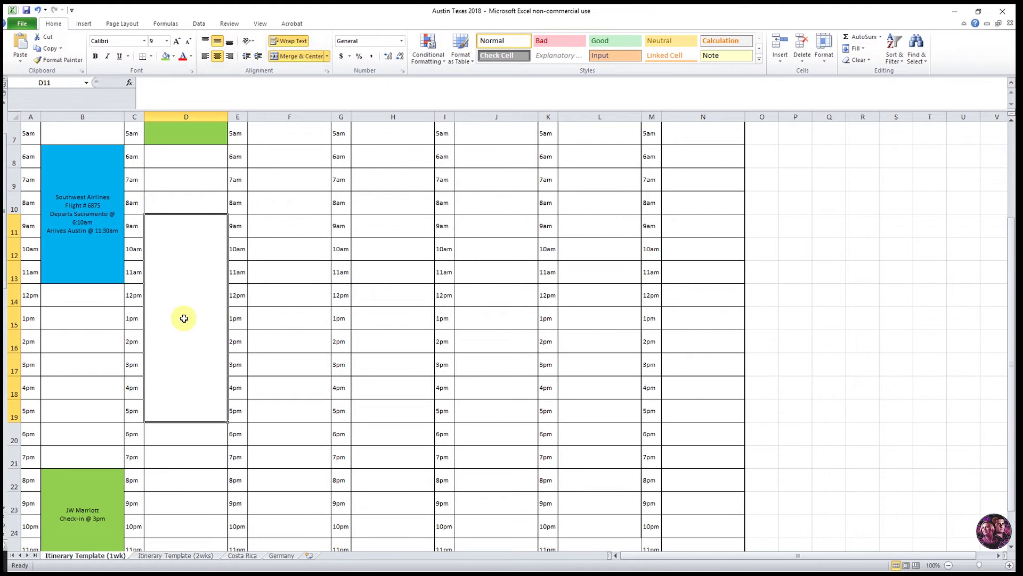
{"action": "type", "text": "Travel Con @ JW Marriott 8 hours"}
{"action": "key", "text": "ctrl+Return"}
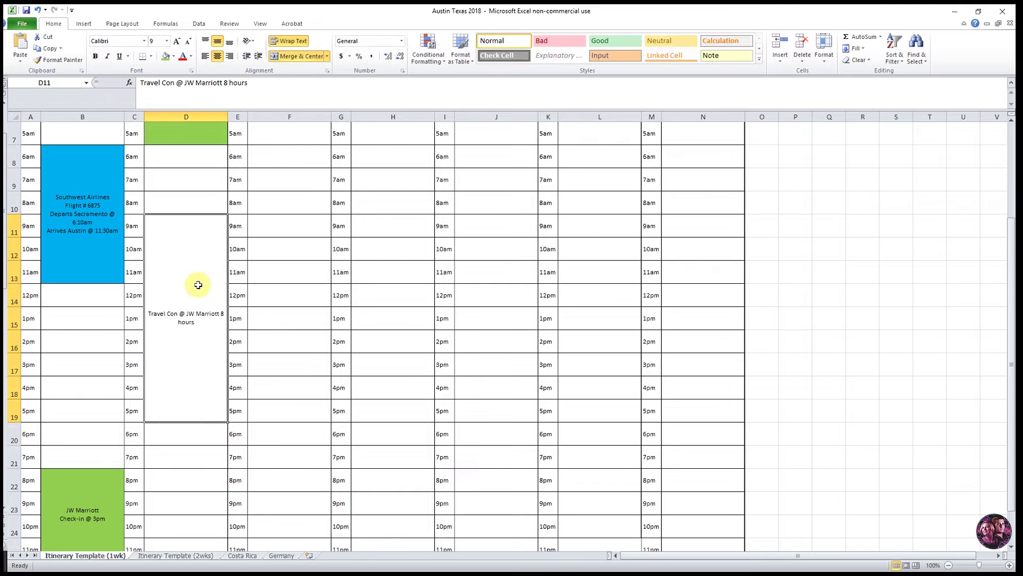
Break the Travel Con text onto three lines and fill the block yellow
{"action": "left_click", "coordinate": [175, 82]}
{"action": "key", "text": "alt+Return"}
{"action": "left_click", "coordinate": [187, 94]}
{"action": "key", "text": "alt+Return"}
{"action": "key", "text": "ctrl+Return"}
{"action": "left_click", "coordinate": [166, 56]}
{"action": "scroll", "coordinate": [163, 256], "scroll_direction": "down", "scroll_amount": 1}
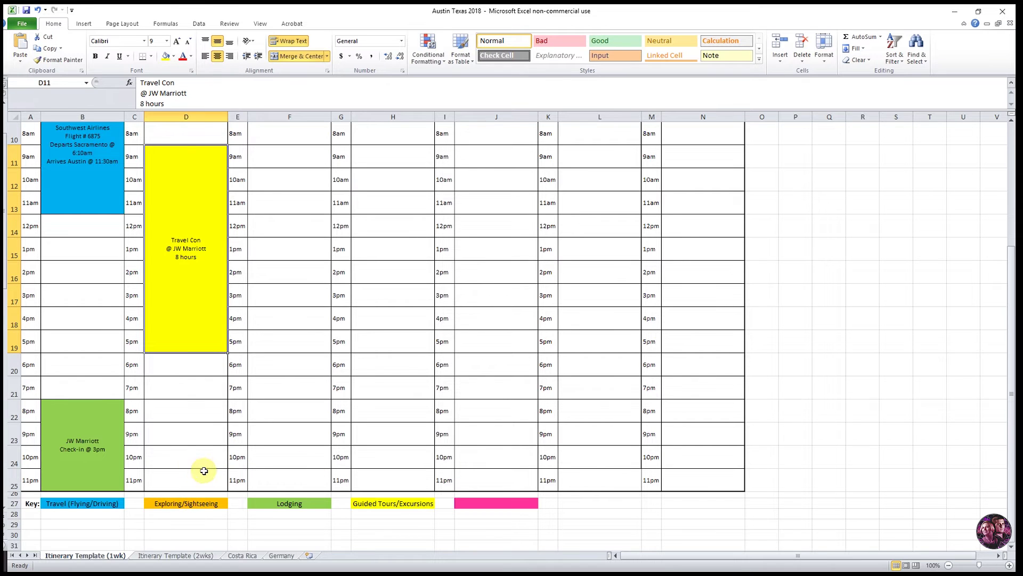
{"action": "scroll", "coordinate": [195, 315], "scroll_direction": "up", "scroll_amount": 2}
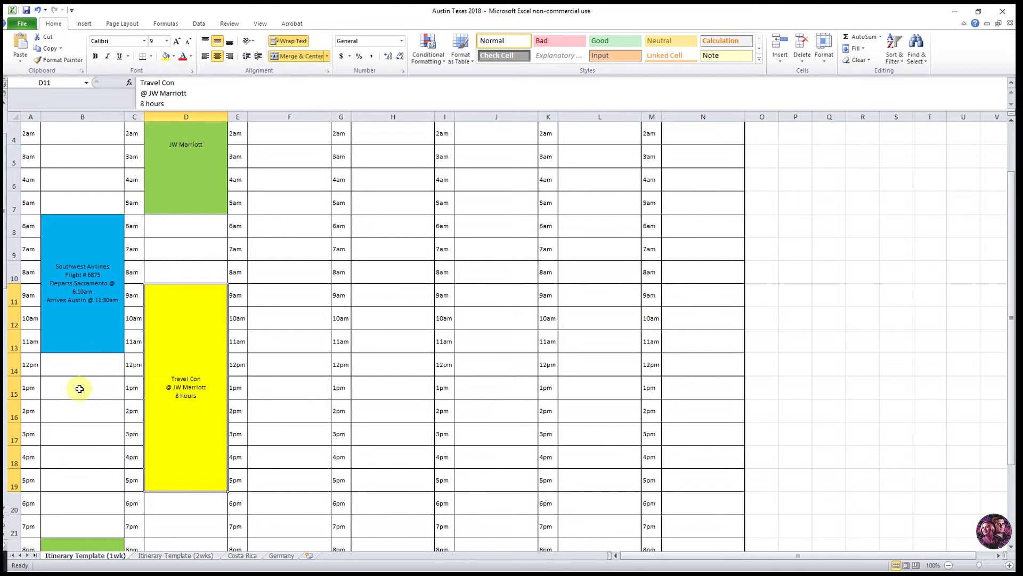
{"action": "left_click_drag", "start_coordinate": [62, 390], "coordinate": [119, 475]}
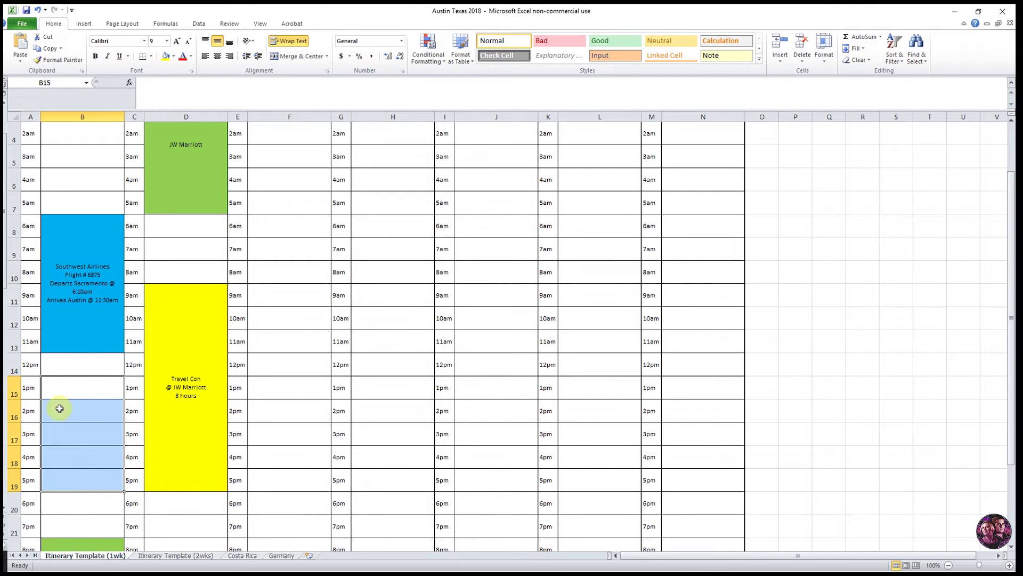
{"action": "left_click", "coordinate": [99, 384]}
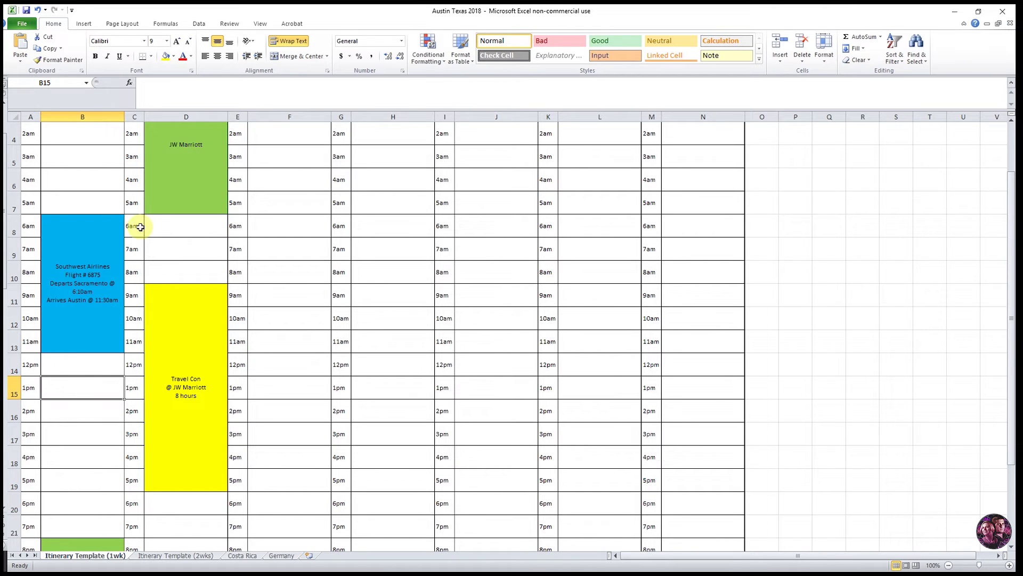
Merge Wednesday's B15:B19 into one centred cell reading 'Exploring Austin'
{"action": "left_click", "coordinate": [90, 382]}
{"action": "left_click_drag", "start_coordinate": [86, 383], "coordinate": [85, 480]}
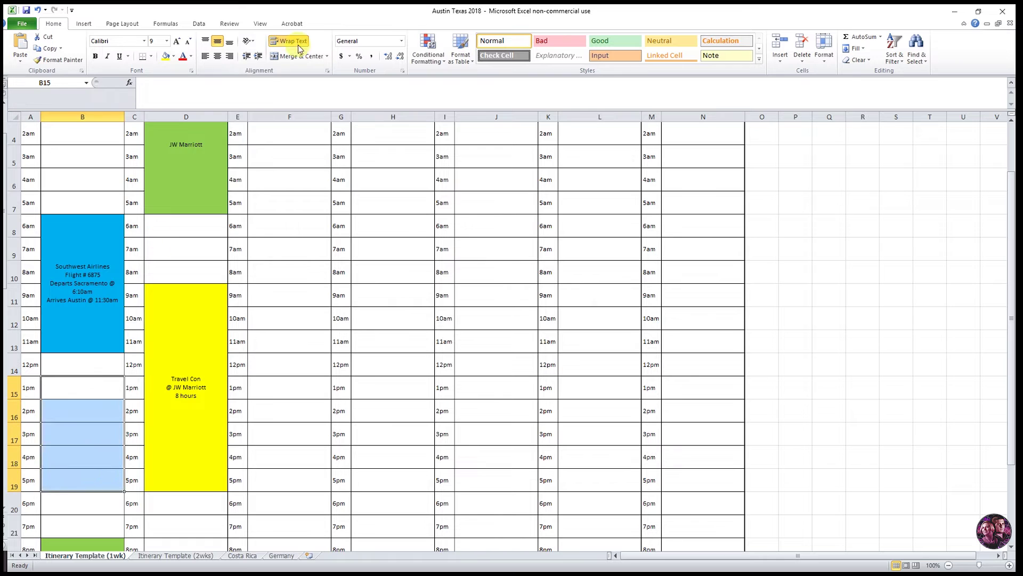
{"action": "left_click", "coordinate": [297, 56]}
{"action": "type", "text": "E"}
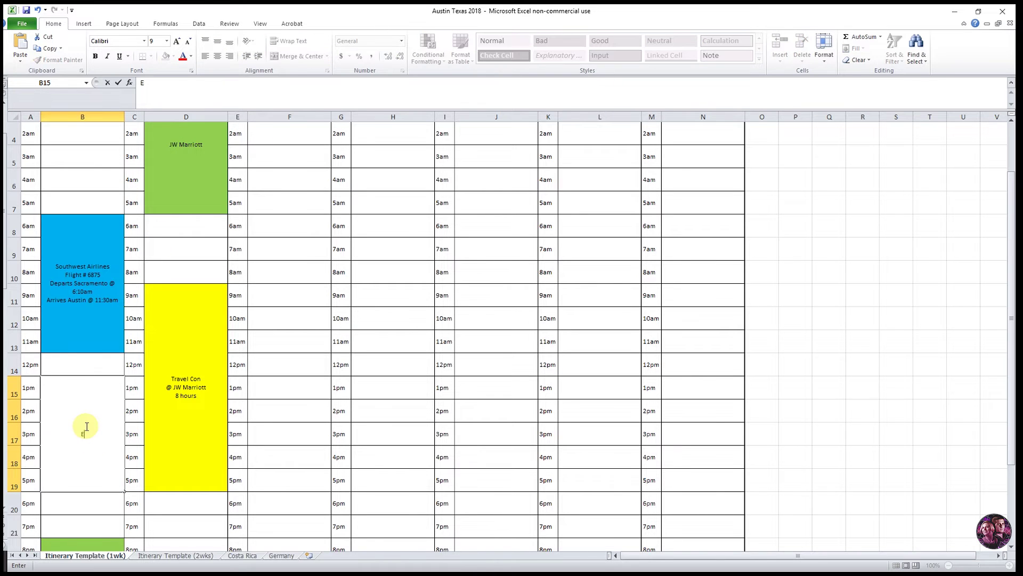
{"action": "type", "text": "xploring Austin"}
{"action": "key", "text": "ctrl+Return"}
{"action": "scroll", "coordinate": [197, 440], "scroll_direction": "down", "scroll_amount": 3}
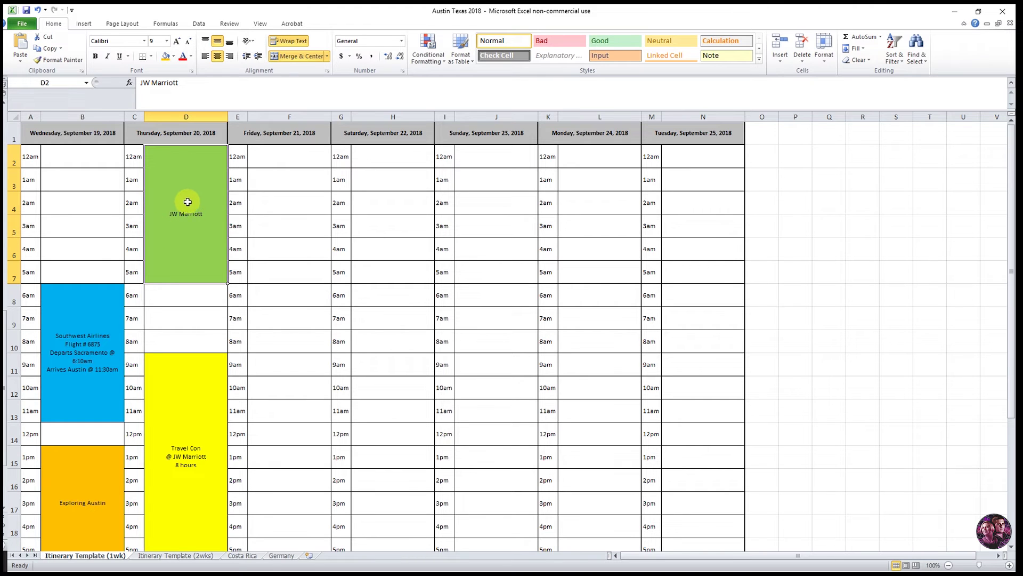
{"action": "scroll", "coordinate": [185, 200], "scroll_direction": "down", "scroll_amount": 2}
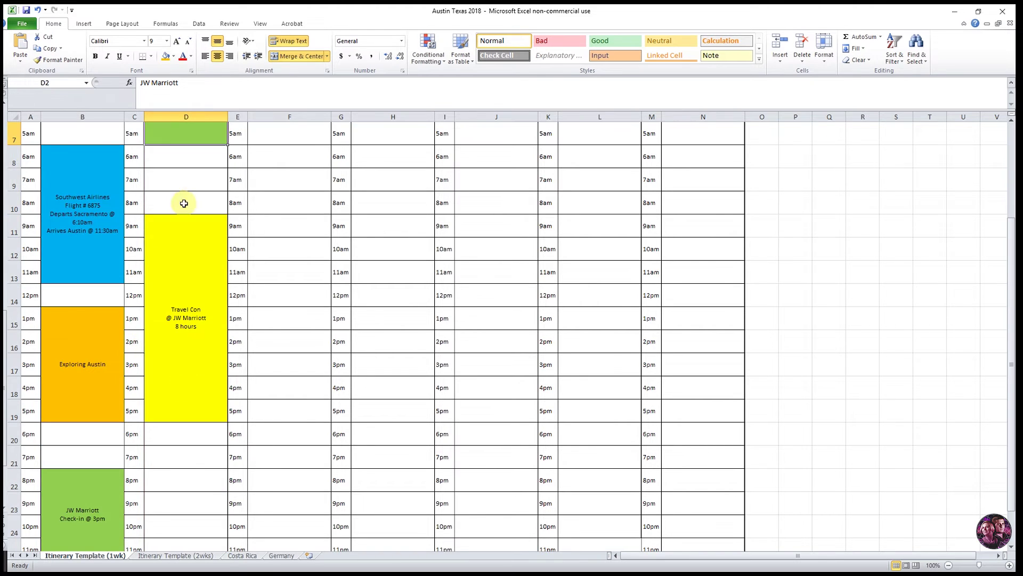
{"action": "scroll", "coordinate": [96, 485], "scroll_direction": "down", "scroll_amount": 1}
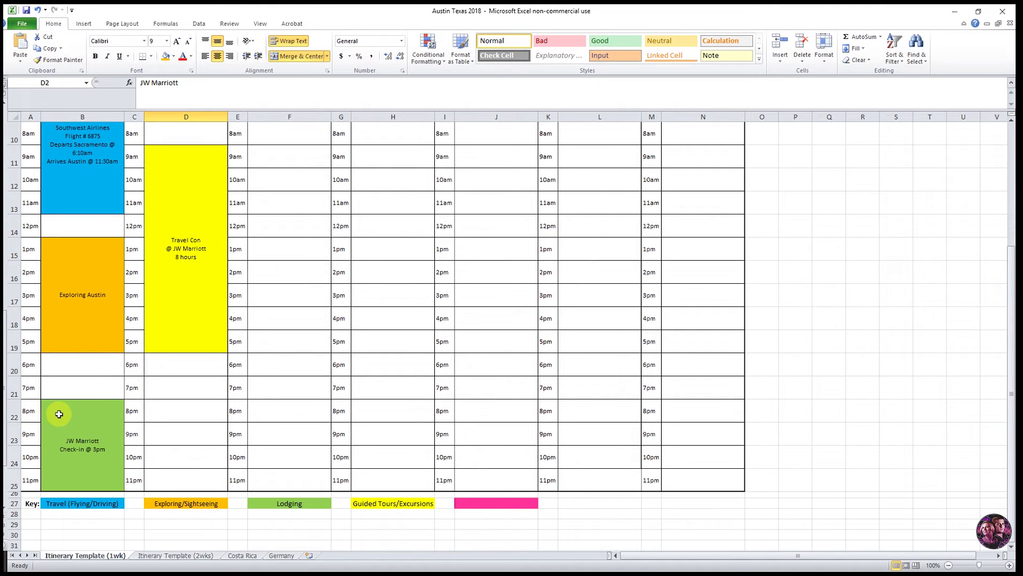
{"action": "scroll", "coordinate": [95, 427], "scroll_direction": "up", "scroll_amount": 3}
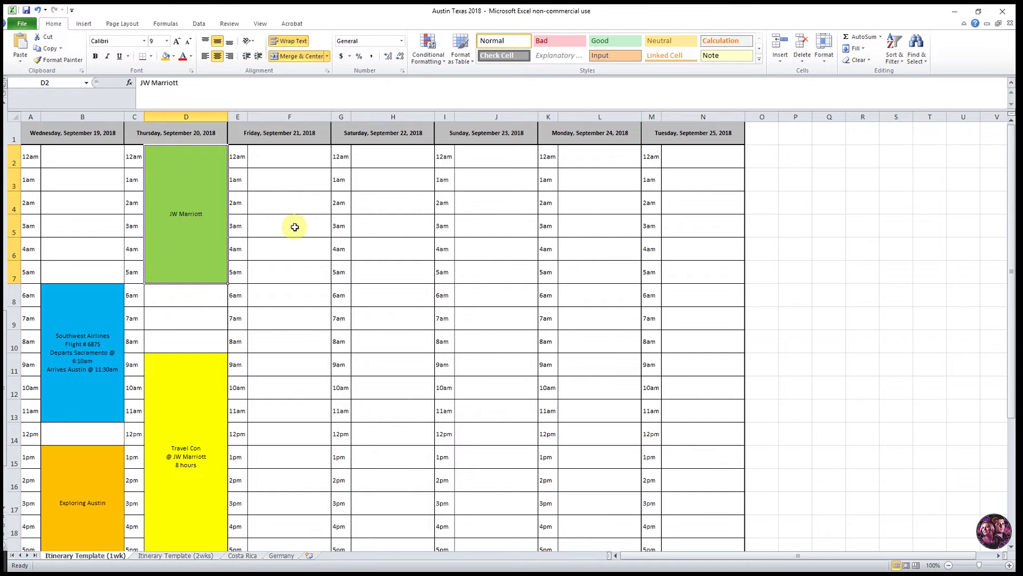
{"action": "left_click", "coordinate": [270, 158]}
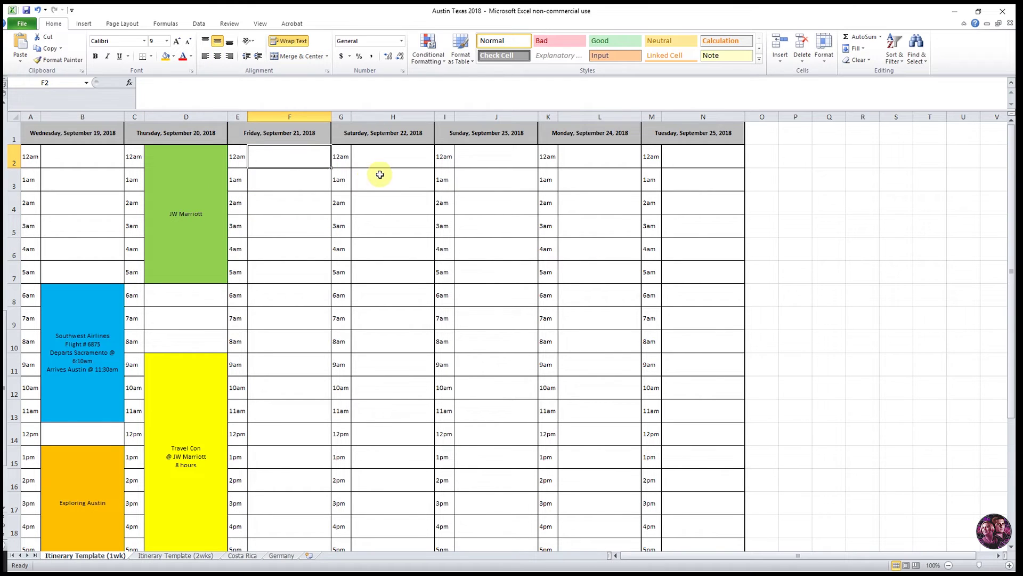
Copy Thursday's JW Marriott block and paste it into Friday's 12am slot F2
{"action": "left_click", "coordinate": [393, 165]}
{"action": "left_click", "coordinate": [506, 161]}
{"action": "left_click", "coordinate": [596, 164]}
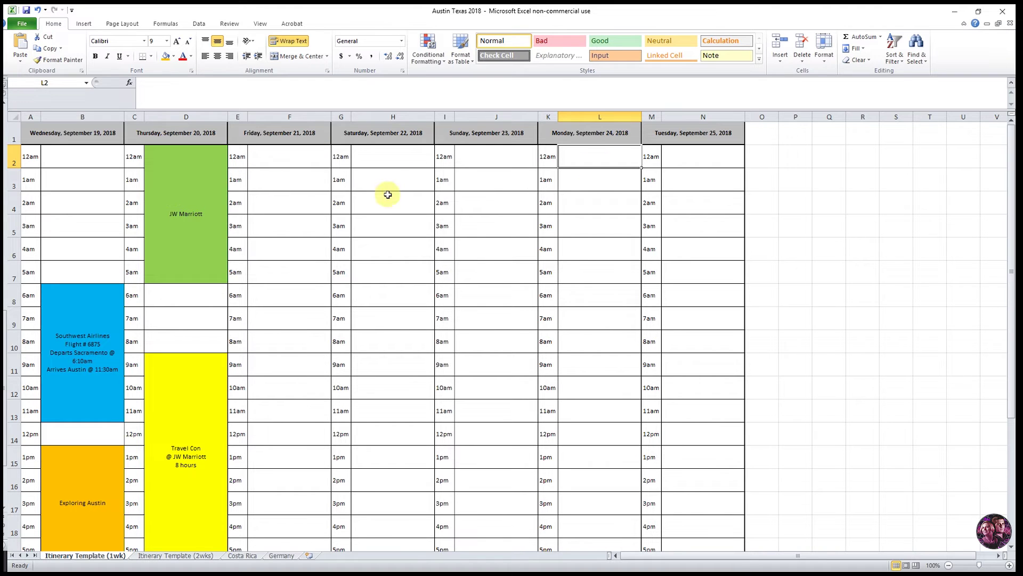
{"action": "left_click", "coordinate": [189, 182]}
{"action": "right_click", "coordinate": [191, 197]}
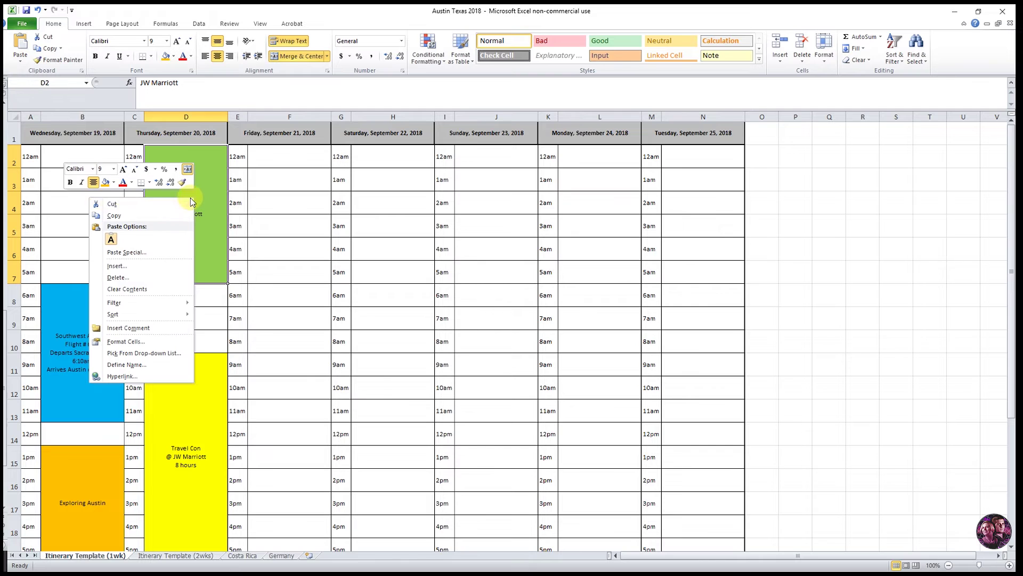
{"action": "left_click", "coordinate": [153, 215]}
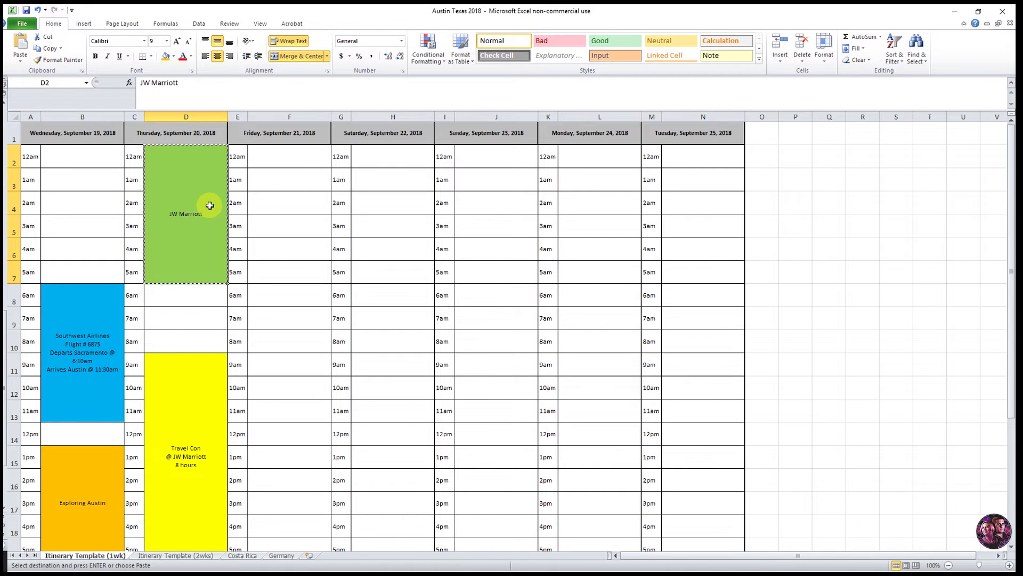
{"action": "left_click", "coordinate": [294, 160]}
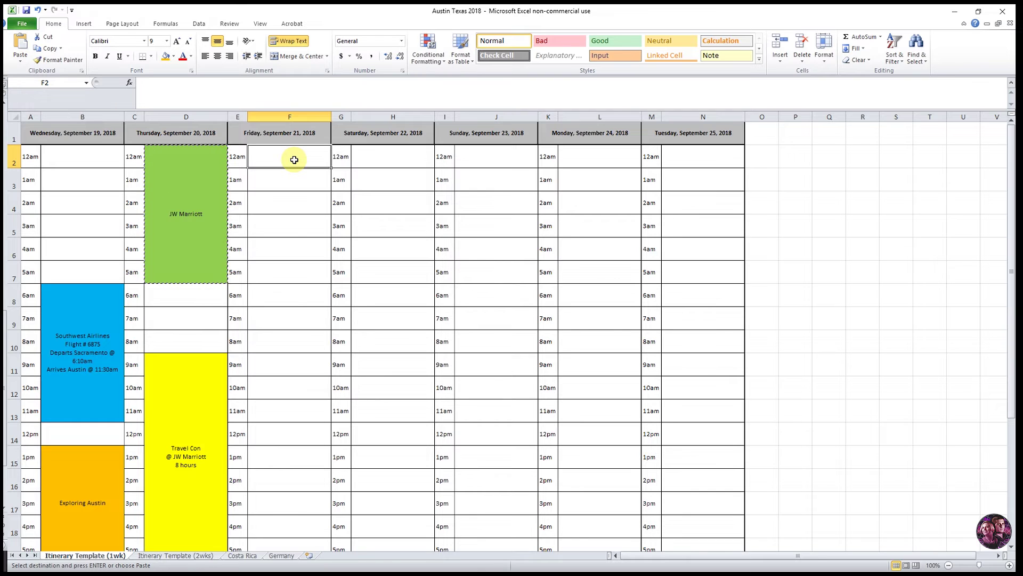
{"action": "right_click", "coordinate": [294, 160]}
{"action": "left_click", "coordinate": [206, 203]}
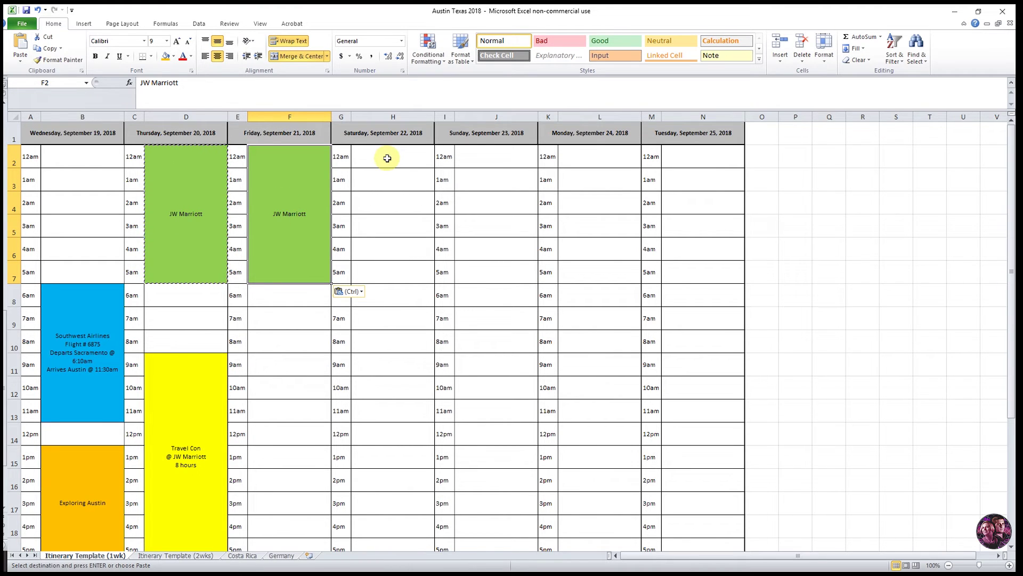
Paste the JW Marriott block into H2, J2, L2 and N2 for Saturday through Tuesday
{"action": "left_click", "coordinate": [383, 161]}
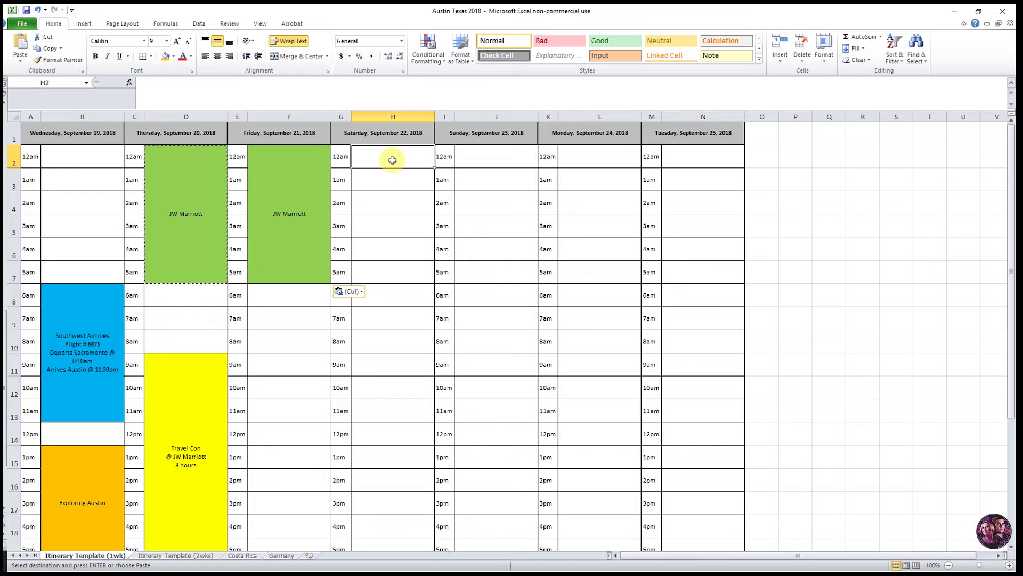
{"action": "left_click", "coordinate": [491, 159], "text": "ctrl"}
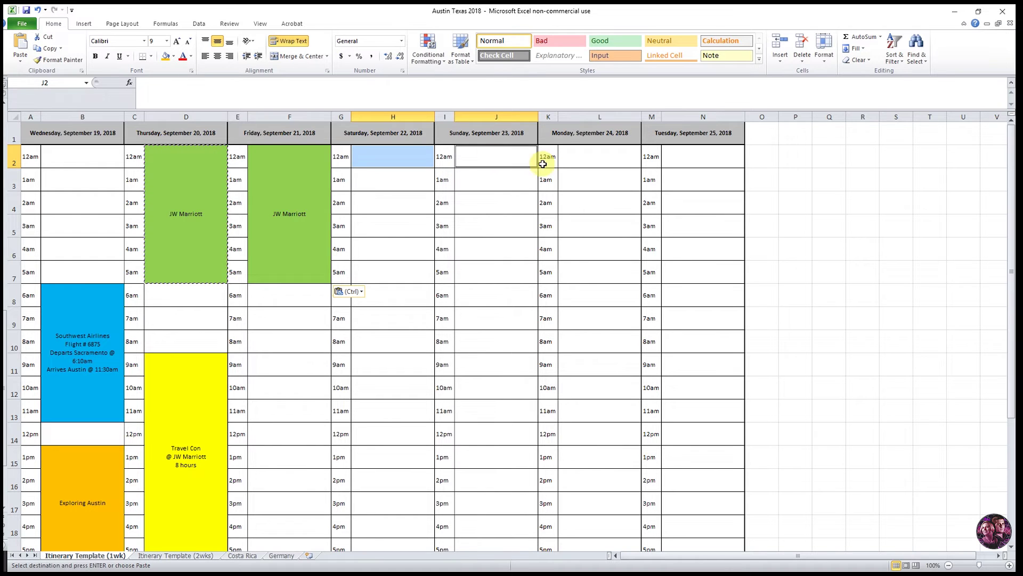
{"action": "left_click", "coordinate": [570, 157], "text": "ctrl"}
{"action": "left_click", "coordinate": [693, 159], "text": "ctrl"}
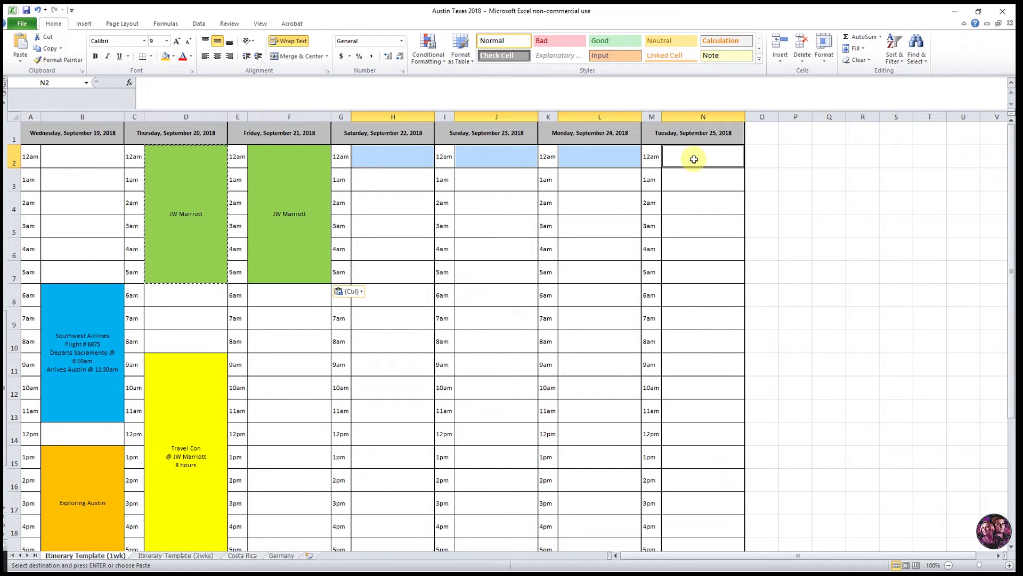
{"action": "right_click", "coordinate": [393, 162]}
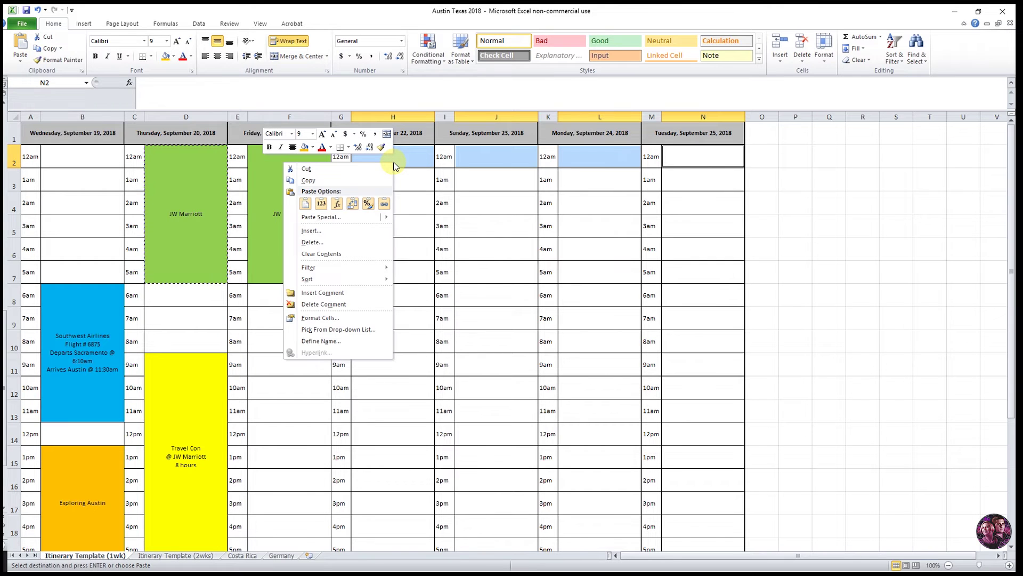
{"action": "left_click", "coordinate": [305, 205]}
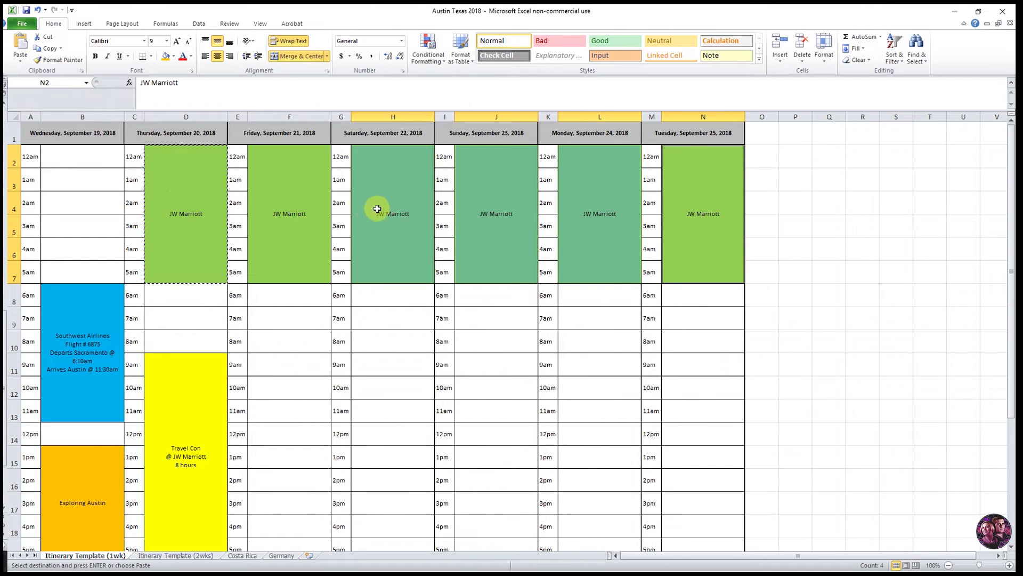
{"action": "left_click", "coordinate": [398, 296]}
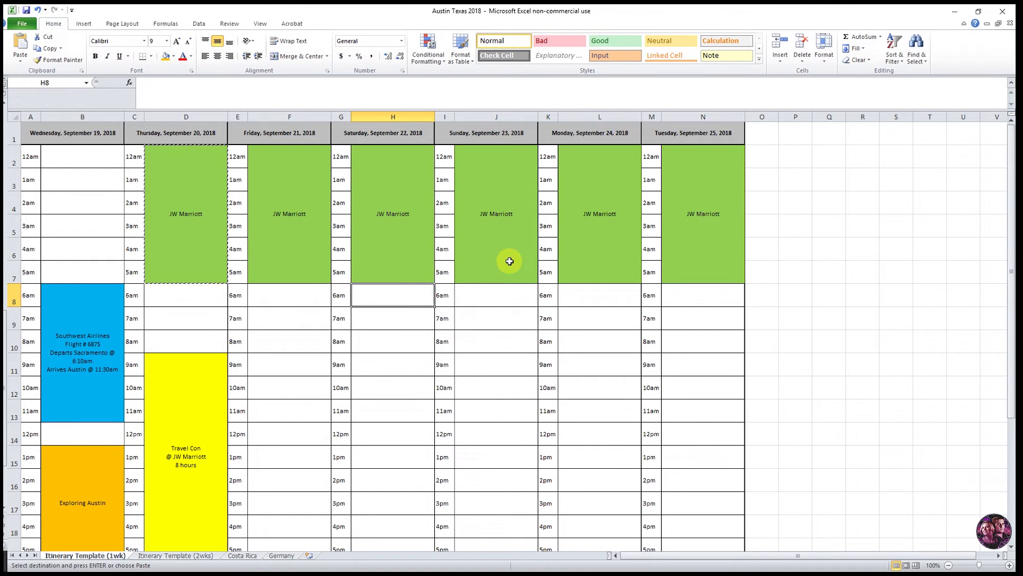
Copy Wednesday's JW Marriott check-in block from B22
{"action": "scroll", "coordinate": [325, 223], "scroll_direction": "down", "scroll_amount": 5}
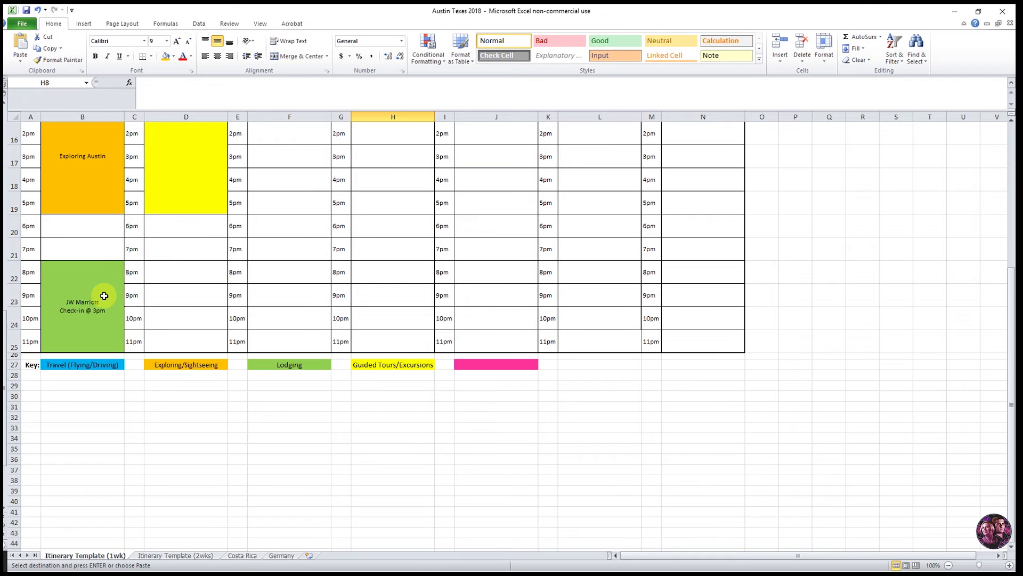
{"action": "left_click", "coordinate": [99, 294]}
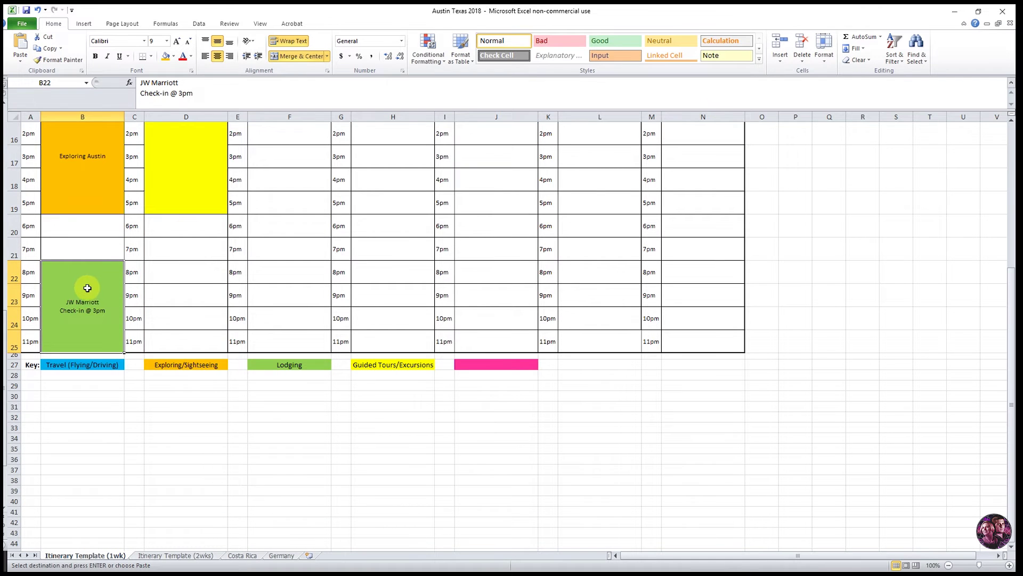
{"action": "right_click", "coordinate": [83, 289]}
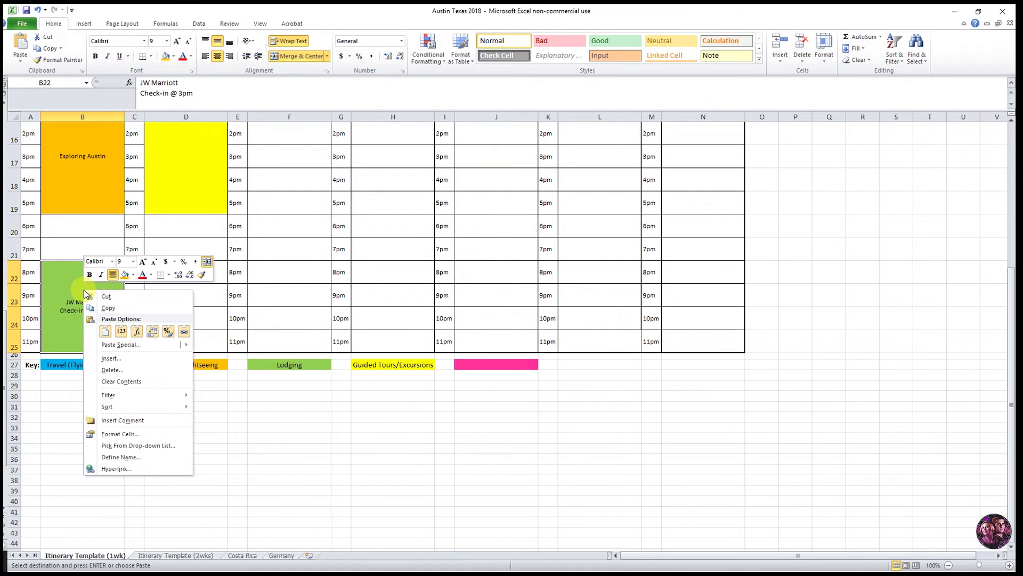
{"action": "left_click", "coordinate": [109, 308]}
Paste the check-in block into D22, F22, H22, J22 and L22 for Thursday through Monday
{"action": "left_click", "coordinate": [184, 273]}
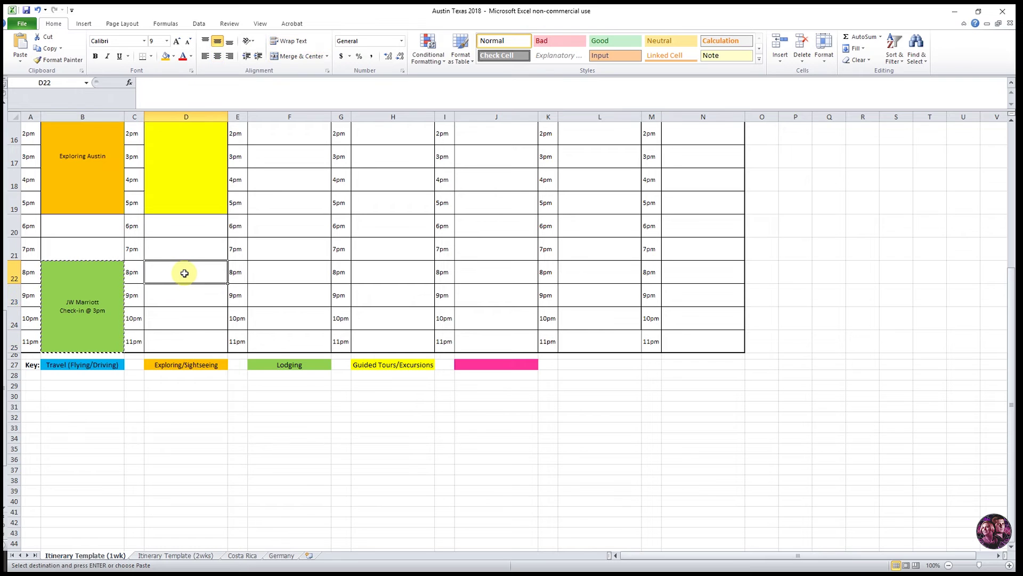
{"action": "left_click", "coordinate": [285, 277], "text": "ctrl"}
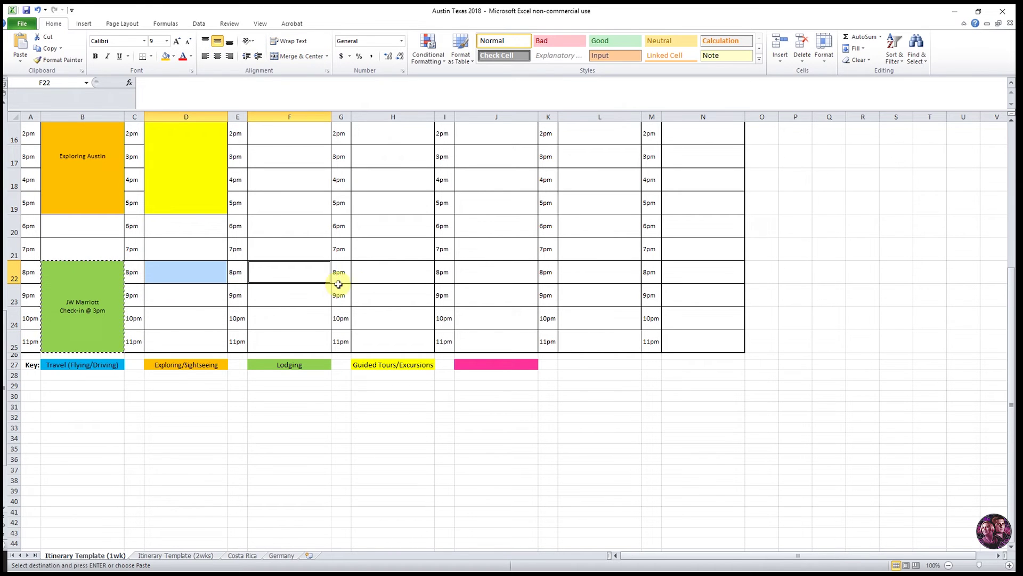
{"action": "left_click", "coordinate": [366, 273], "text": "ctrl"}
{"action": "left_click", "coordinate": [500, 270], "text": "ctrl"}
{"action": "left_click", "coordinate": [569, 277], "text": "ctrl"}
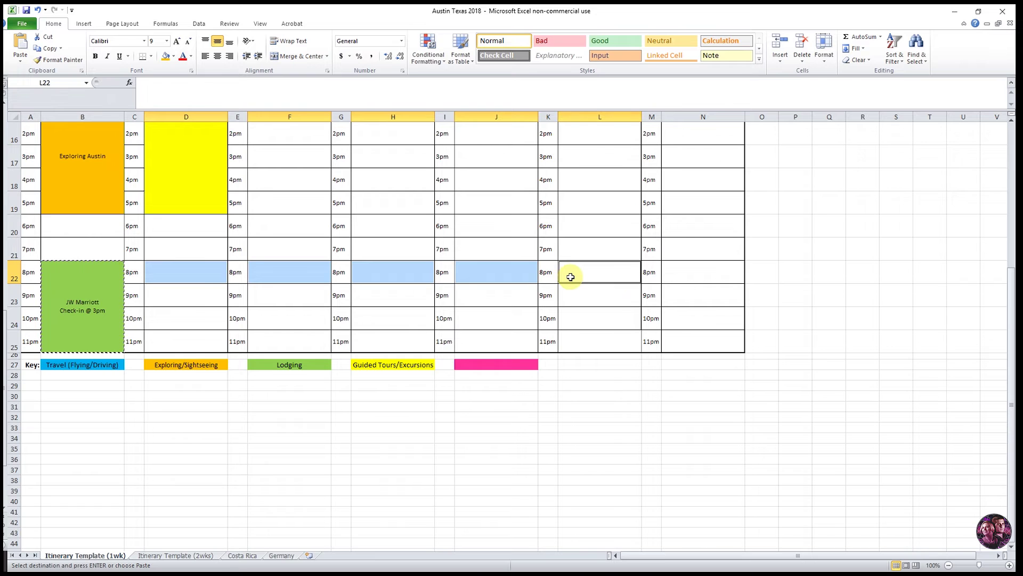
{"action": "right_click", "coordinate": [85, 274]}
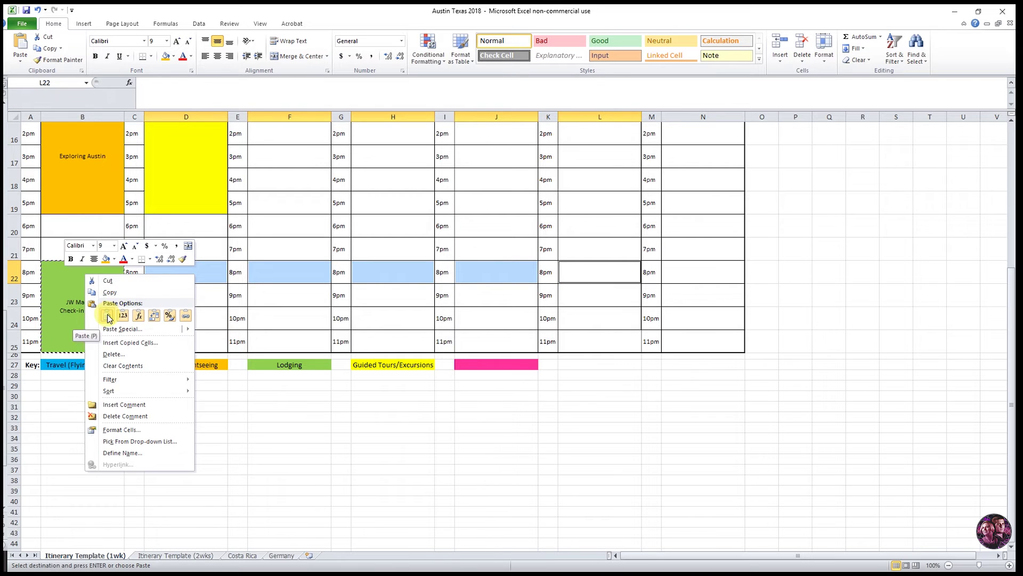
{"action": "left_click", "coordinate": [108, 317]}
{"action": "left_click", "coordinate": [389, 246]}
{"action": "scroll", "coordinate": [376, 219], "scroll_direction": "up", "scroll_amount": 2}
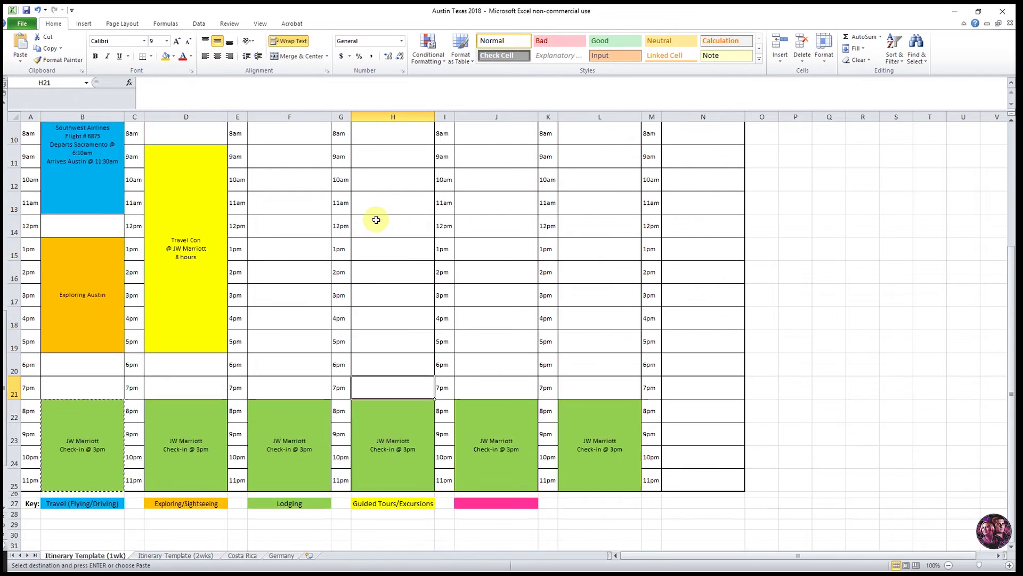
{"action": "scroll", "coordinate": [376, 219], "scroll_direction": "up", "scroll_amount": 3}
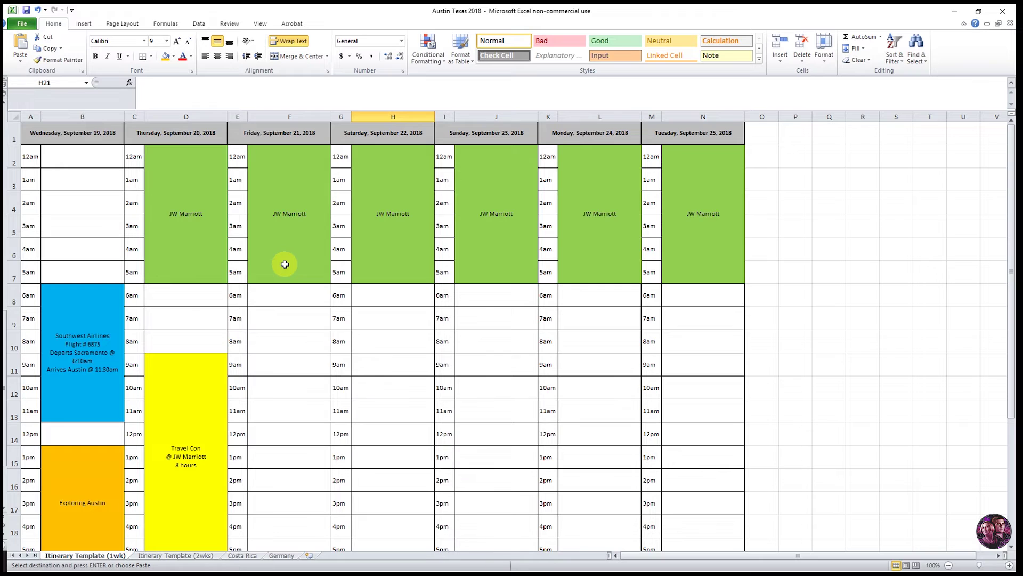
Move the yellow Travel Con block from Thursday D11 to Saturday H11, accepting the clipboard warning
{"action": "scroll", "coordinate": [284, 264], "scroll_direction": "down", "scroll_amount": 2}
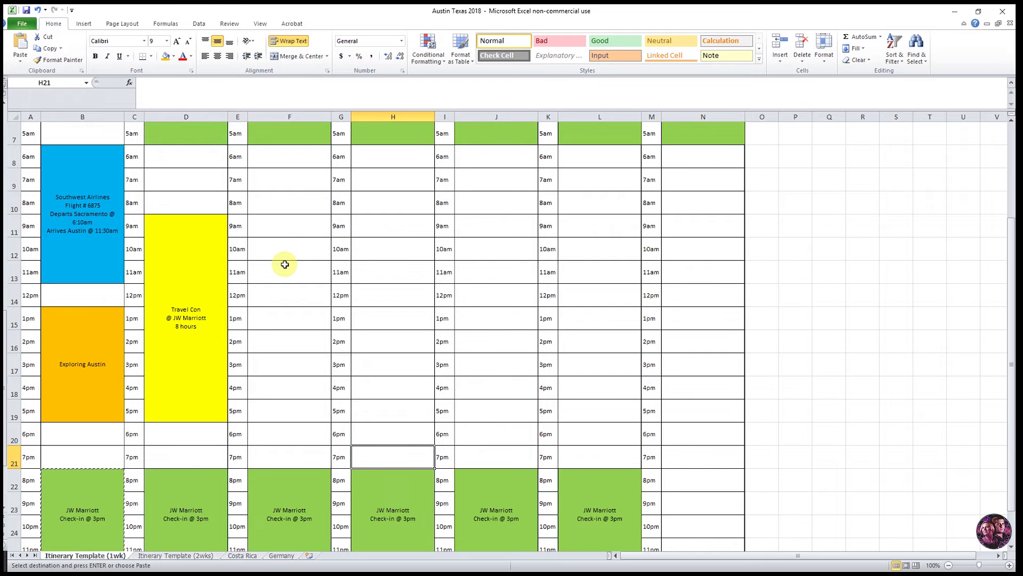
{"action": "left_click", "coordinate": [183, 273]}
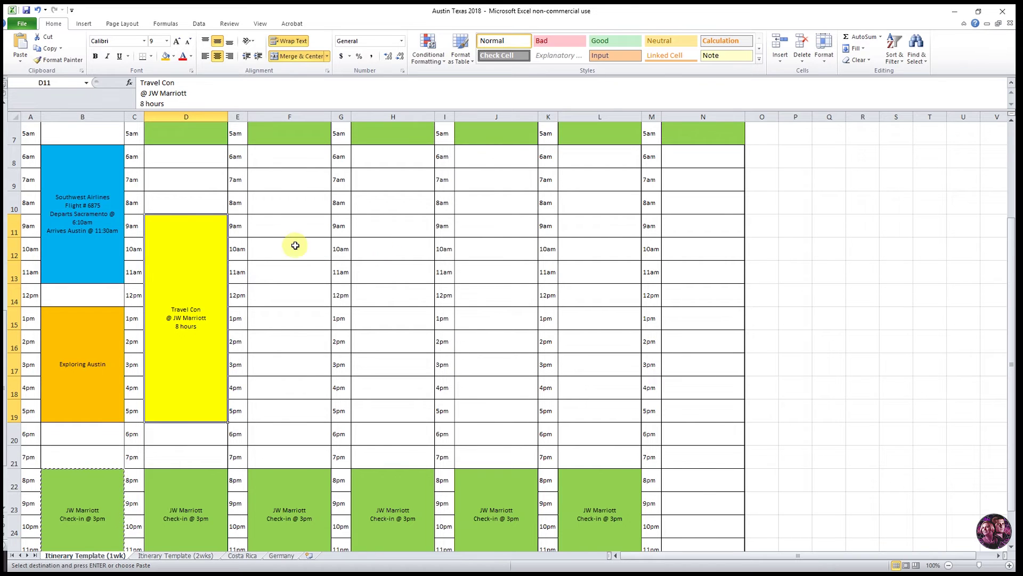
{"action": "right_click", "coordinate": [195, 257]}
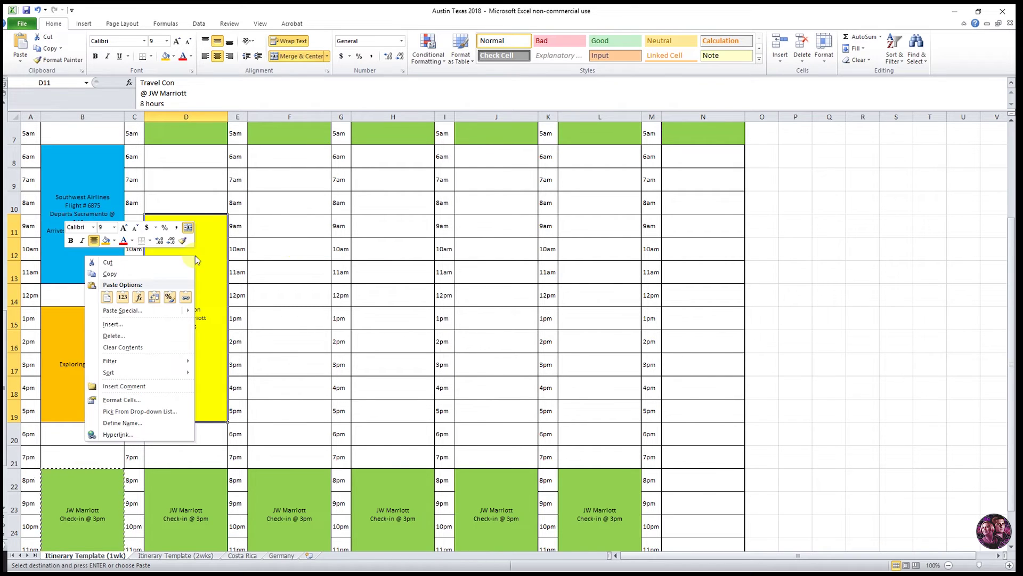
{"action": "left_click", "coordinate": [110, 263]}
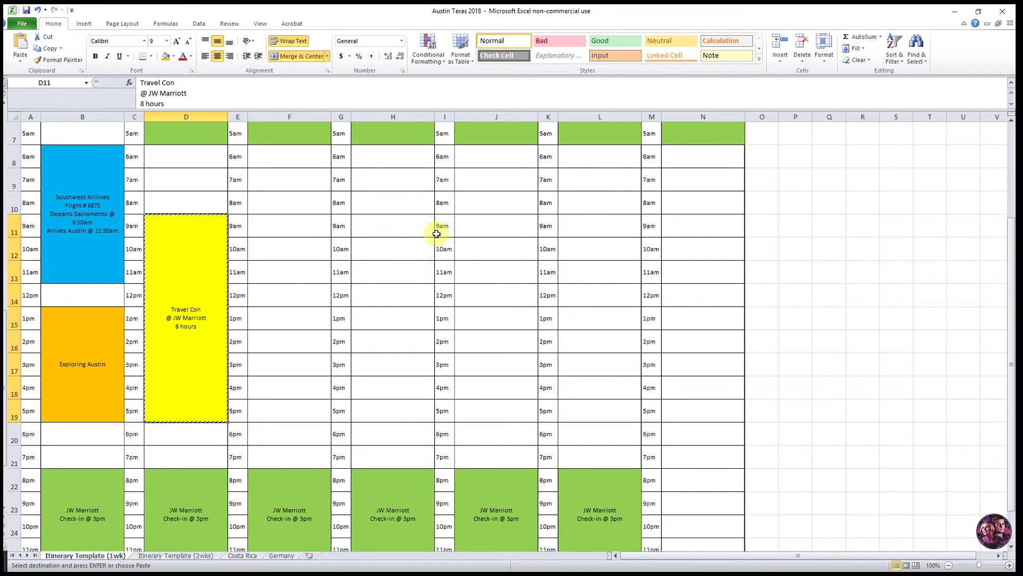
{"action": "left_click", "coordinate": [407, 227]}
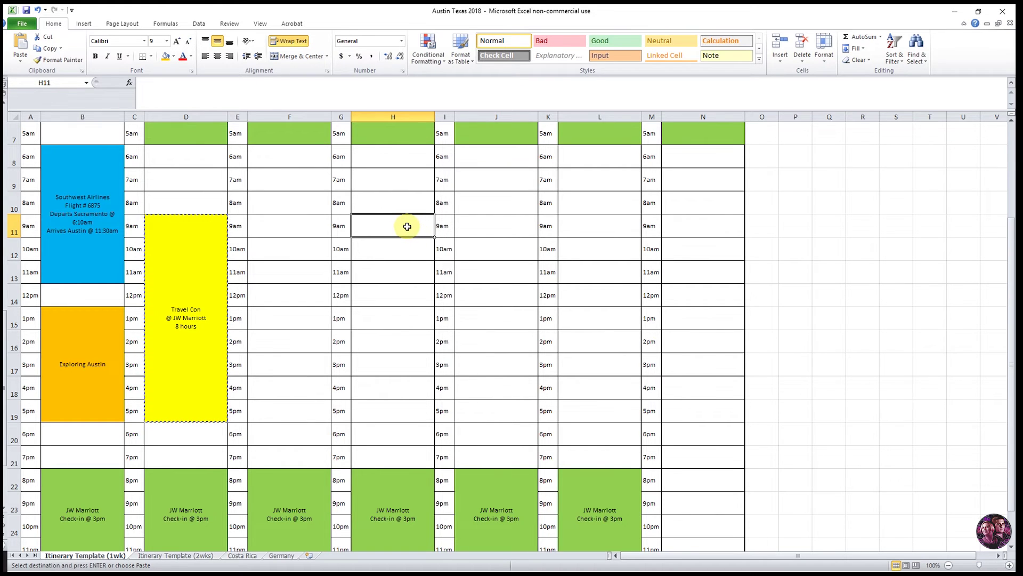
{"action": "right_click", "coordinate": [407, 226]}
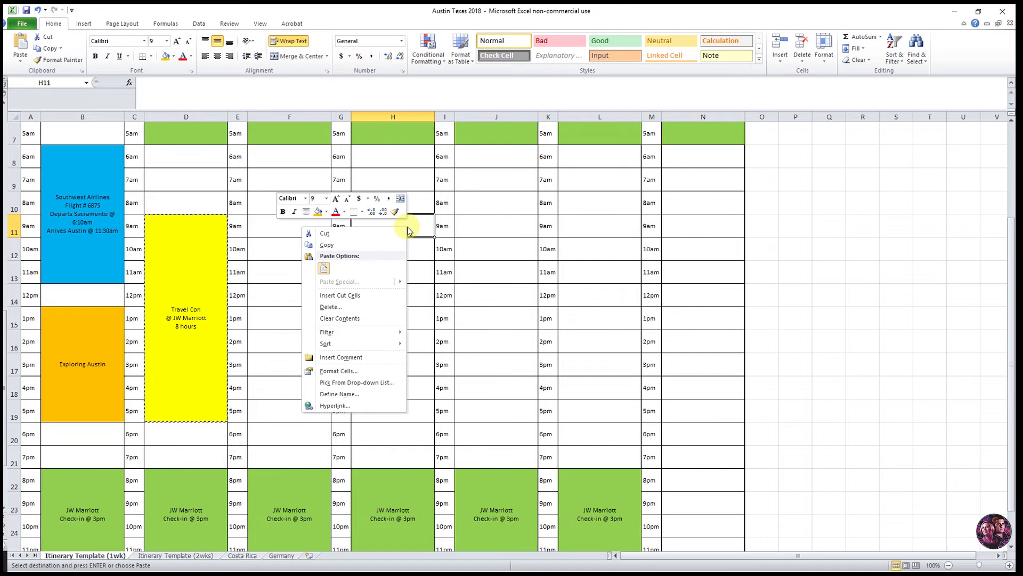
{"action": "left_click", "coordinate": [325, 269]}
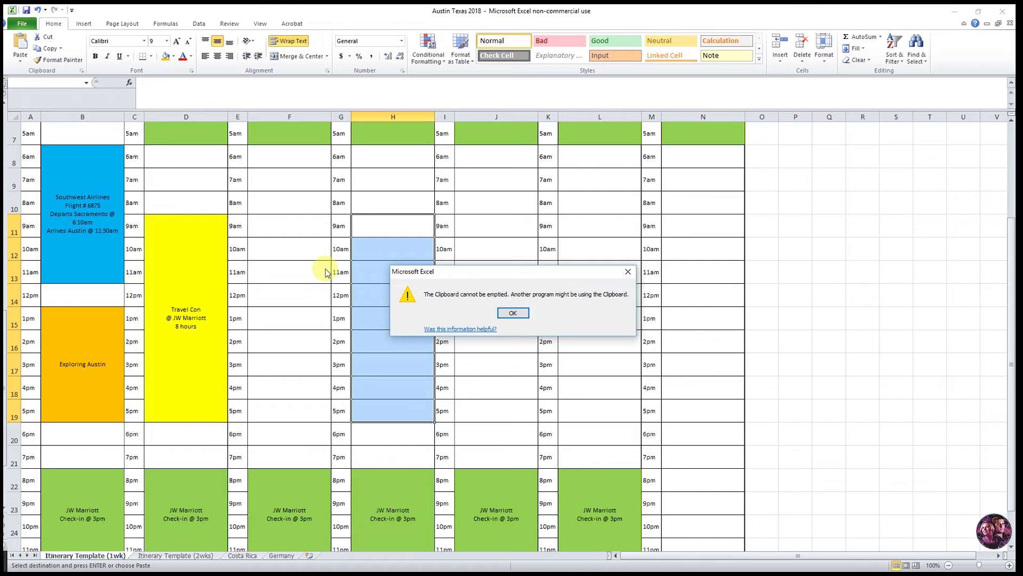
{"action": "left_click", "coordinate": [516, 313]}
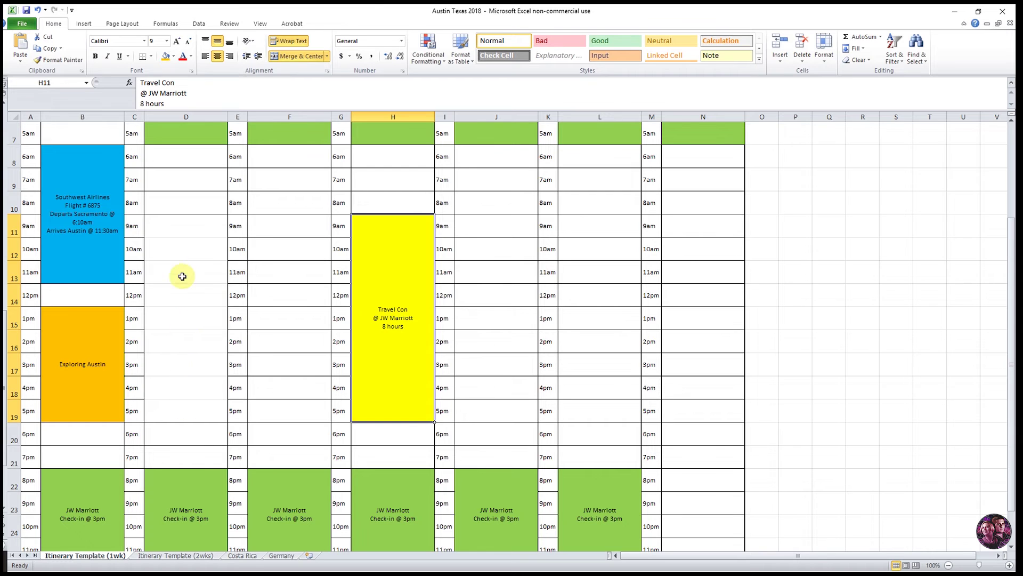
Apply All Borders to Thursday's emptied cells D11:D19
{"action": "left_click_drag", "start_coordinate": [185, 225], "coordinate": [197, 407]}
{"action": "right_click", "coordinate": [182, 230]}
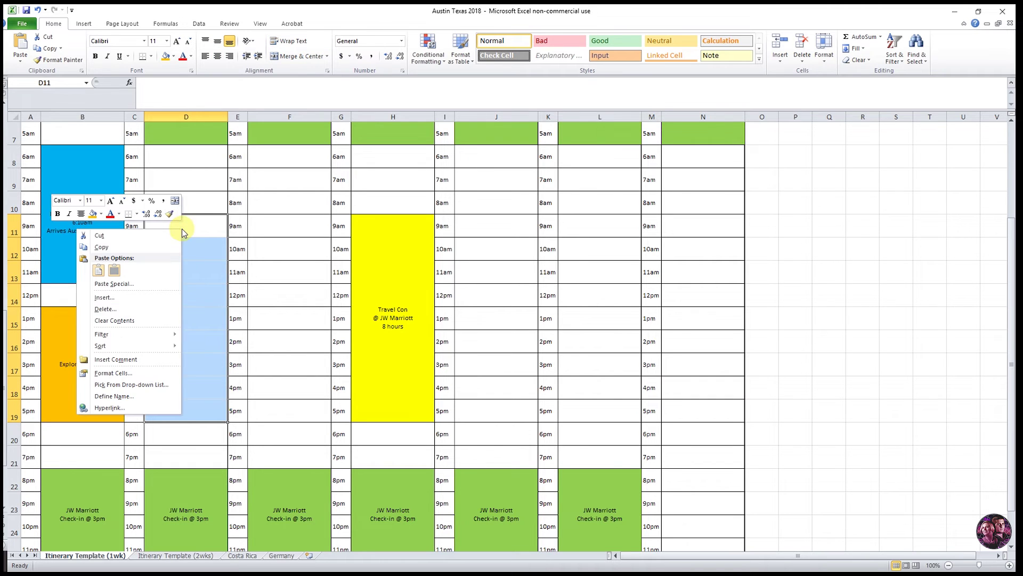
{"action": "left_click", "coordinate": [138, 214]}
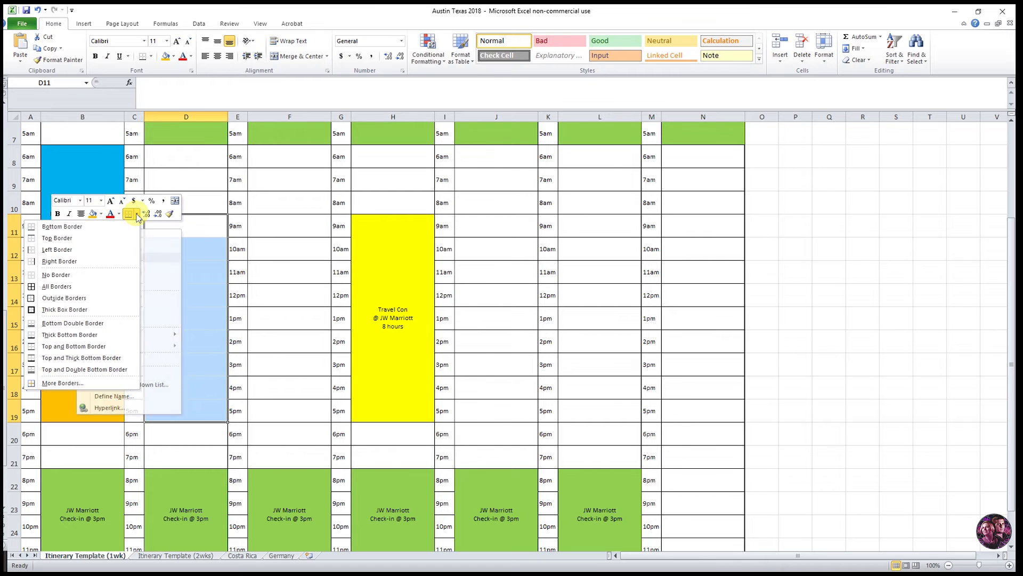
{"action": "left_click", "coordinate": [63, 287]}
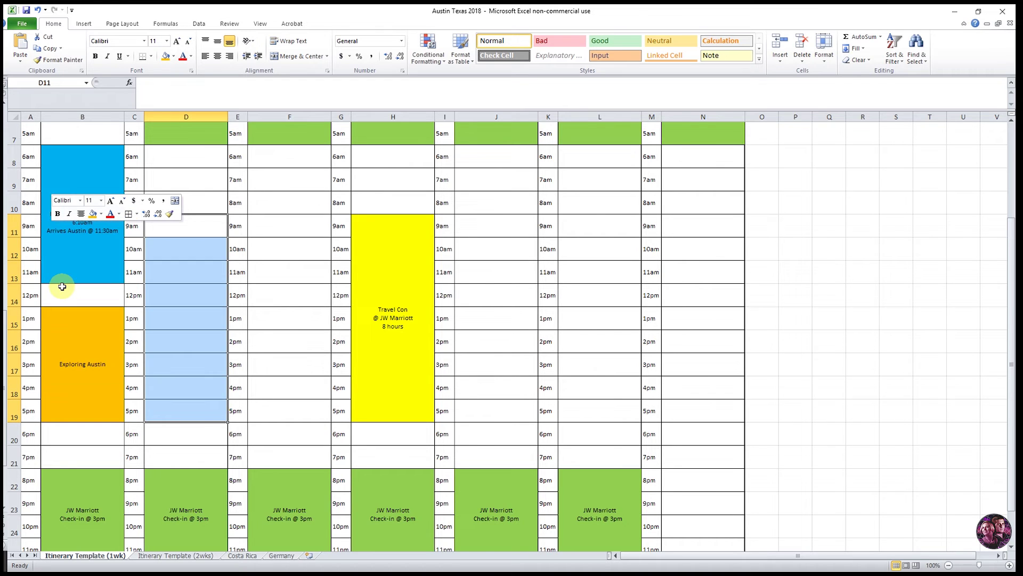
{"action": "left_click", "coordinate": [282, 315]}
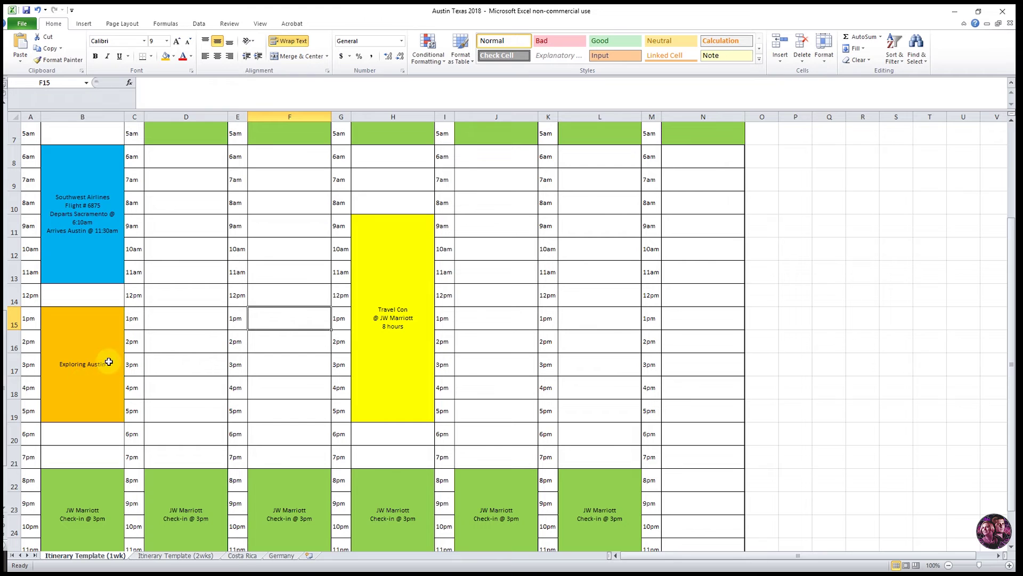
Switch to the Germany itinerary sheet and return to its top
{"action": "left_click", "coordinate": [282, 556]}
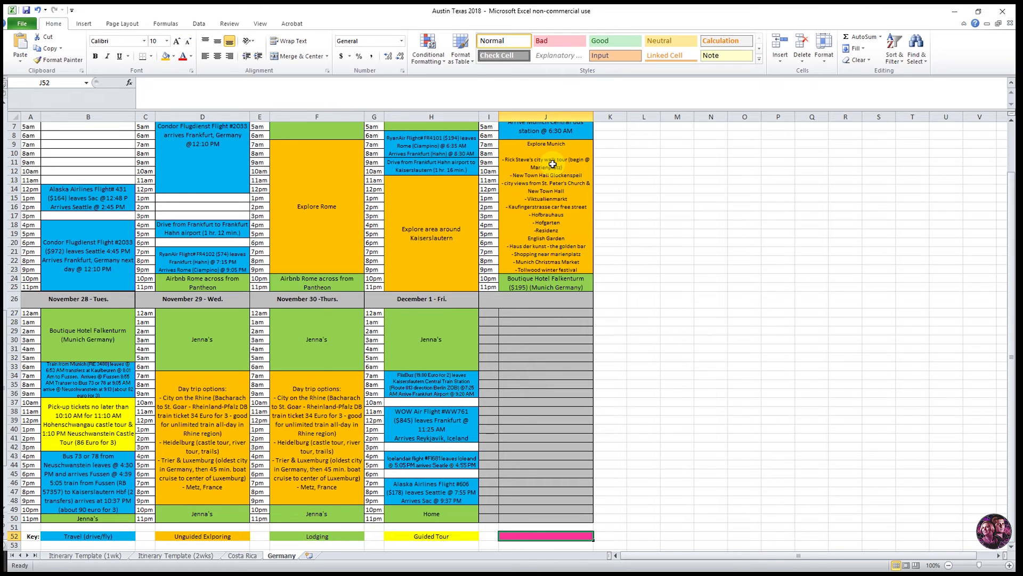
{"action": "key", "text": "ctrl+z"}
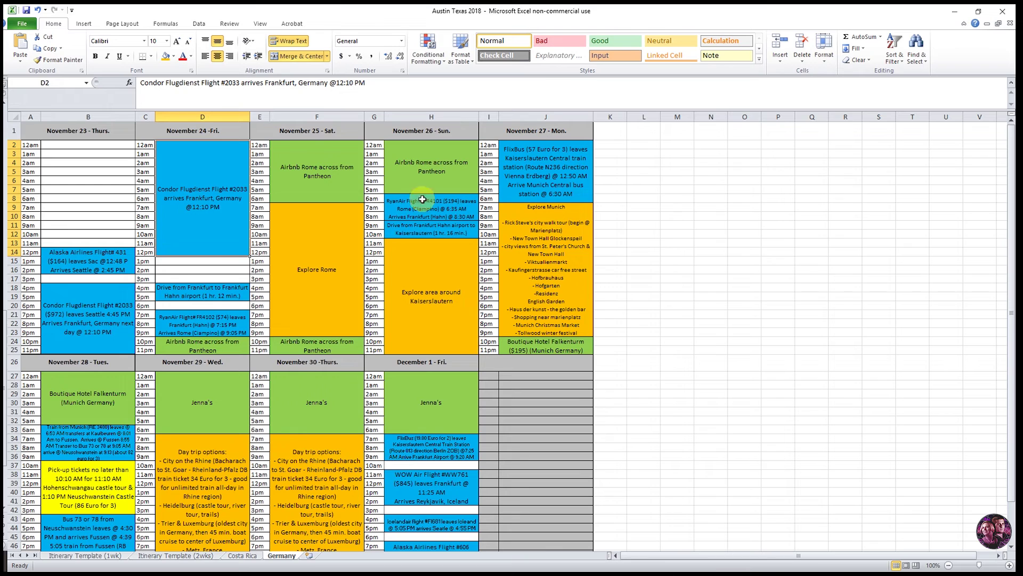
{"action": "left_click_drag", "start_coordinate": [193, 262], "coordinate": [217, 278]}
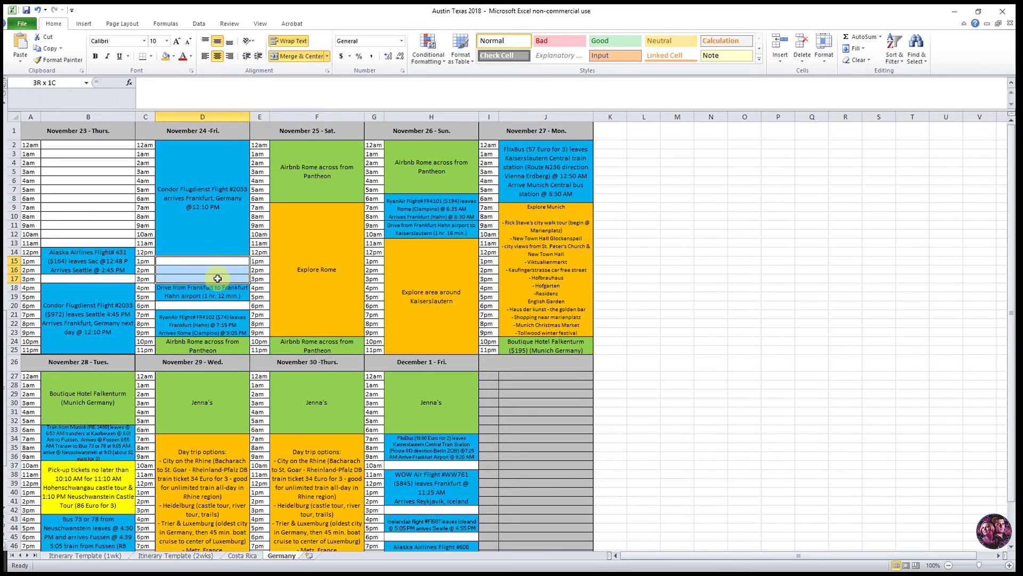
{"action": "left_click", "coordinate": [222, 306]}
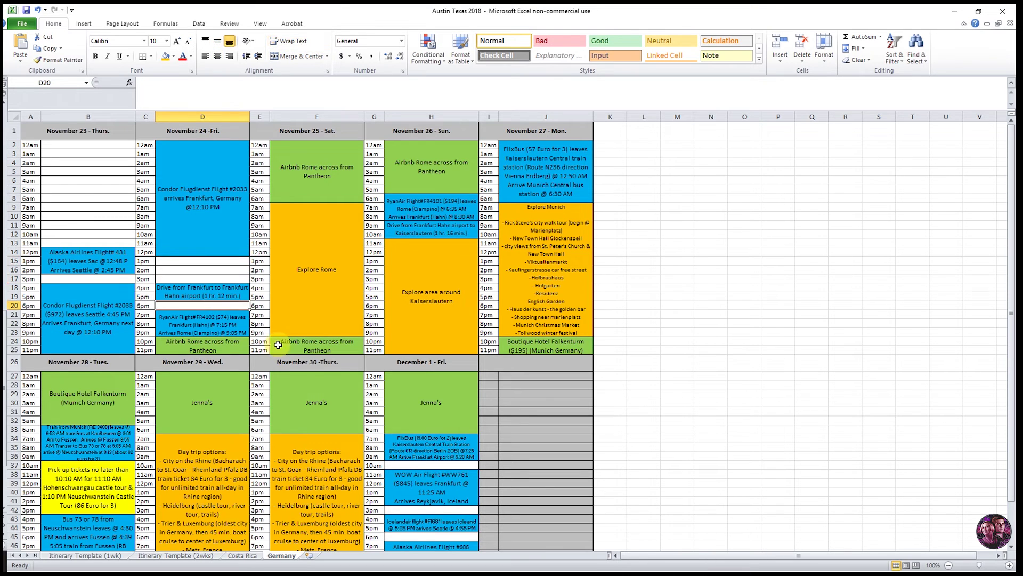
{"action": "left_click", "coordinate": [427, 465]}
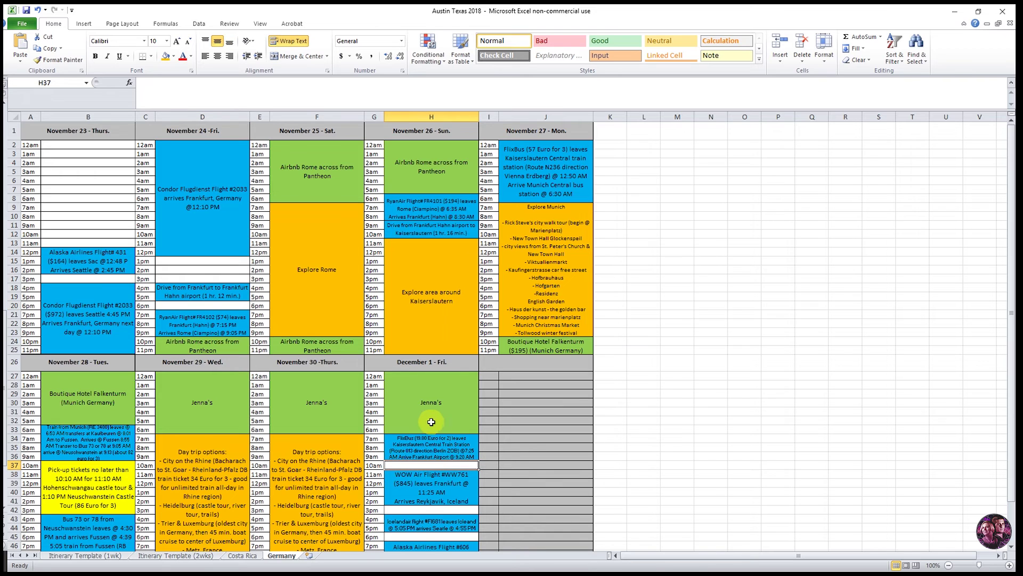
{"action": "scroll", "coordinate": [431, 420], "scroll_direction": "down", "scroll_amount": 2}
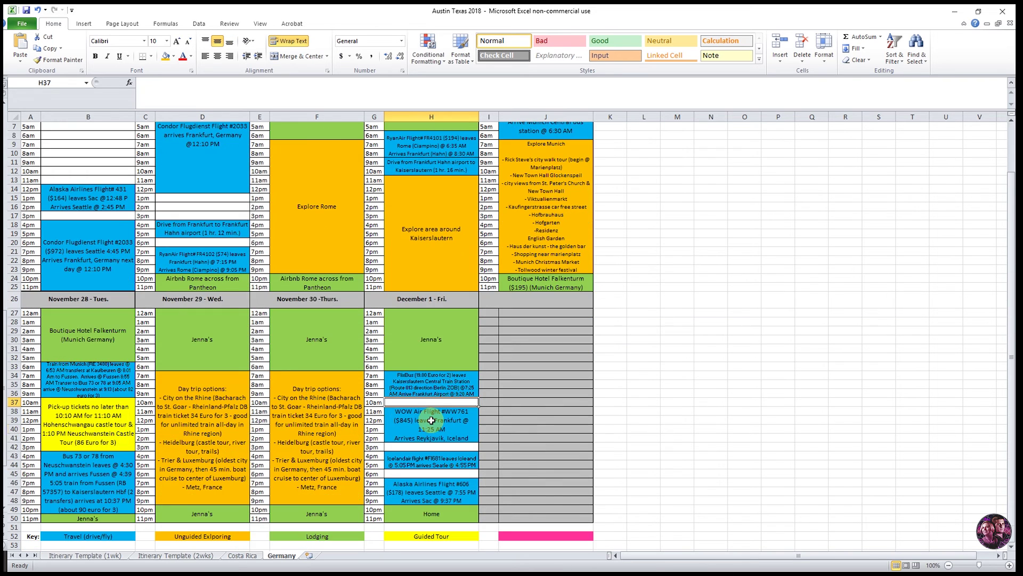
{"action": "left_click", "coordinate": [422, 446]}
{"action": "left_click", "coordinate": [426, 473]}
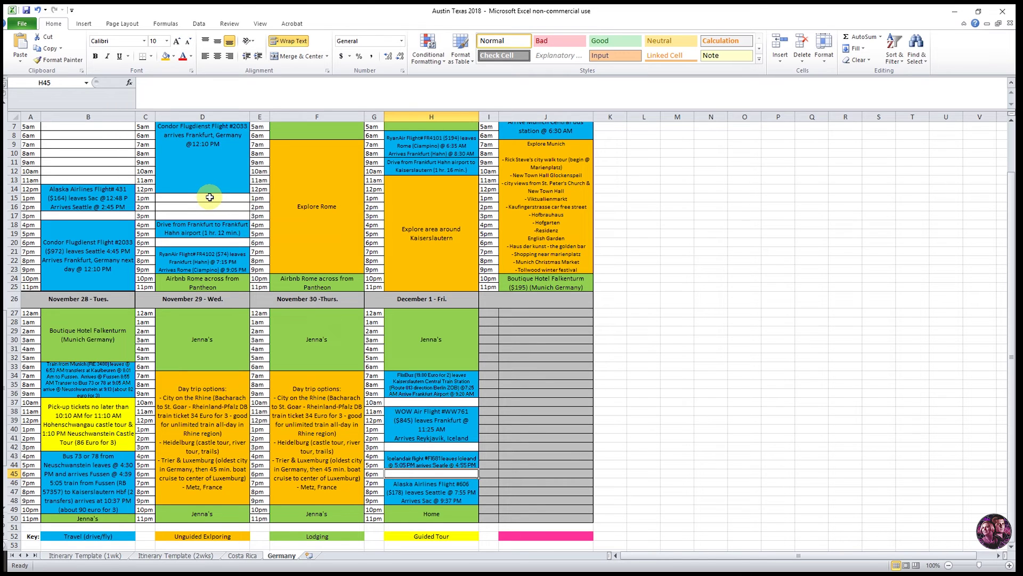
{"action": "left_click_drag", "start_coordinate": [210, 198], "coordinate": [229, 213]}
{"action": "scroll", "coordinate": [228, 213], "scroll_direction": "up", "scroll_amount": 2}
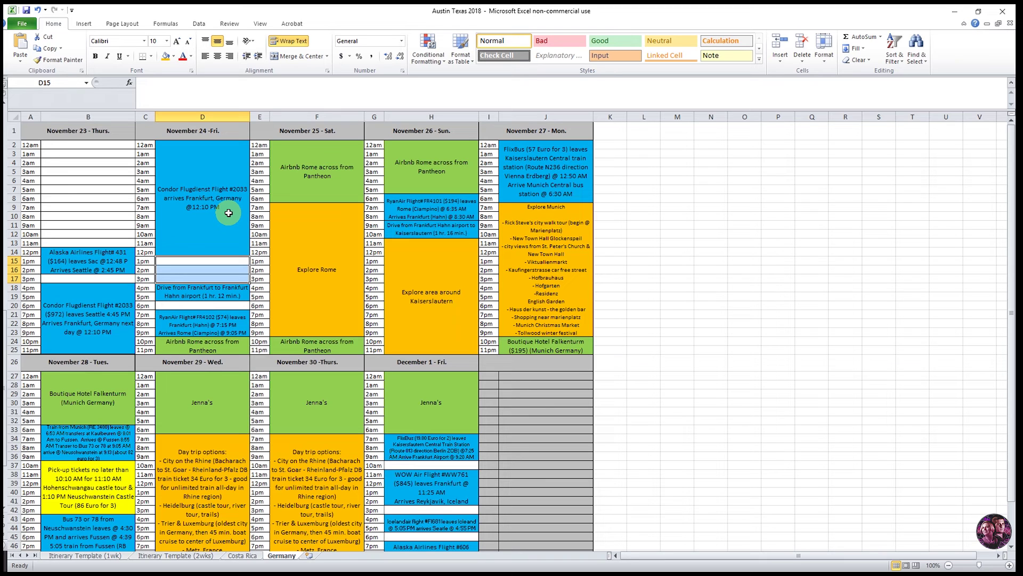
{"action": "left_click", "coordinate": [455, 209]}
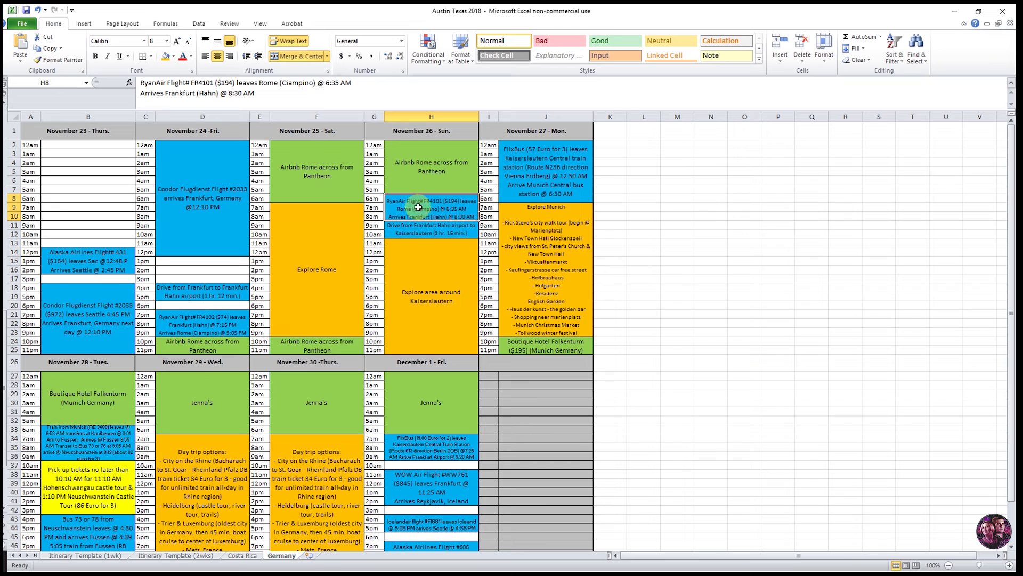
{"action": "left_click_drag", "start_coordinate": [411, 208], "coordinate": [423, 226]}
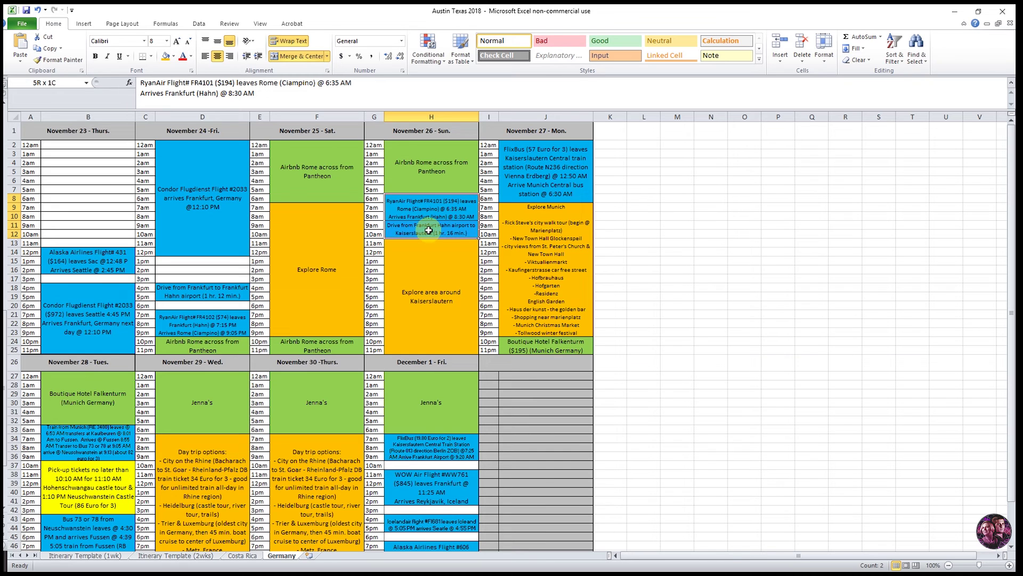
{"action": "left_click", "coordinate": [196, 289]}
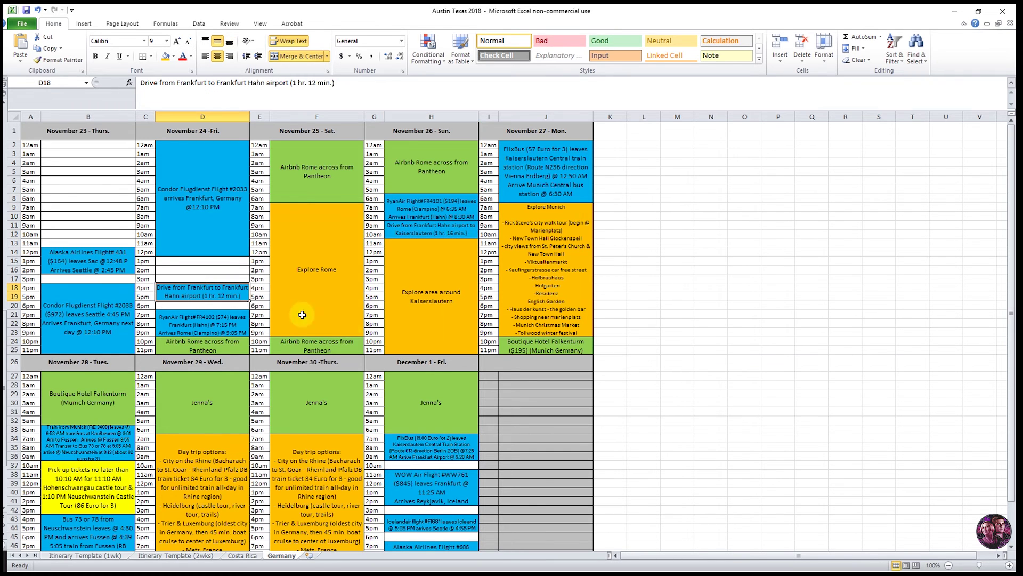
{"action": "scroll", "coordinate": [346, 330], "scroll_direction": "down", "scroll_amount": 2}
Open the Costa Rica sheet and review the Uvita lodging, Corcovado and Bahia Aventuras tour entries
{"action": "left_click", "coordinate": [242, 555]}
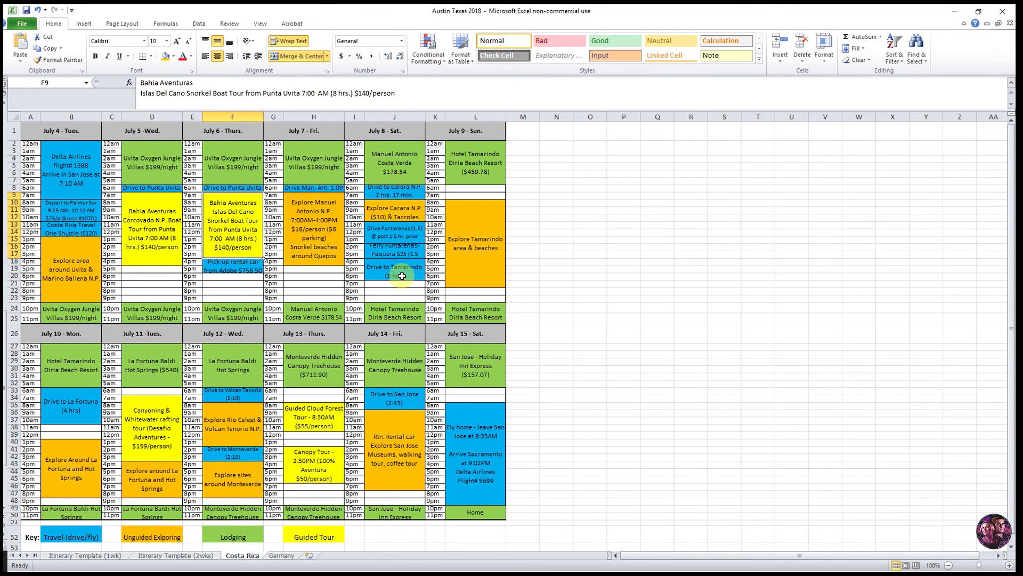
{"action": "left_click", "coordinate": [143, 161]}
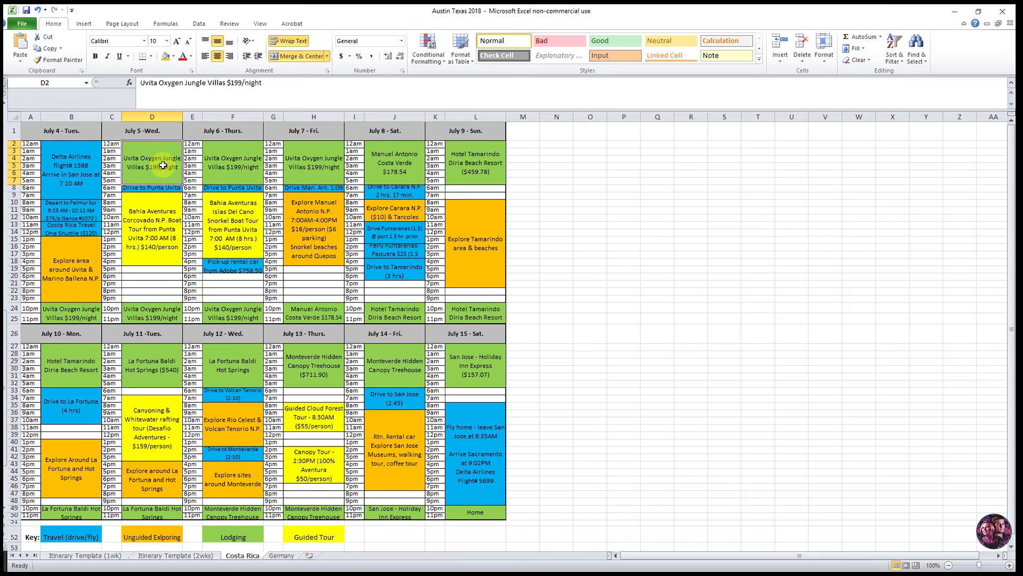
{"action": "left_click", "coordinate": [136, 203]}
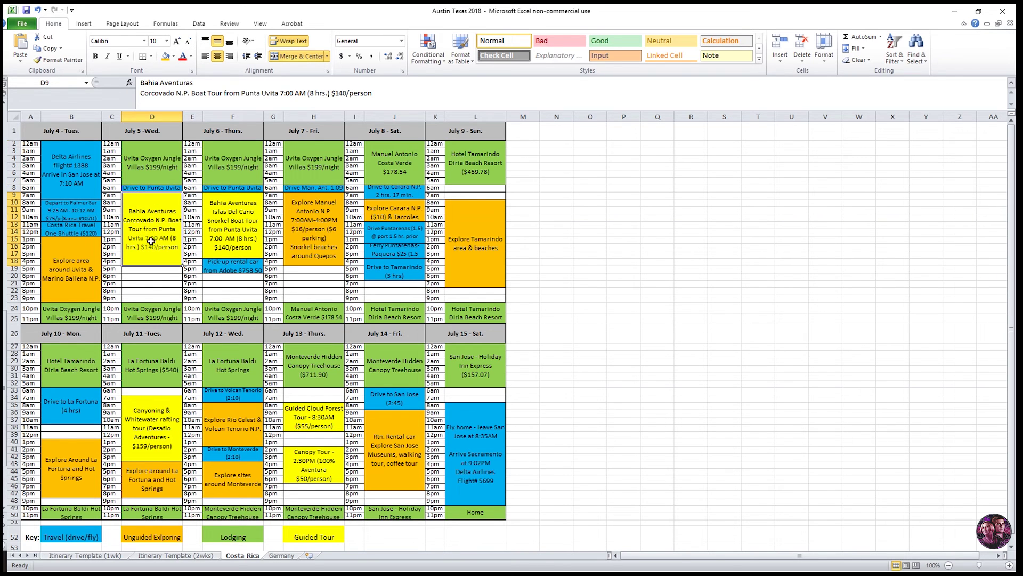
{"action": "left_click", "coordinate": [234, 220]}
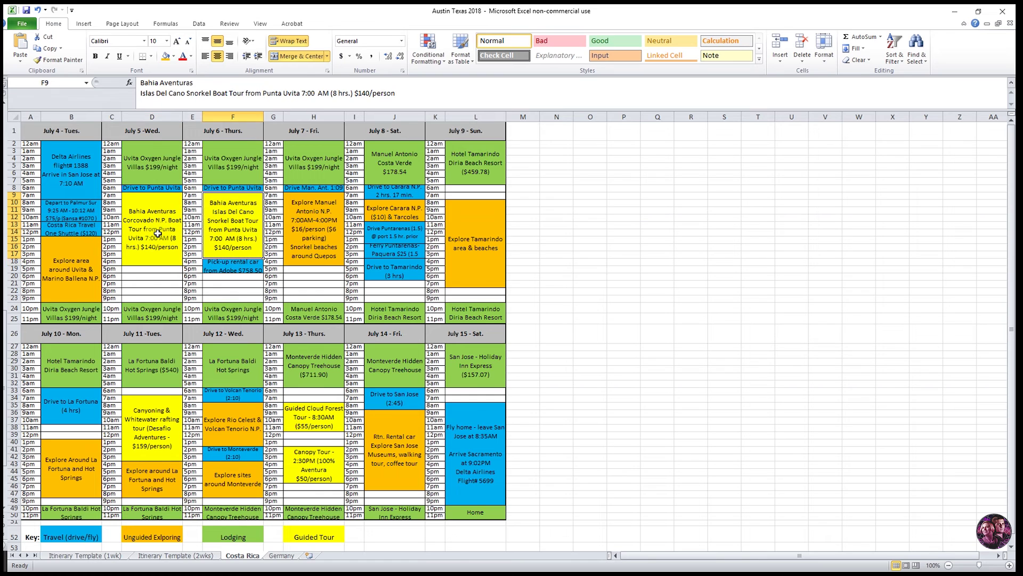
{"action": "left_click", "coordinate": [158, 233]}
{"action": "left_click", "coordinate": [234, 224]}
{"action": "left_click", "coordinate": [157, 234]}
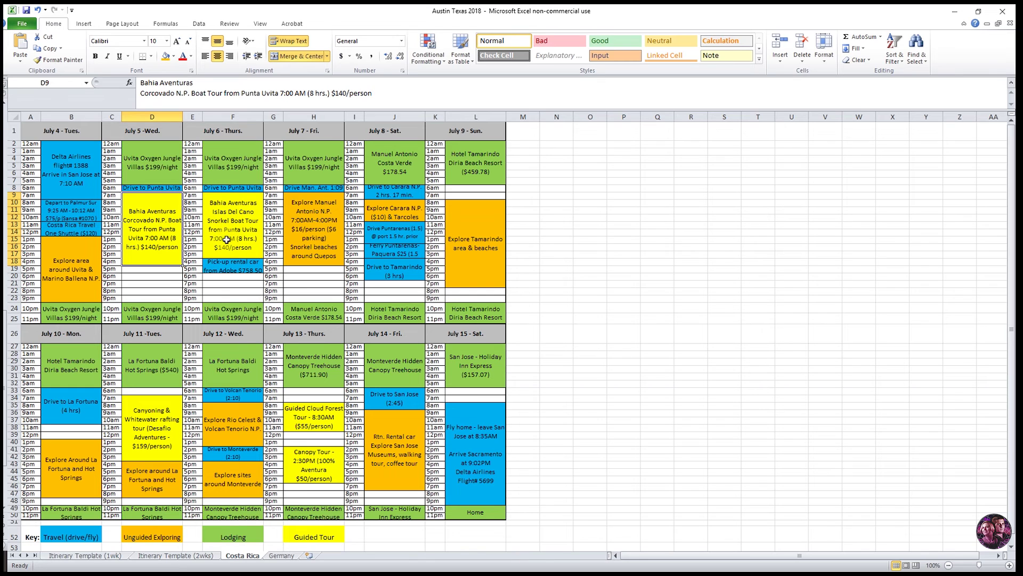
Review the Drive to Punta Uvita, Corcovado and Tamarindo blocks, then bring up Google Maps
{"action": "left_click", "coordinate": [115, 195]}
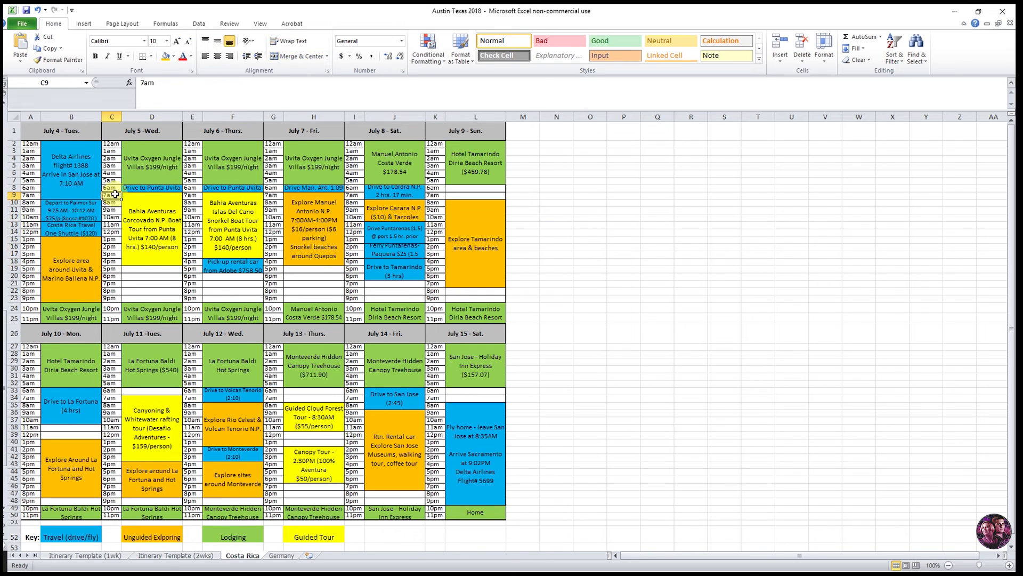
{"action": "left_click", "coordinate": [139, 189]}
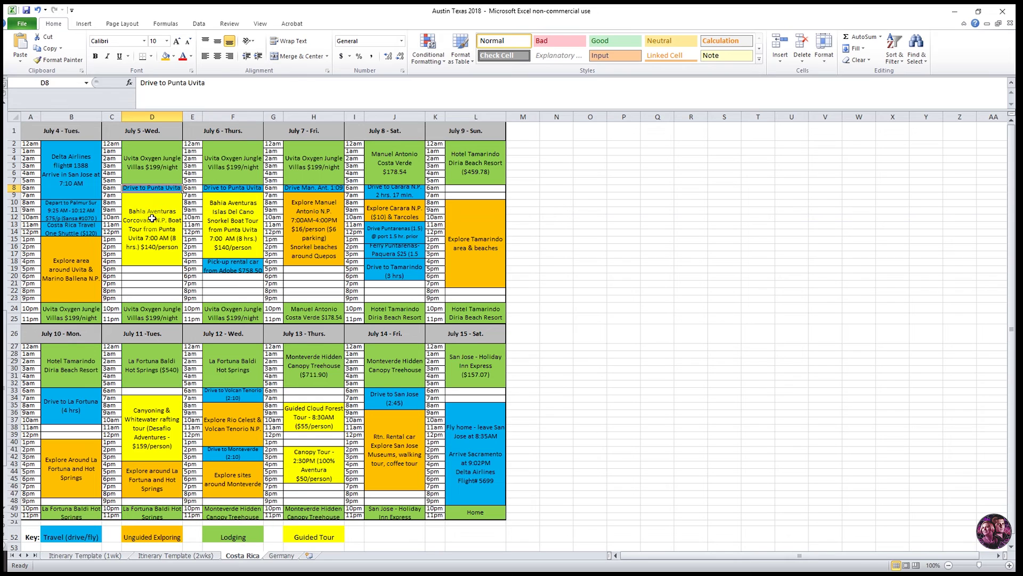
{"action": "left_click", "coordinate": [152, 189]}
{"action": "left_click", "coordinate": [149, 211]}
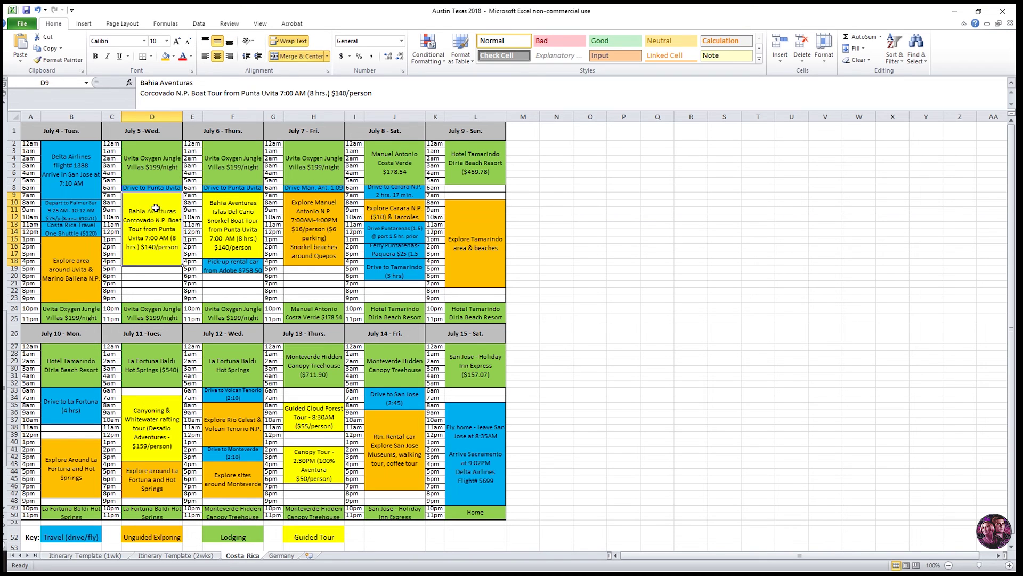
{"action": "left_click", "coordinate": [166, 170]}
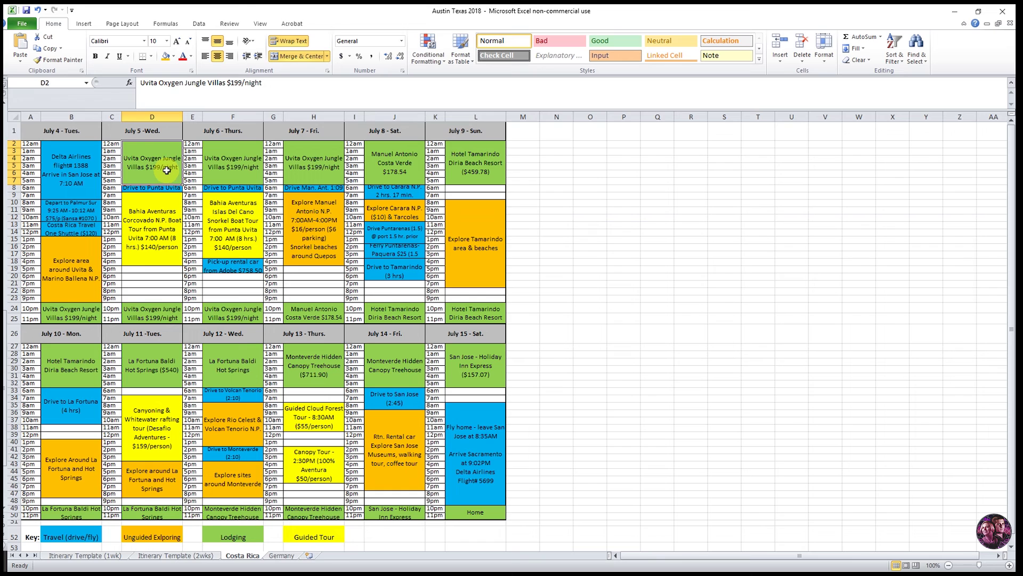
{"action": "left_click", "coordinate": [152, 190]}
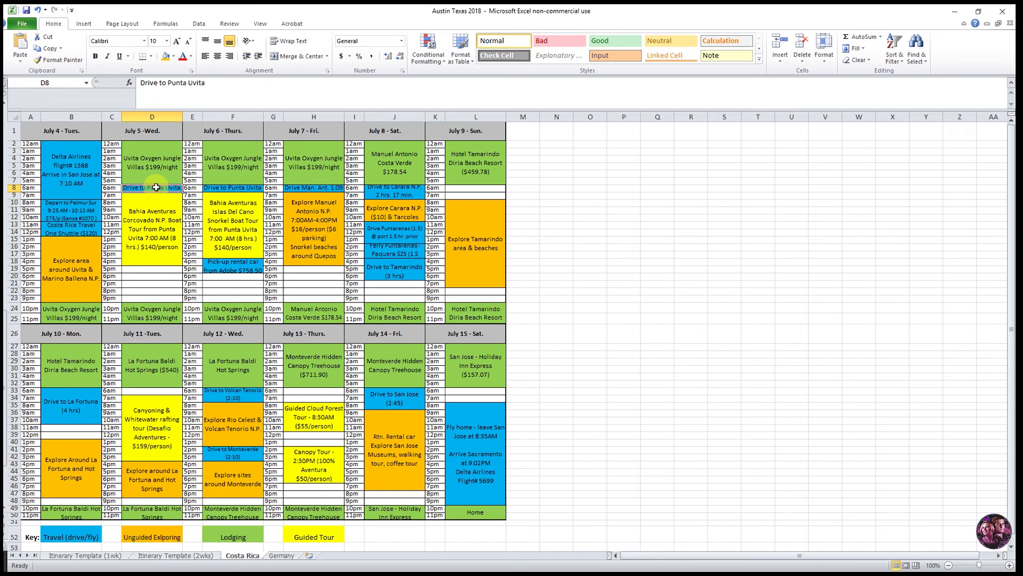
{"action": "left_click", "coordinate": [153, 208]}
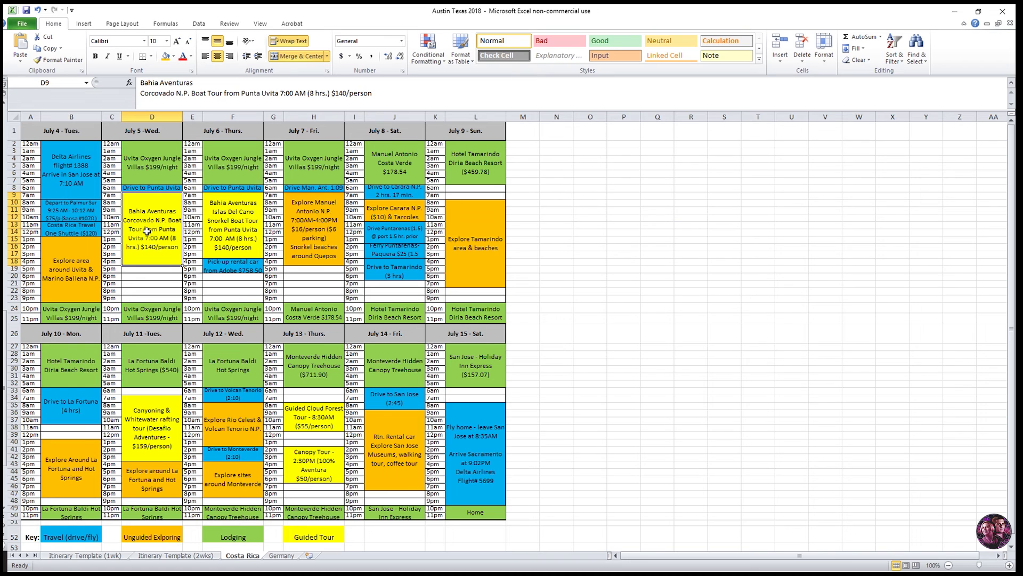
{"action": "left_click", "coordinate": [474, 235]}
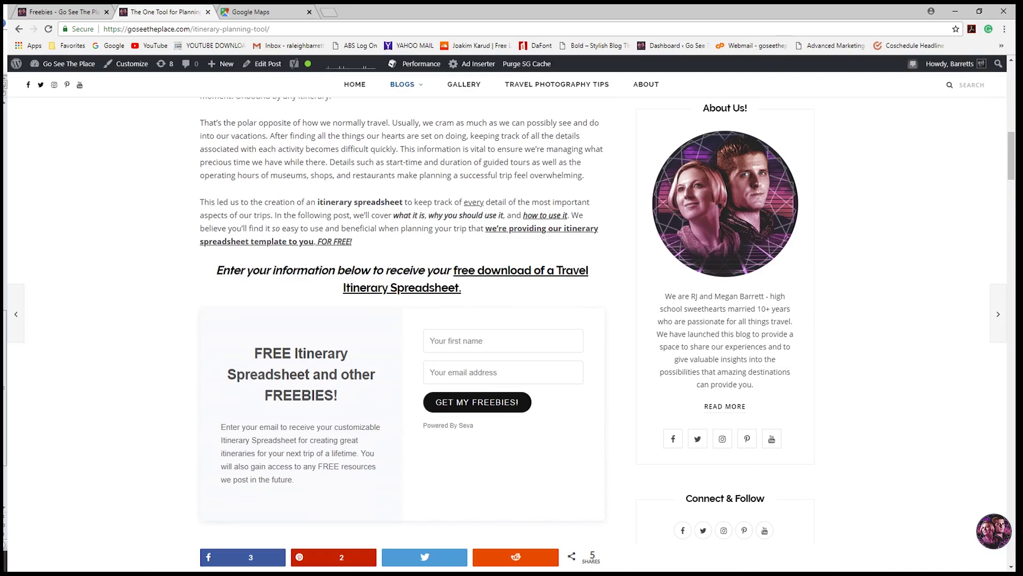
{"action": "left_click", "coordinate": [261, 12]}
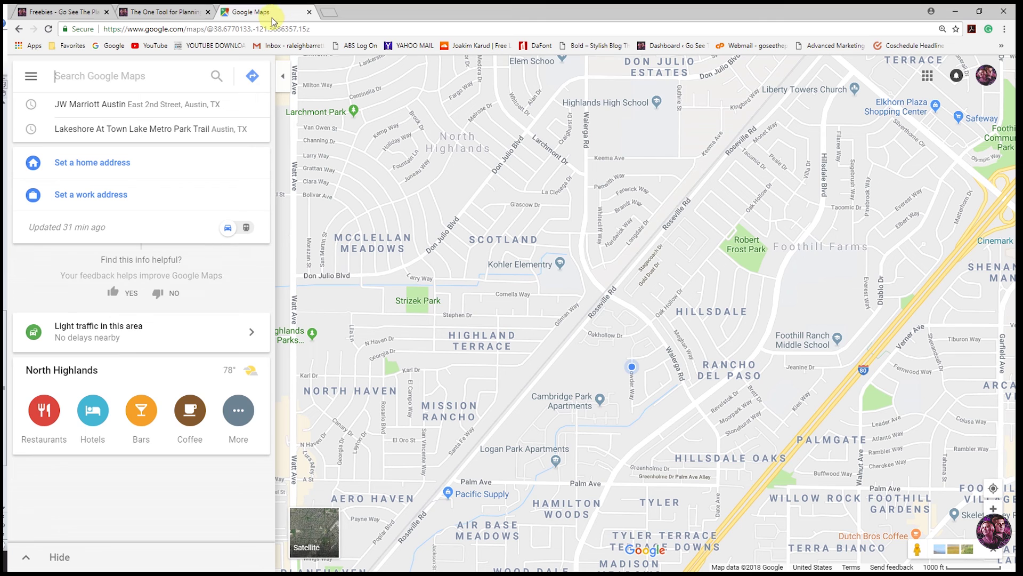
Bring up JW Marriott Austin from recent Google Maps searches and start directions to it
{"action": "left_click", "coordinate": [171, 105]}
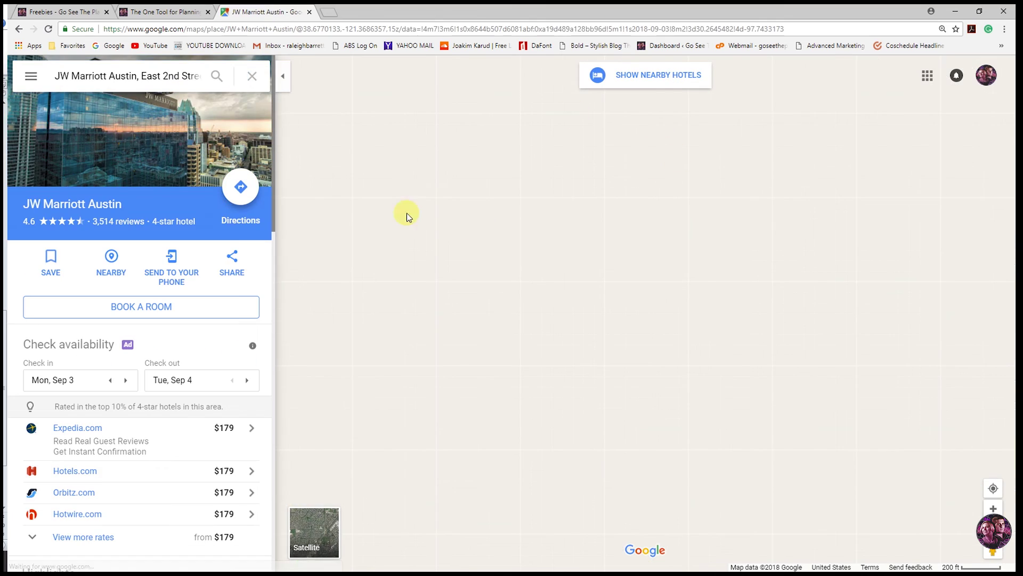
{"action": "scroll", "coordinate": [586, 328], "scroll_direction": "down", "scroll_amount": 5}
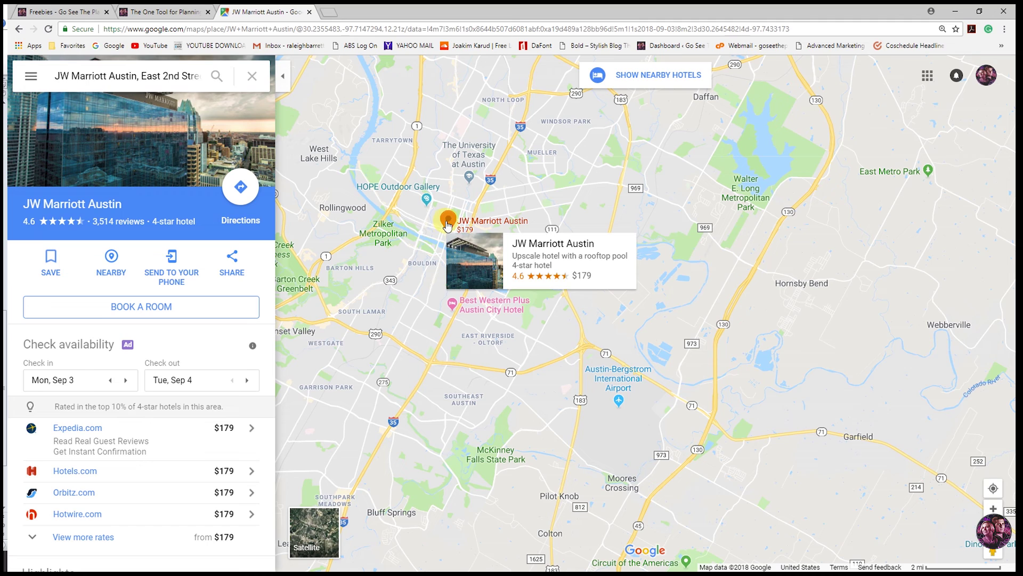
{"action": "scroll", "coordinate": [606, 380], "scroll_direction": "up", "scroll_amount": 5}
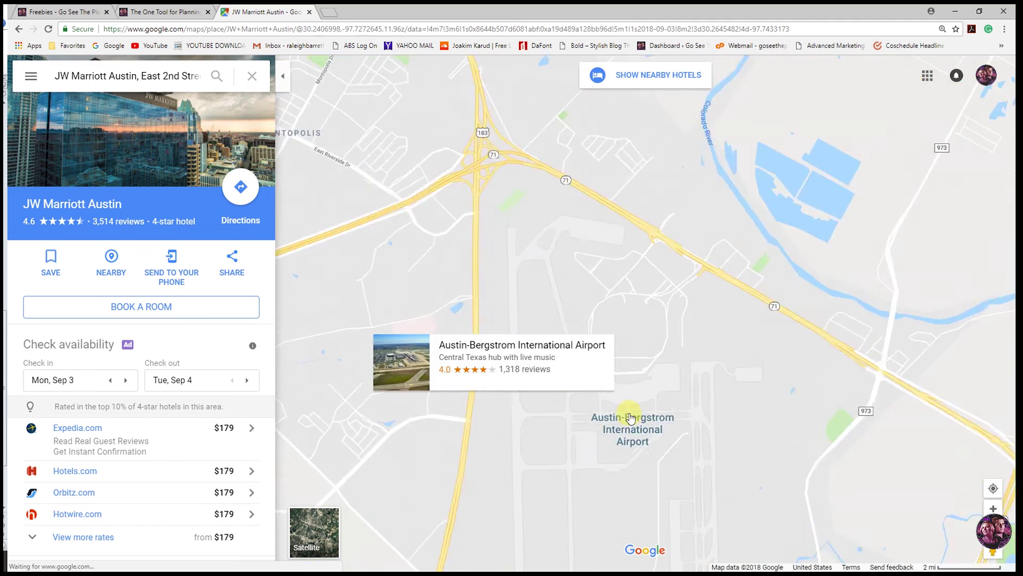
{"action": "scroll", "coordinate": [649, 368], "scroll_direction": "up", "scroll_amount": 4}
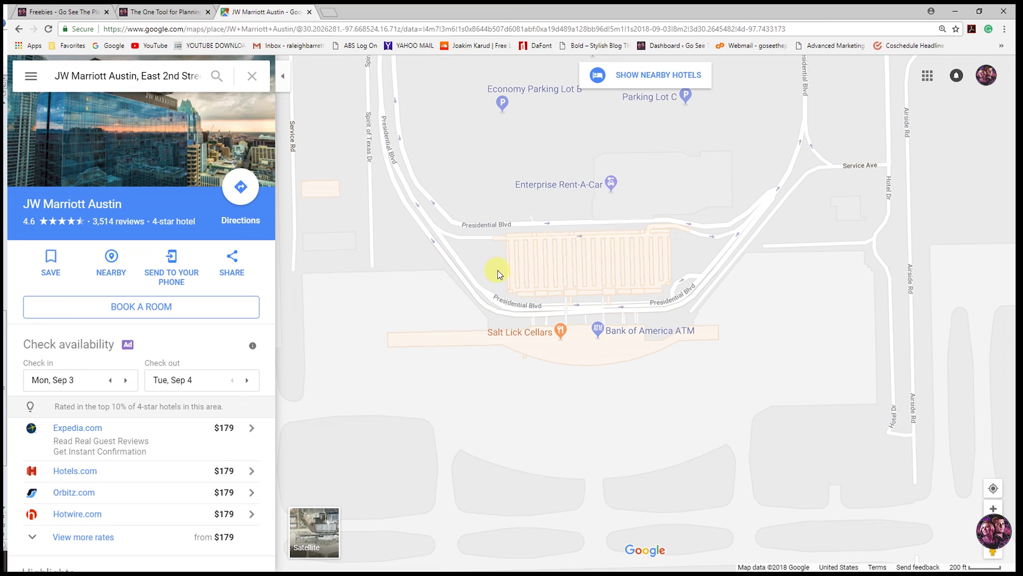
{"action": "left_click", "coordinate": [241, 186]}
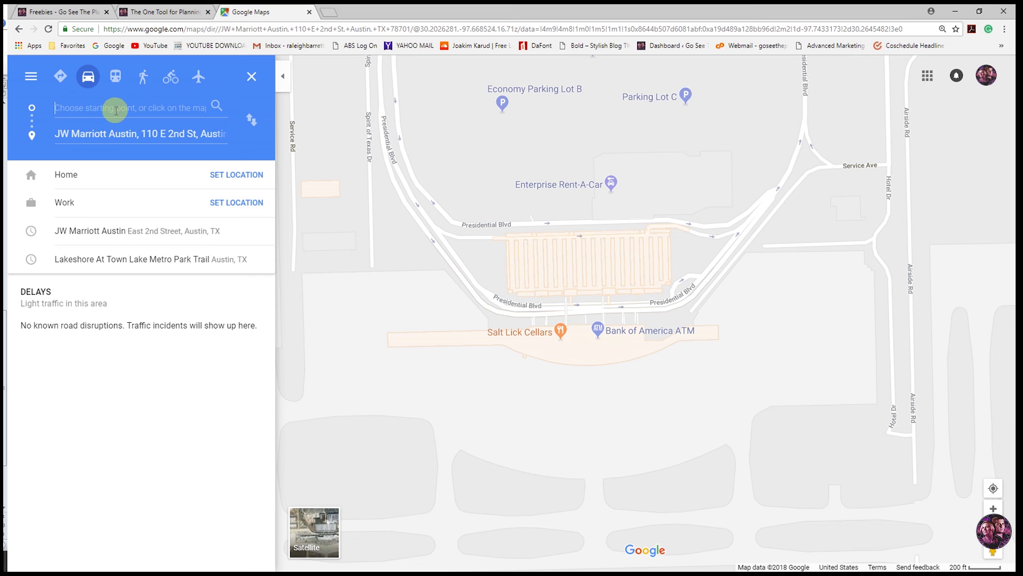
Route from the airport Passenger Drop-off, then reverse it to start at the hotel (18 min, 11.0 mi)
{"action": "left_click", "coordinate": [591, 309]}
{"action": "scroll", "coordinate": [590, 202], "scroll_direction": "down", "scroll_amount": 5}
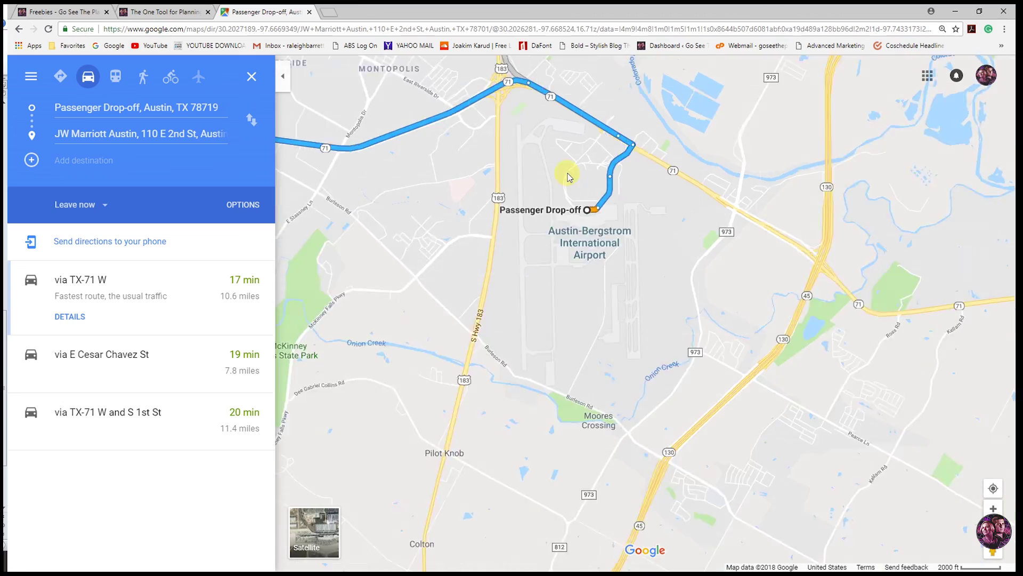
{"action": "scroll", "coordinate": [569, 175], "scroll_direction": "down", "scroll_amount": 3}
{"action": "scroll", "coordinate": [468, 145], "scroll_direction": "up", "scroll_amount": 3}
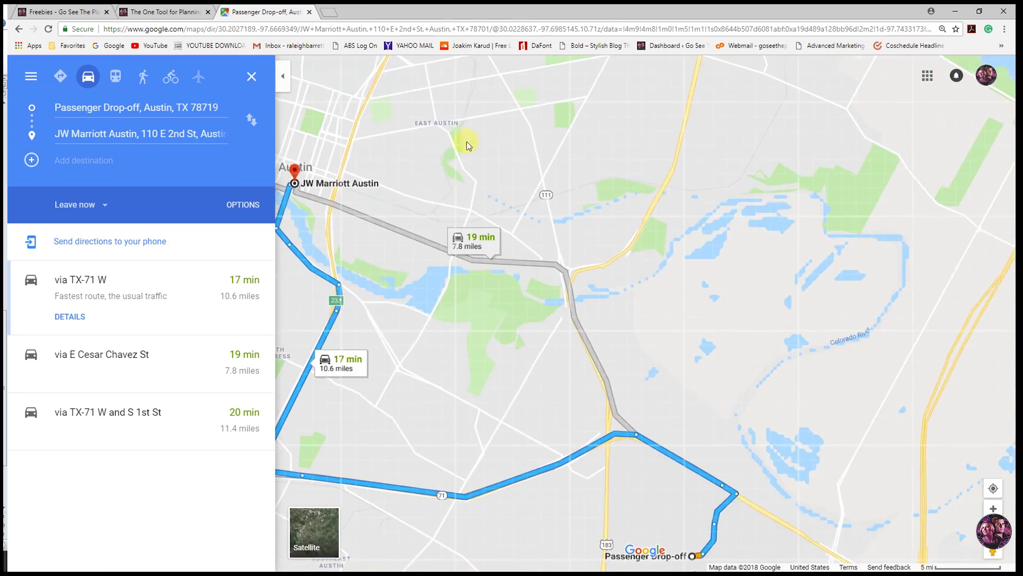
{"action": "scroll", "coordinate": [355, 308], "scroll_direction": "down", "scroll_amount": 2}
{"action": "mouse_move", "coordinate": [347, 310]}
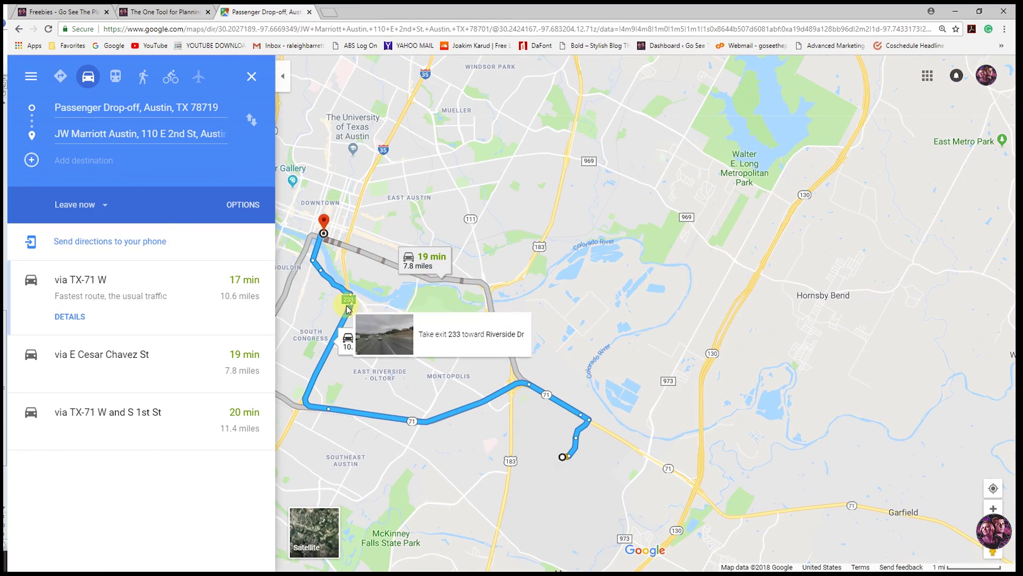
{"action": "left_click_drag", "start_coordinate": [367, 381], "coordinate": [453, 330]}
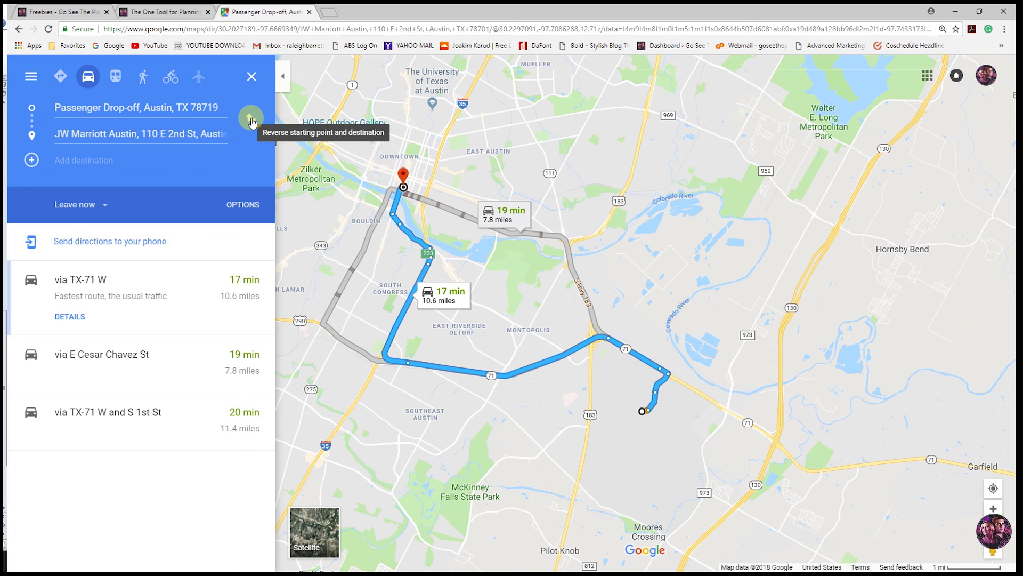
{"action": "left_click", "coordinate": [251, 119]}
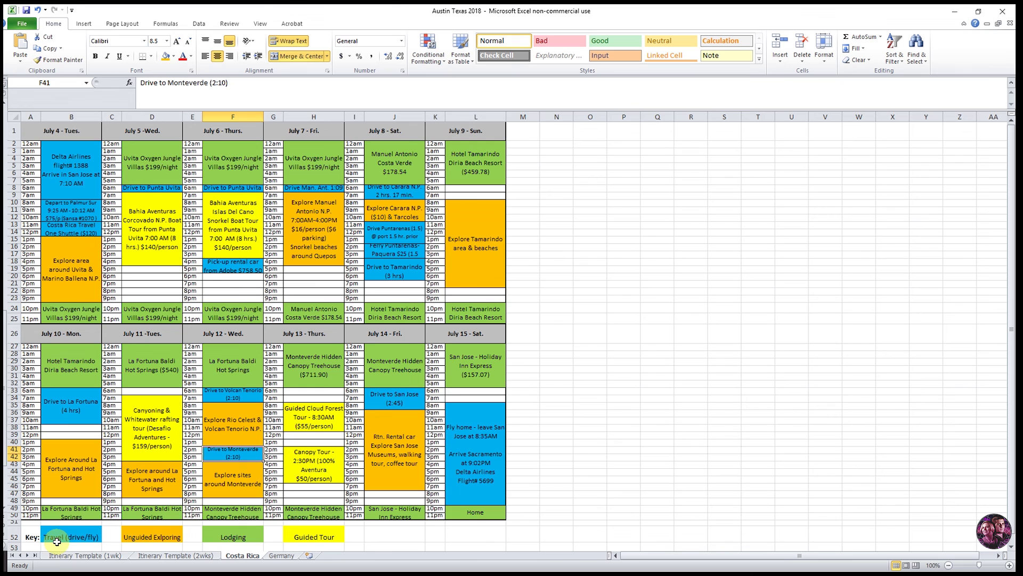
{"action": "left_click", "coordinate": [84, 535]}
{"action": "left_click", "coordinate": [142, 535]}
{"action": "left_click", "coordinate": [216, 535]}
{"action": "left_click", "coordinate": [310, 529]}
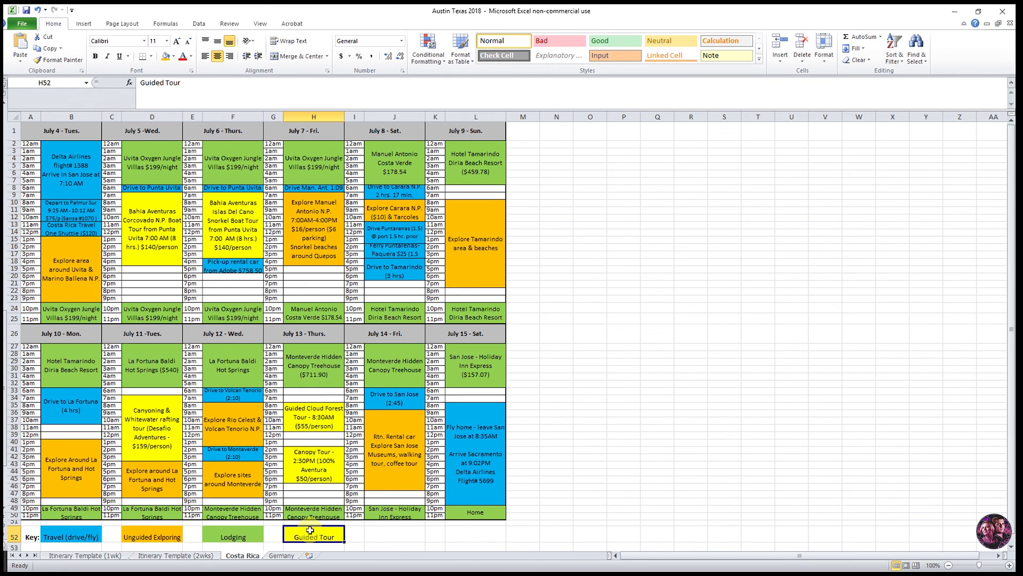
{"action": "left_click", "coordinate": [80, 535]}
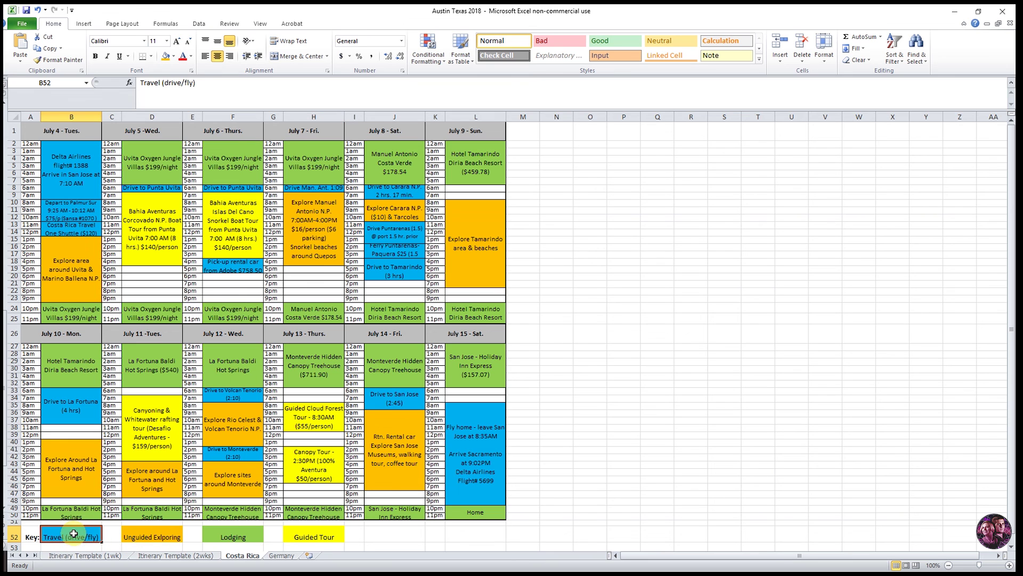
{"action": "left_click", "coordinate": [174, 56]}
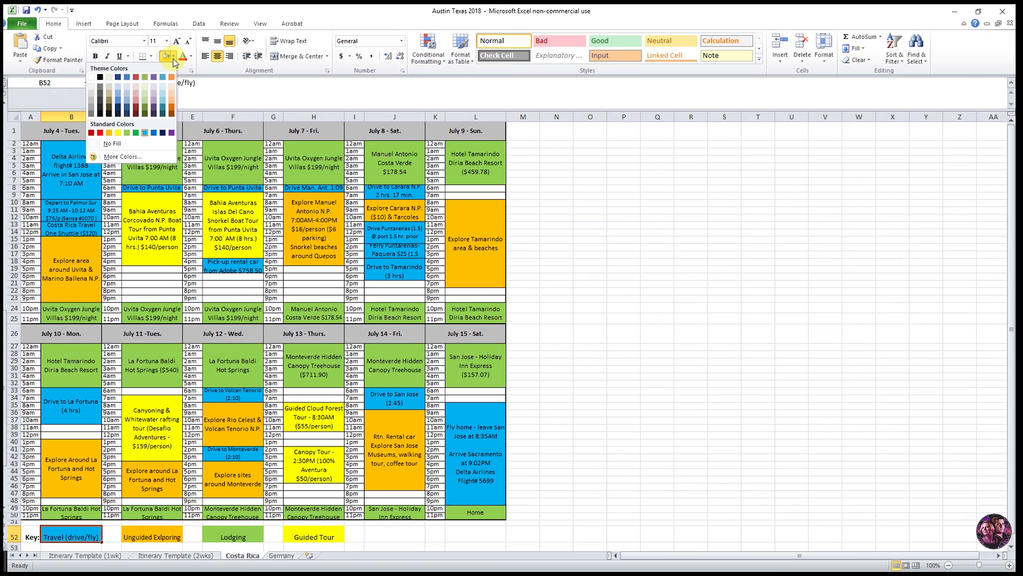
{"action": "left_click", "coordinate": [537, 331]}
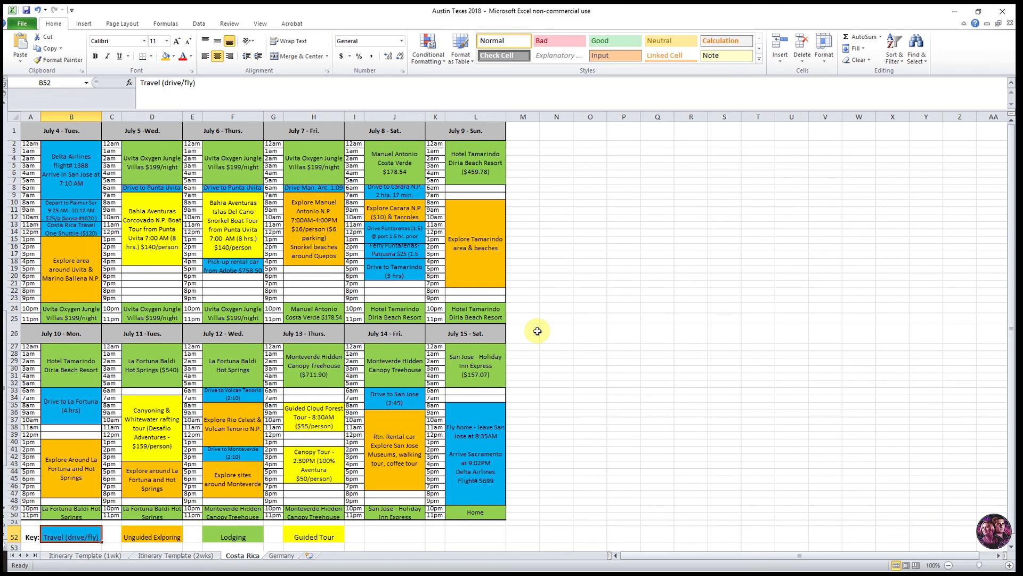
{"action": "scroll", "coordinate": [535, 333], "scroll_direction": "down", "scroll_amount": 2}
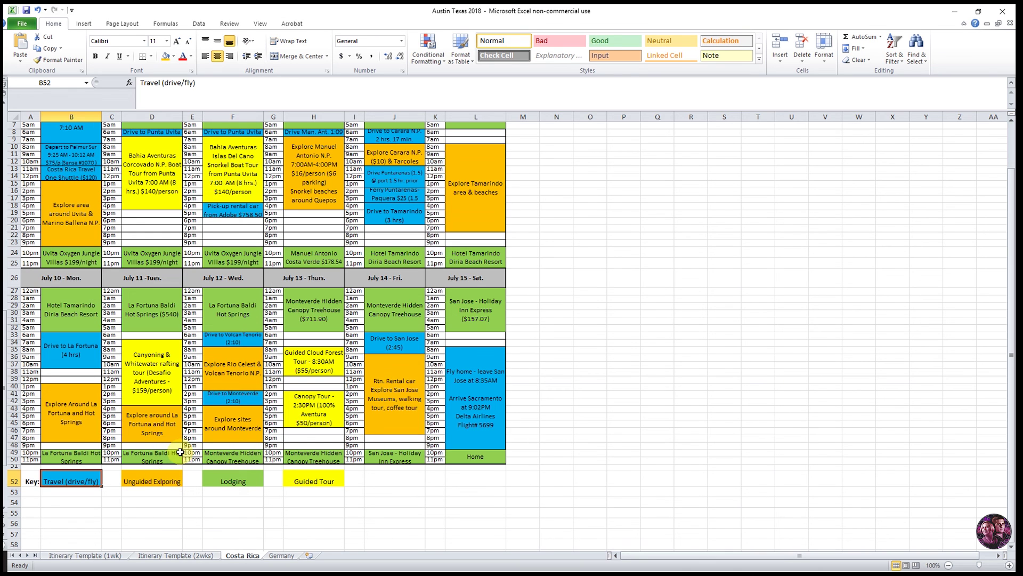
{"action": "left_click", "coordinate": [89, 136]}
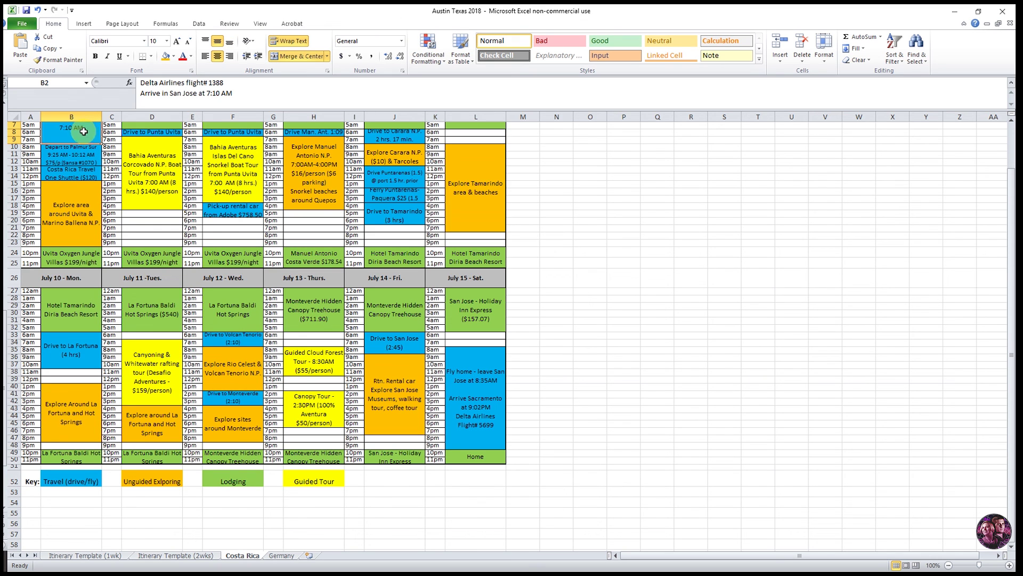